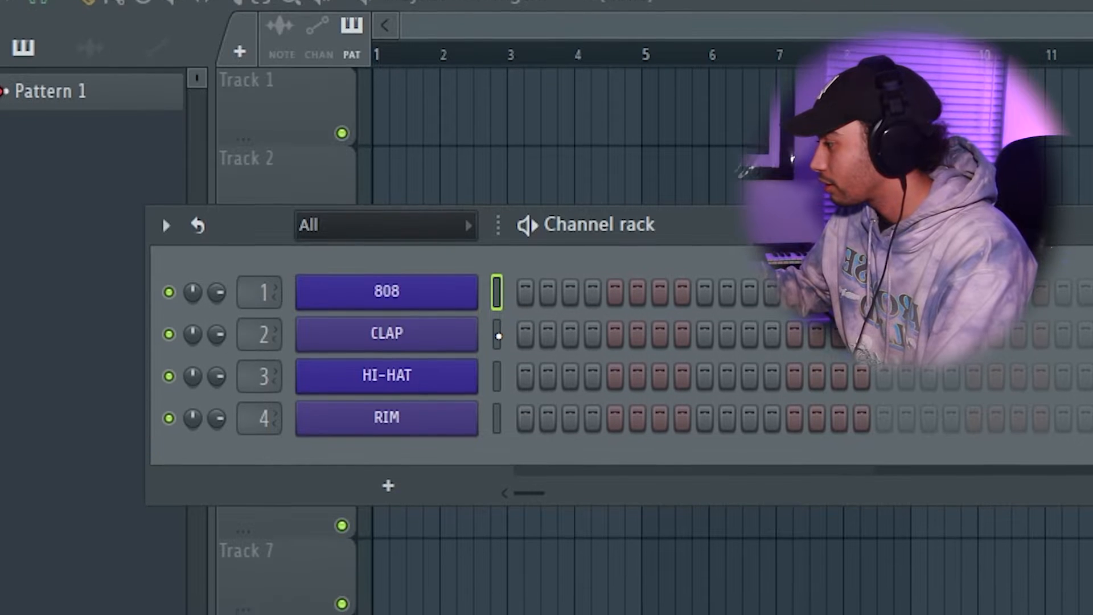
Select the RIM channel in the Channel rack and add a FLEX instrument channel below it.
click(413, 213)
click(497, 361)
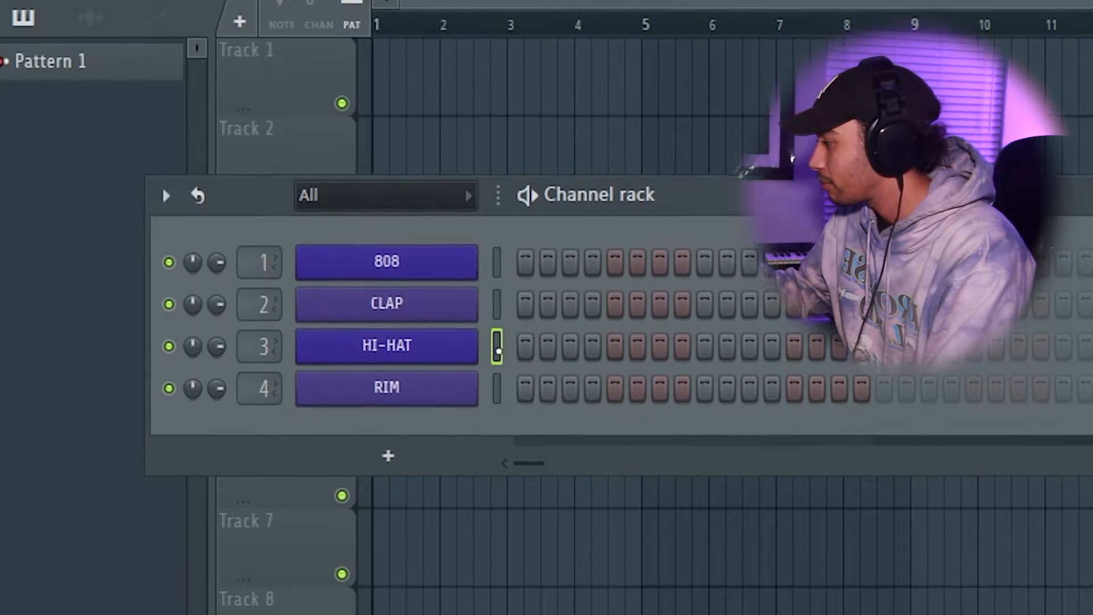
click(497, 373)
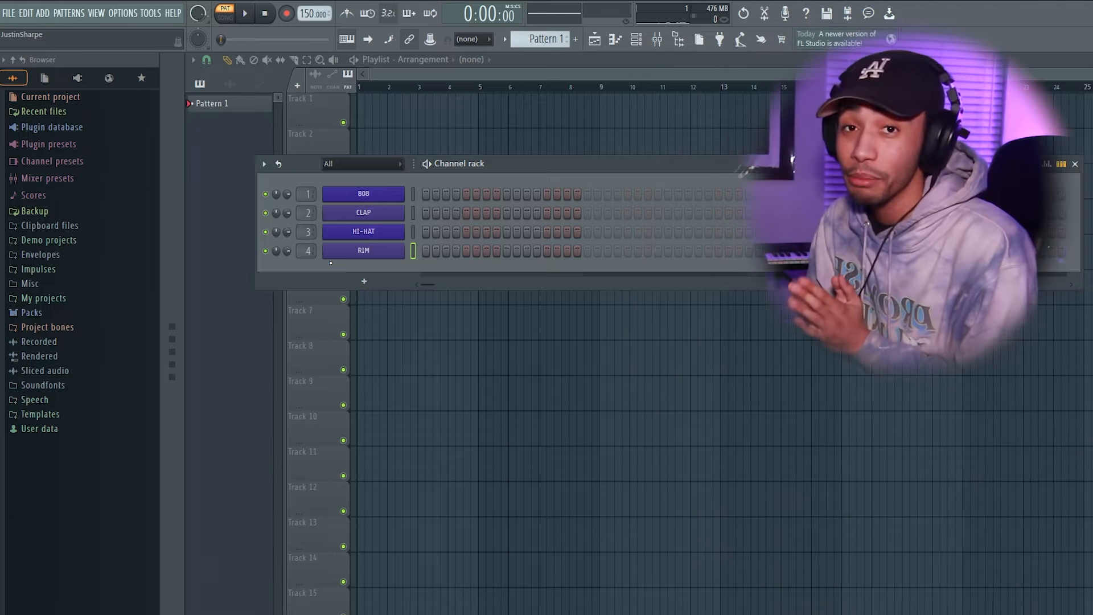
click(362, 282)
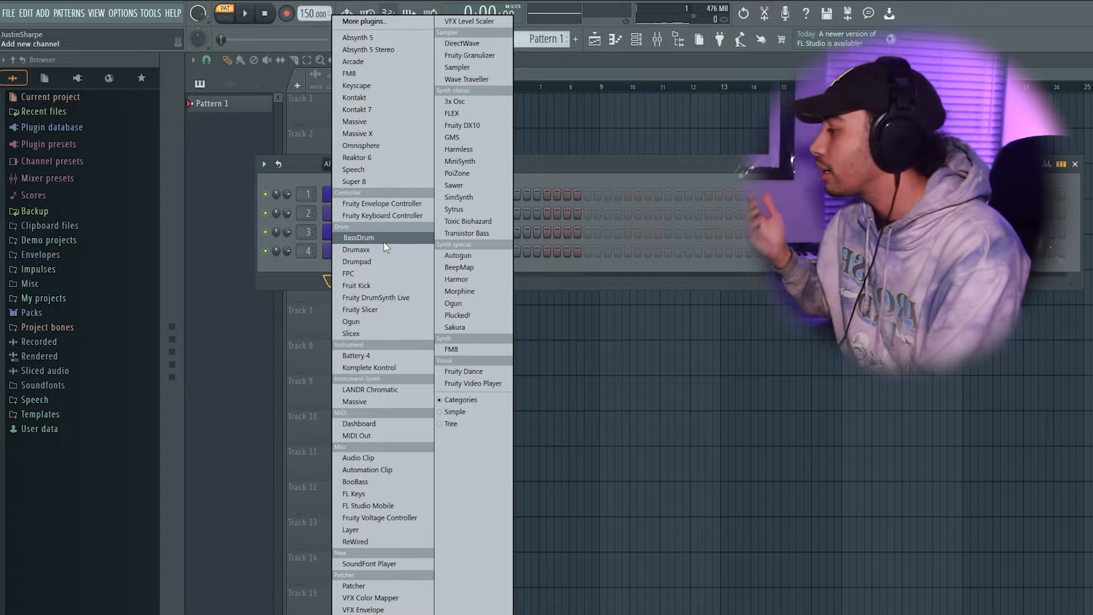
click(288, 267)
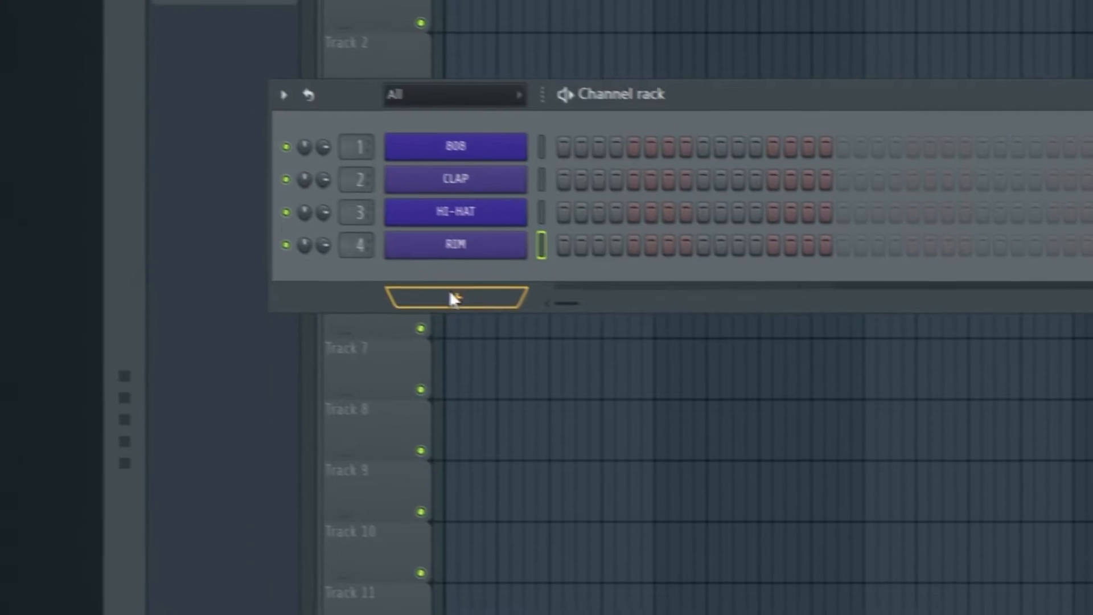
click(450, 293)
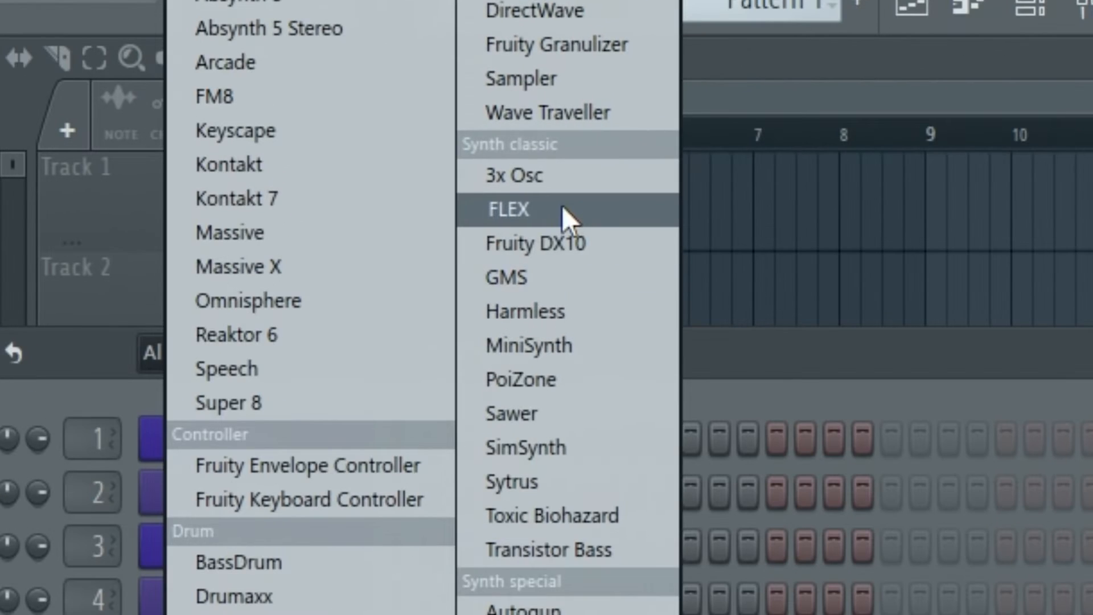
click(548, 189)
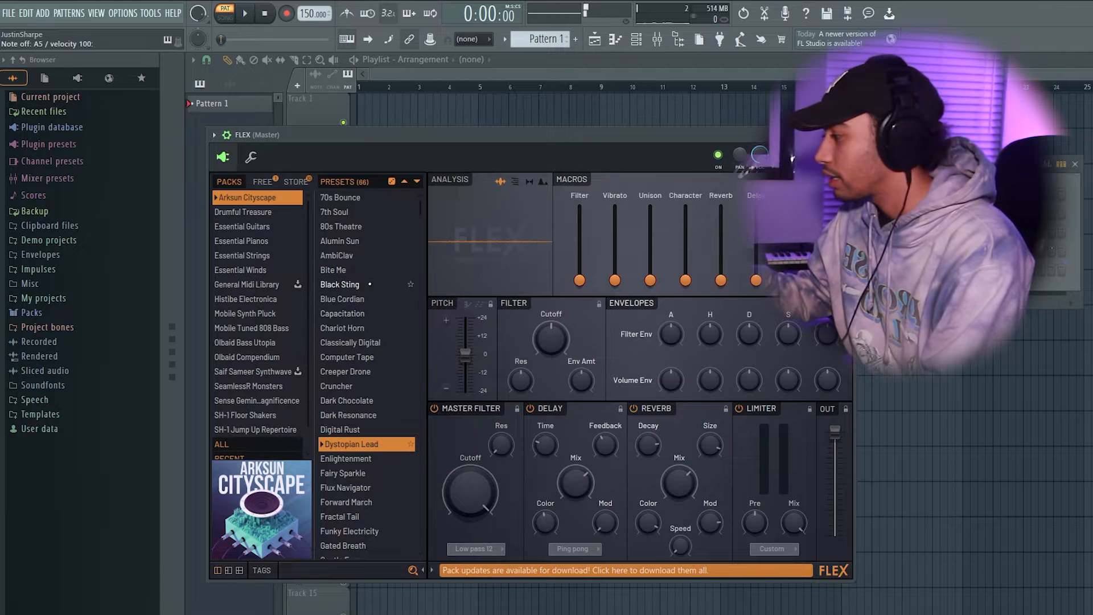
Load the All Strings Staccato preset from FLEX's Essential Strings pack and audition it.
click(248, 270)
click(354, 270)
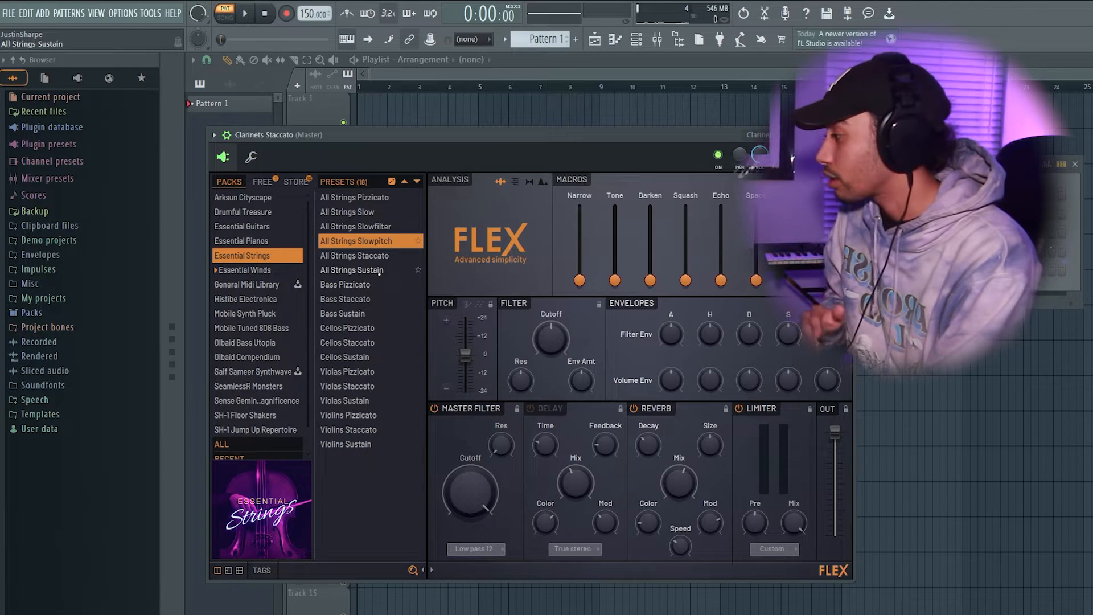
click(378, 256)
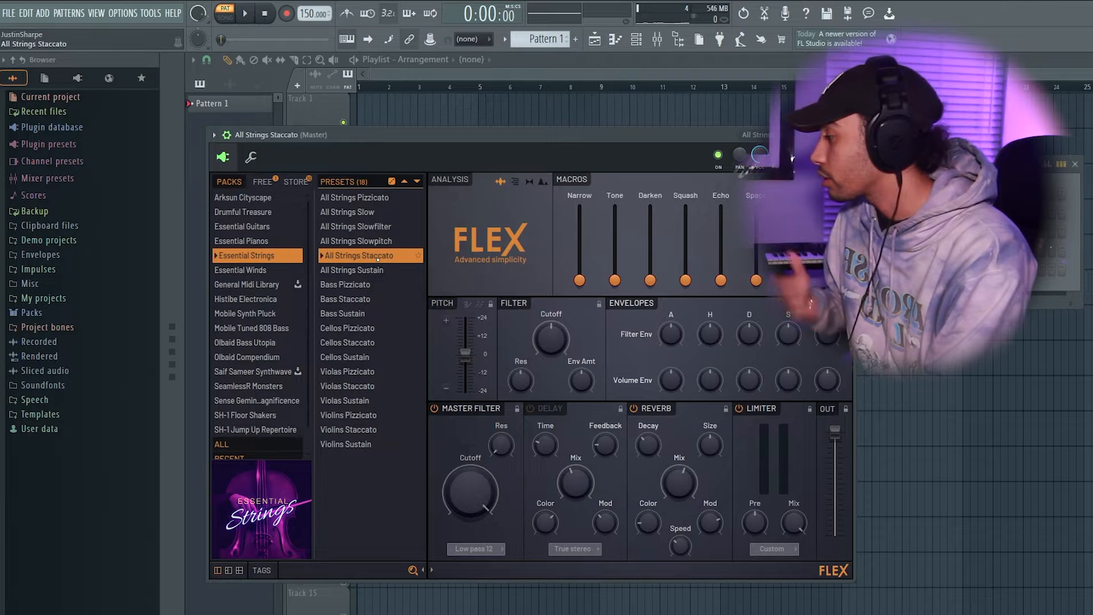
key(b)
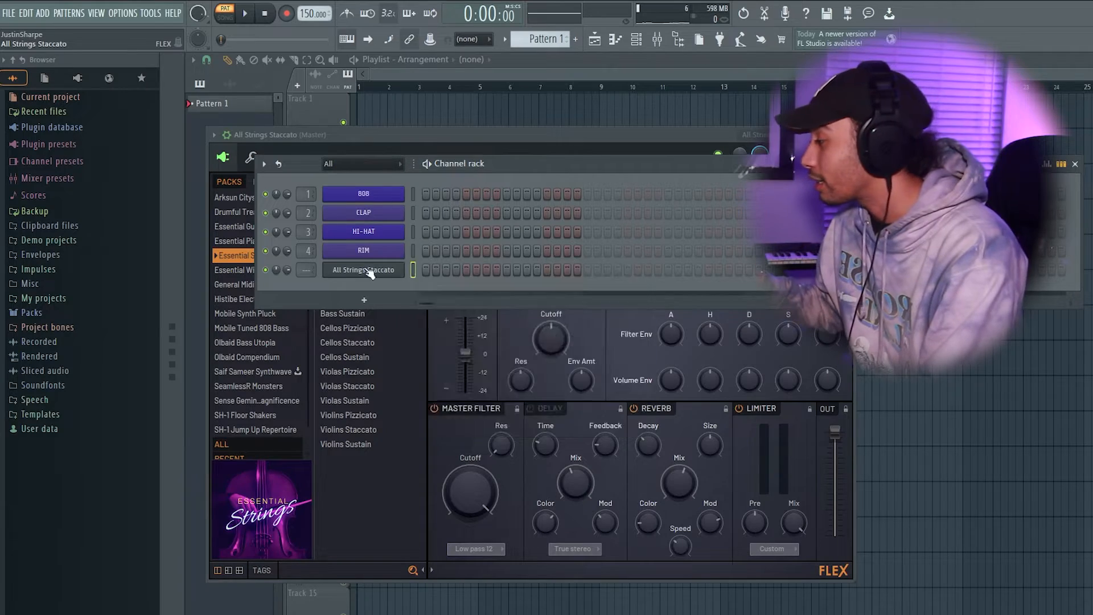
Open the All Strings Staccato channel in the Piano roll and maximize it.
right_click(401, 267)
click(431, 268)
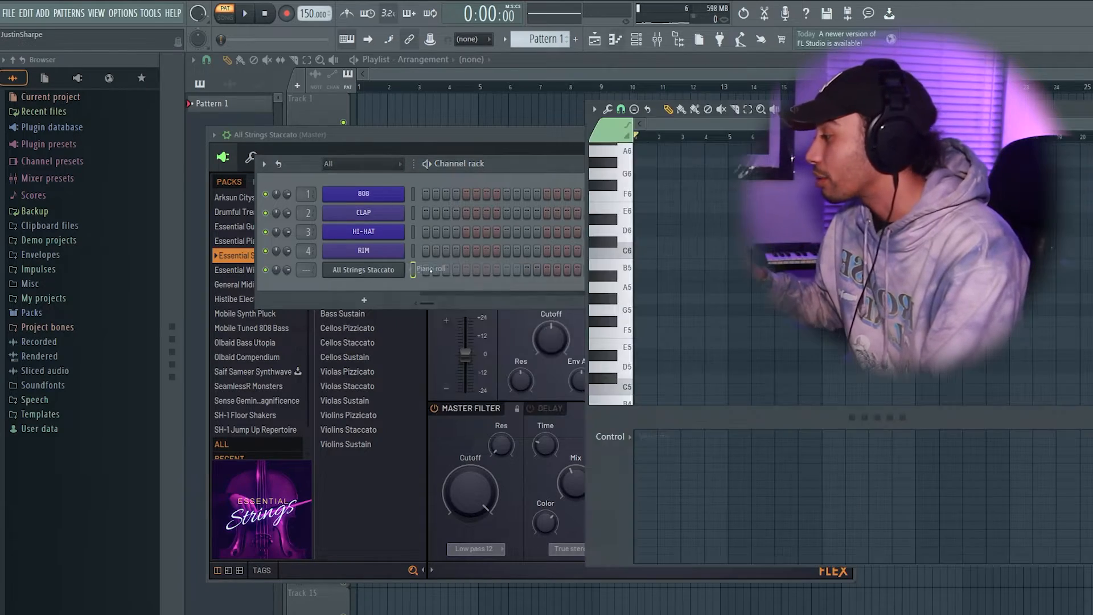
click(1087, 108)
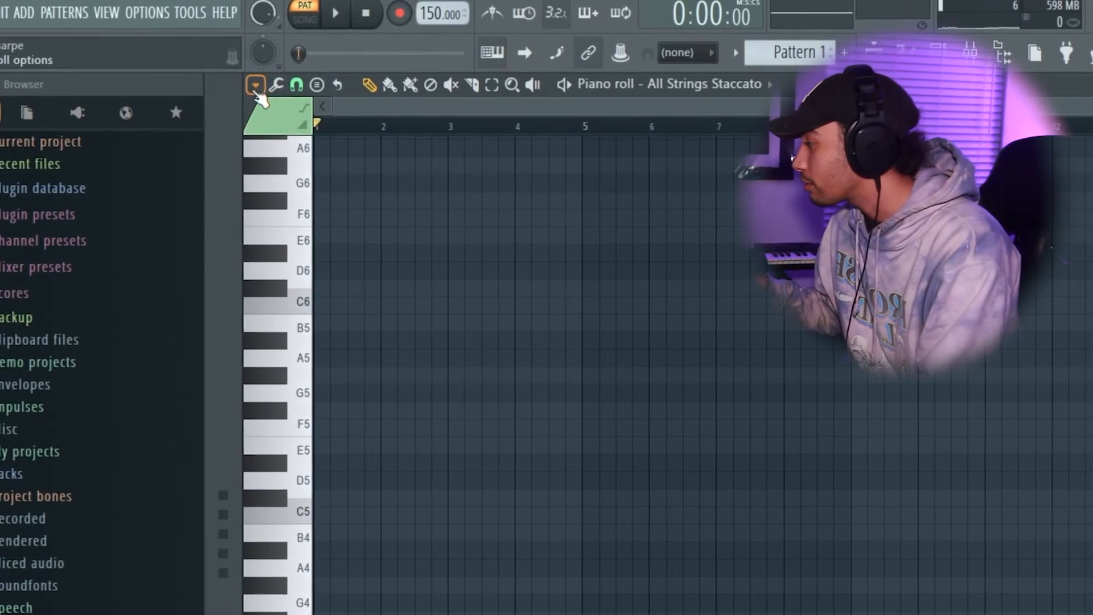
Set the root note of the Piano roll's scale highlighting to A.
click(260, 87)
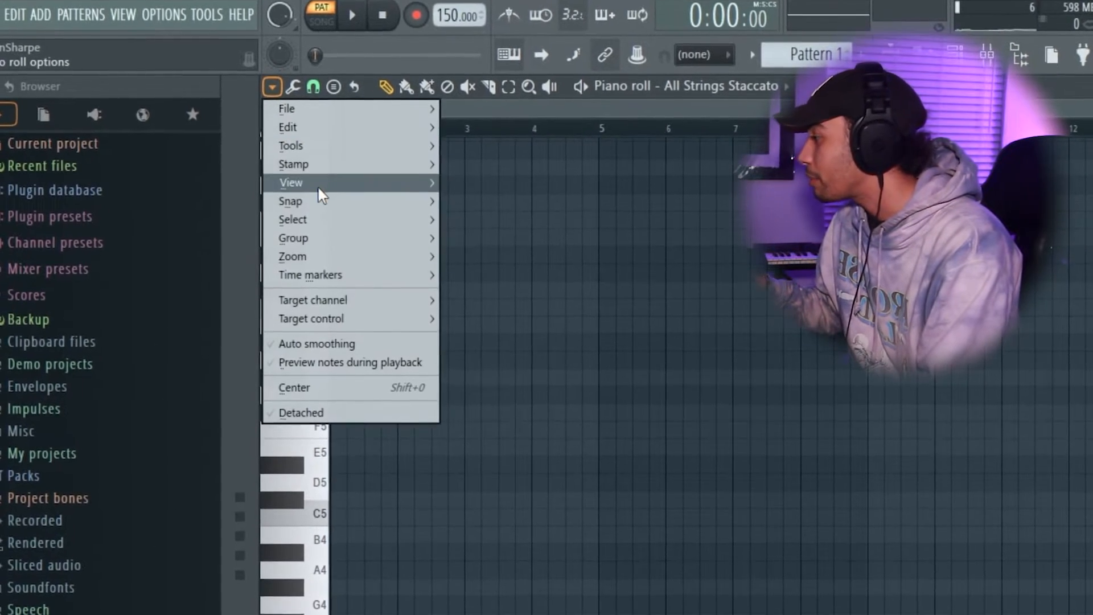
mouse_move(319, 188)
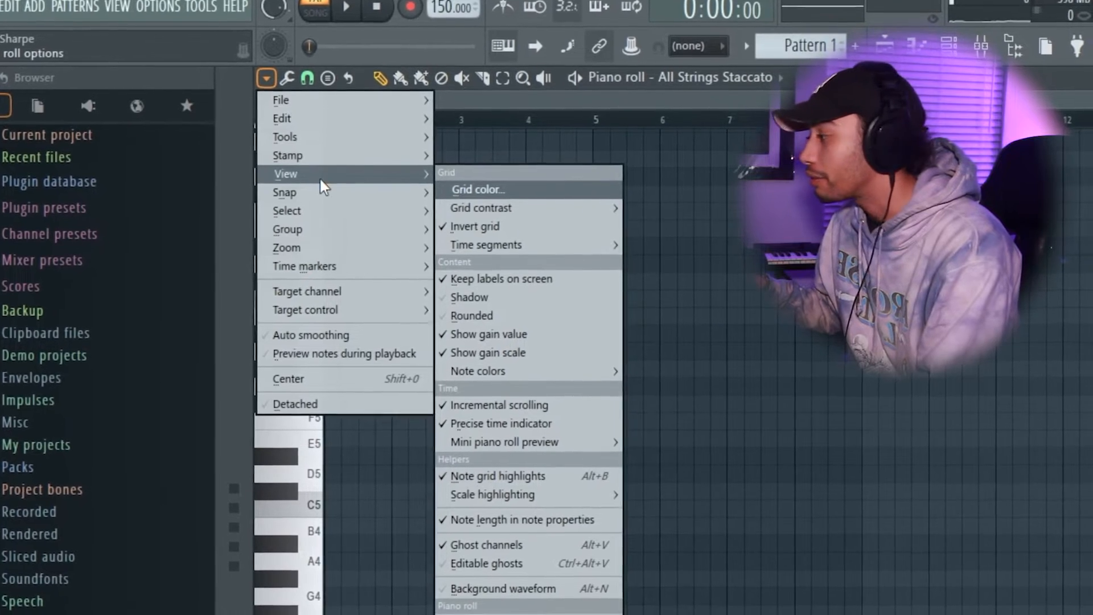
mouse_move(527, 492)
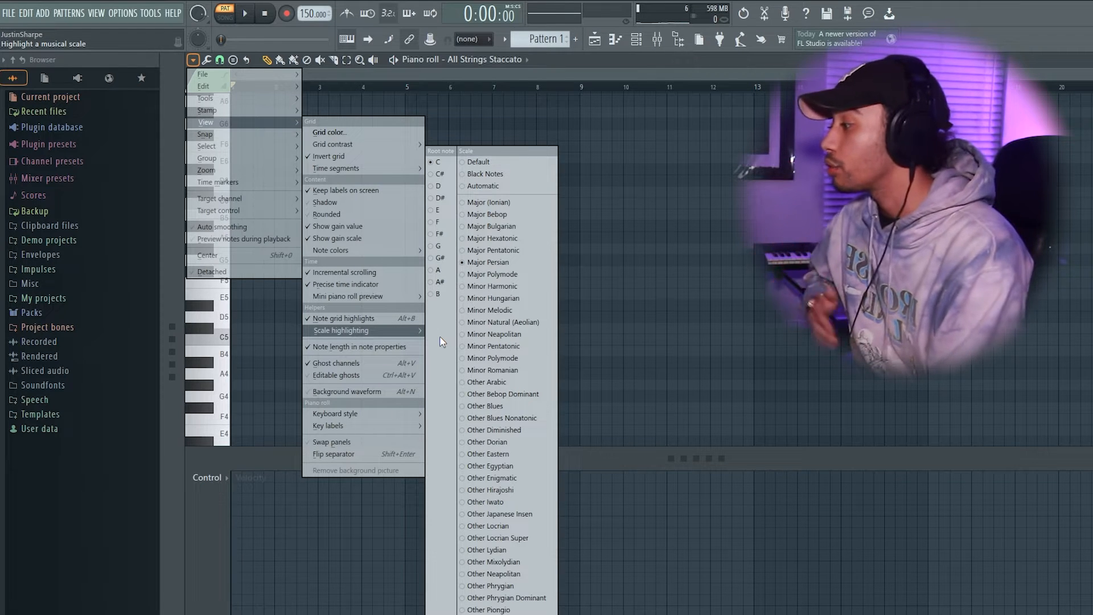
click(440, 269)
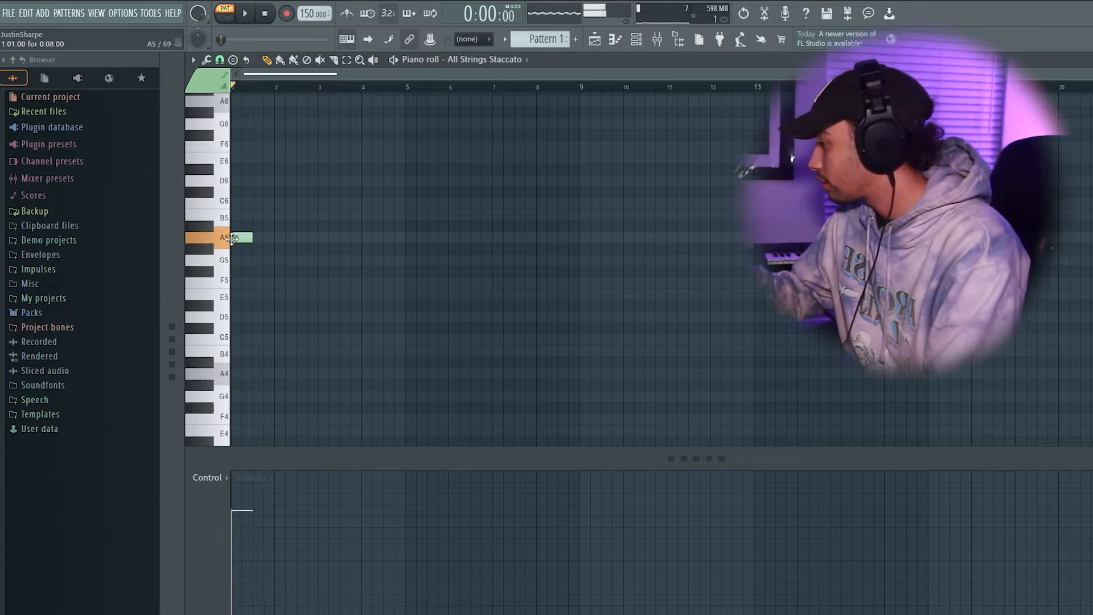
Add C6, G5 and B5 notes after the opening A5 to form a four-note motif in bars 1 and 2.
key(space)
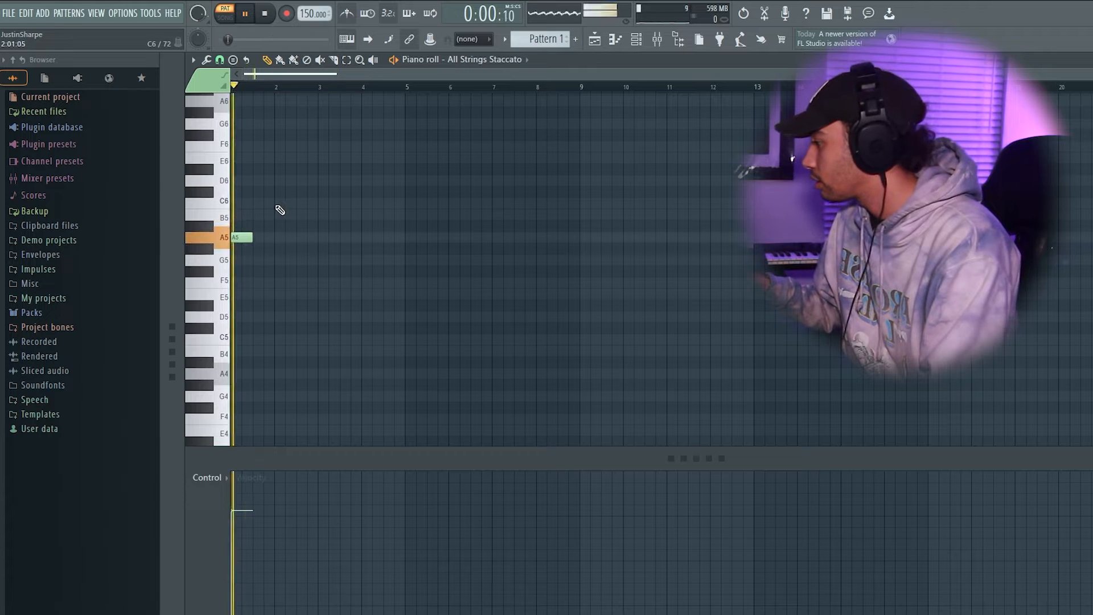
click(256, 203)
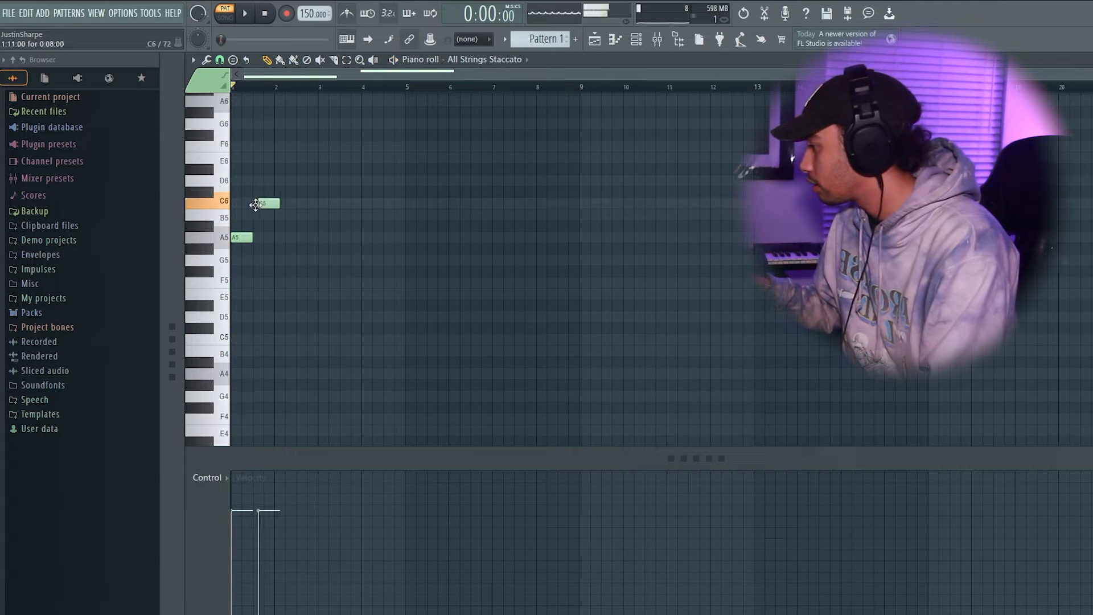
click(280, 260)
key(space)
click(303, 215)
drag(303, 215, 288, 217)
key(space)
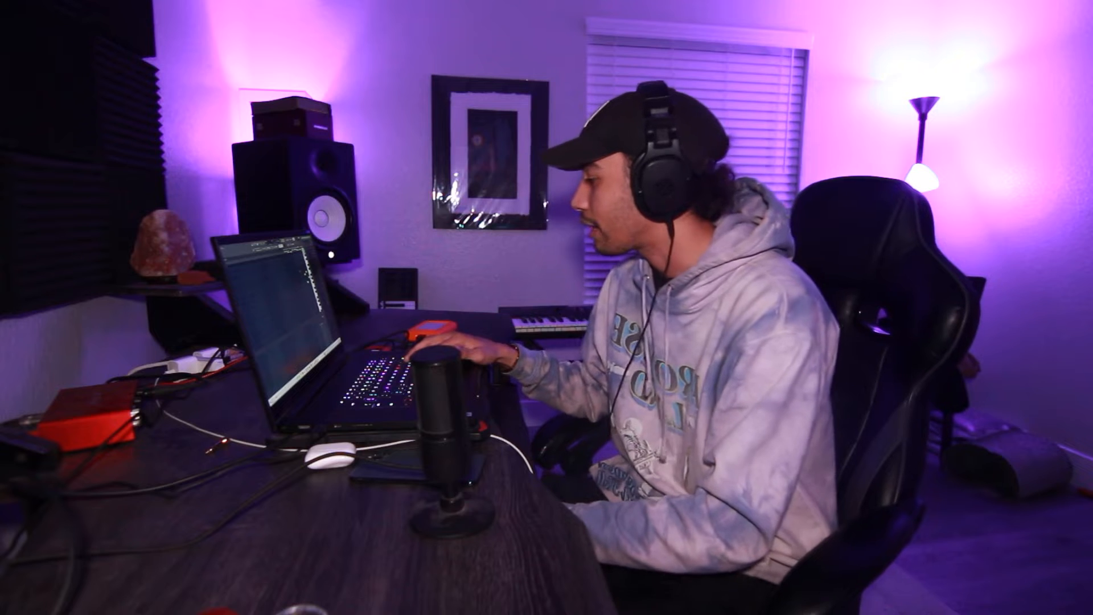
Lower the velocity of all four notes to about 57% and play the motif back.
drag(199, 513, 199, 530)
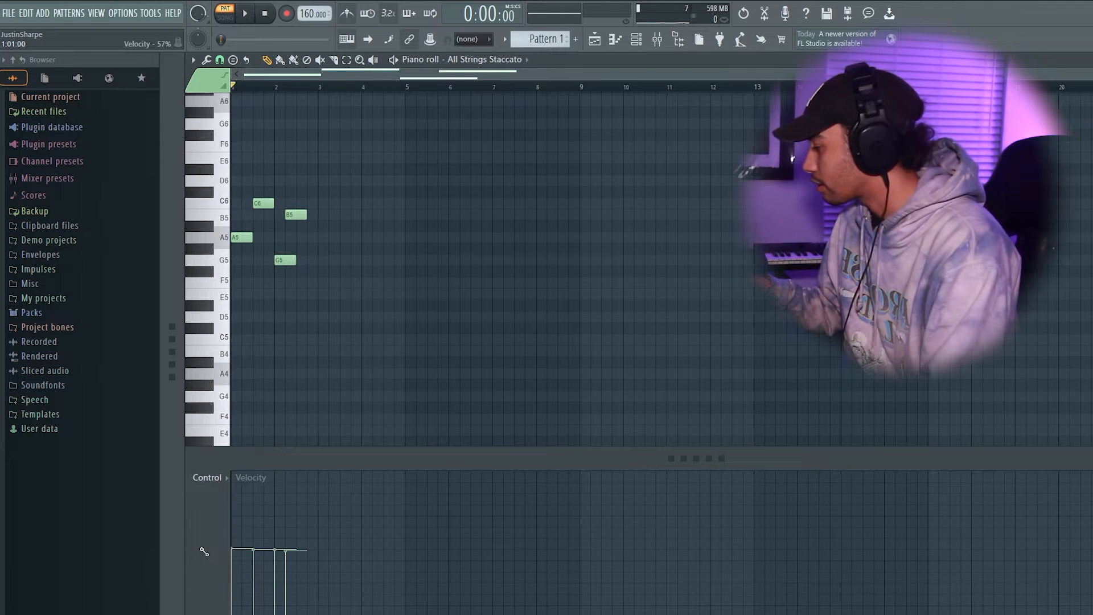
key(space)
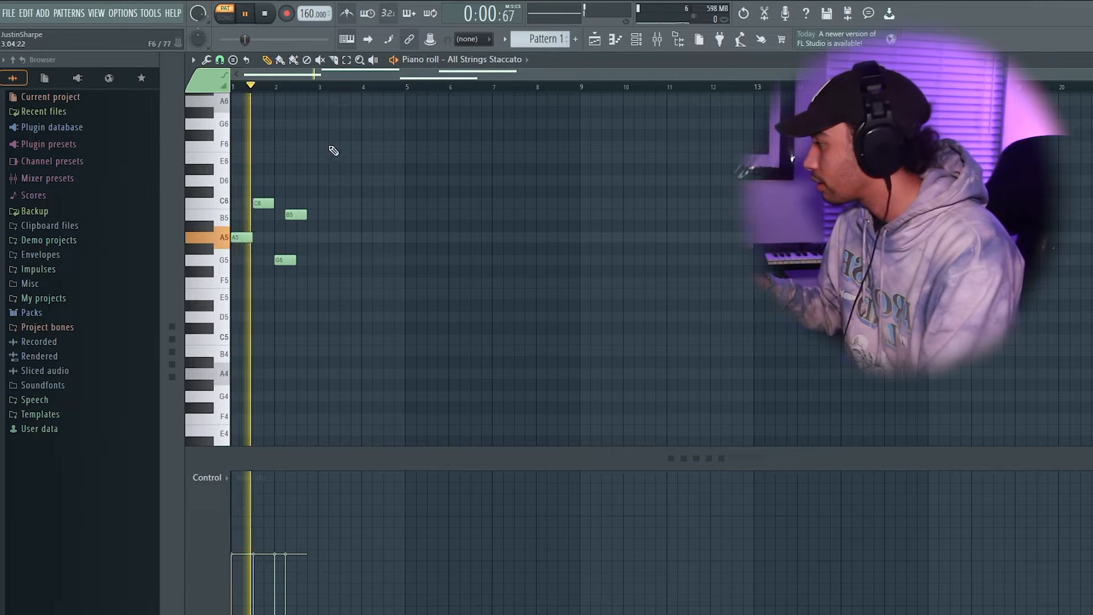
key(space)
Duplicate the four-note motif and place the copy at the start of bar 3.
drag(340, 277, 207, 173)
key(ctrl+b)
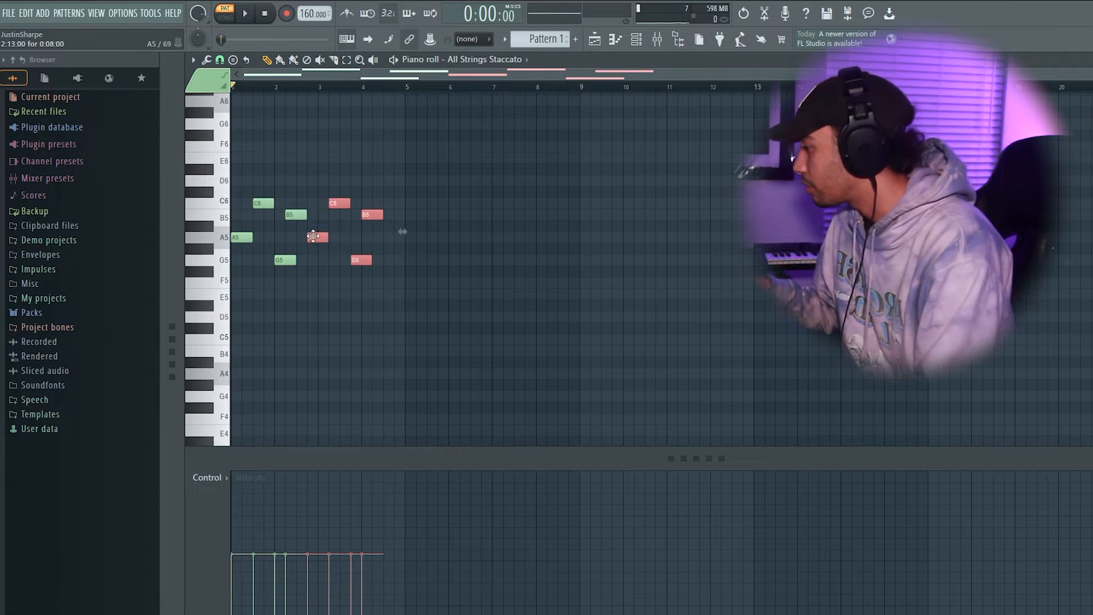
drag(313, 236, 324, 239)
Raise the project tempo to 170 BPM while the pattern plays.
key(space)
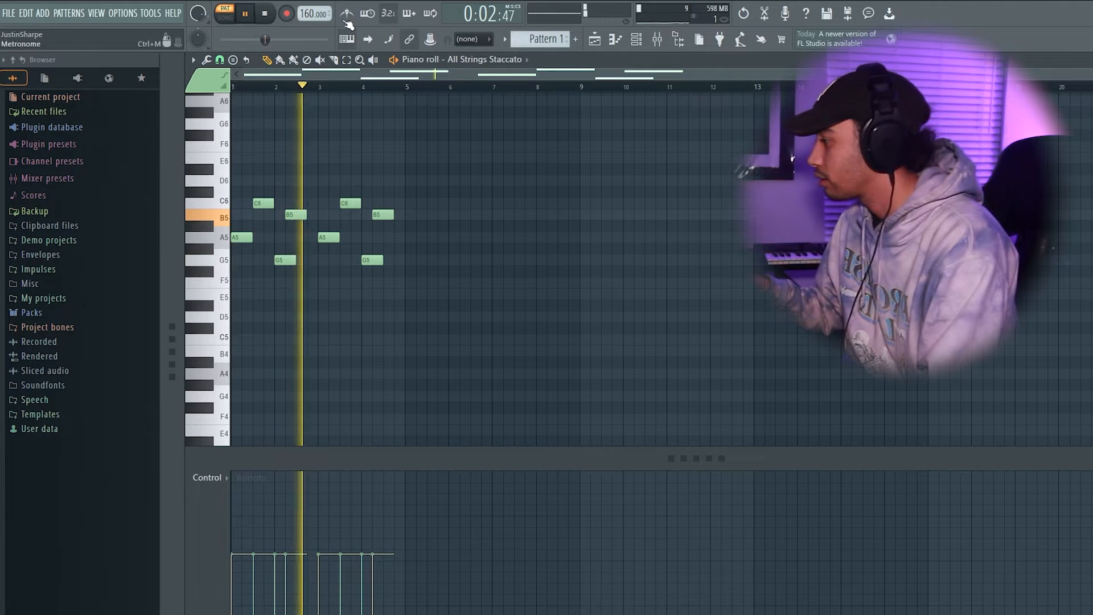
scroll(302, 13, up, 6)
scroll(302, 13, up, 4)
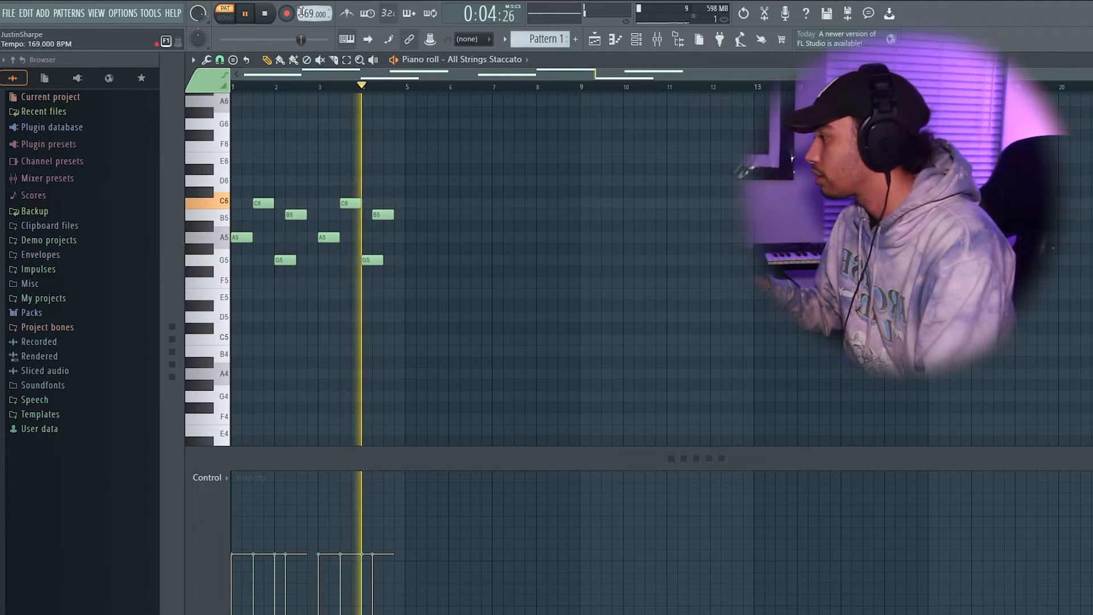
key(space)
Copy the motif to bar 5 and complete the melody with D5, F5, E5 and G5 notes in bars 7 and 8.
shift+drag(323, 237, 414, 238)
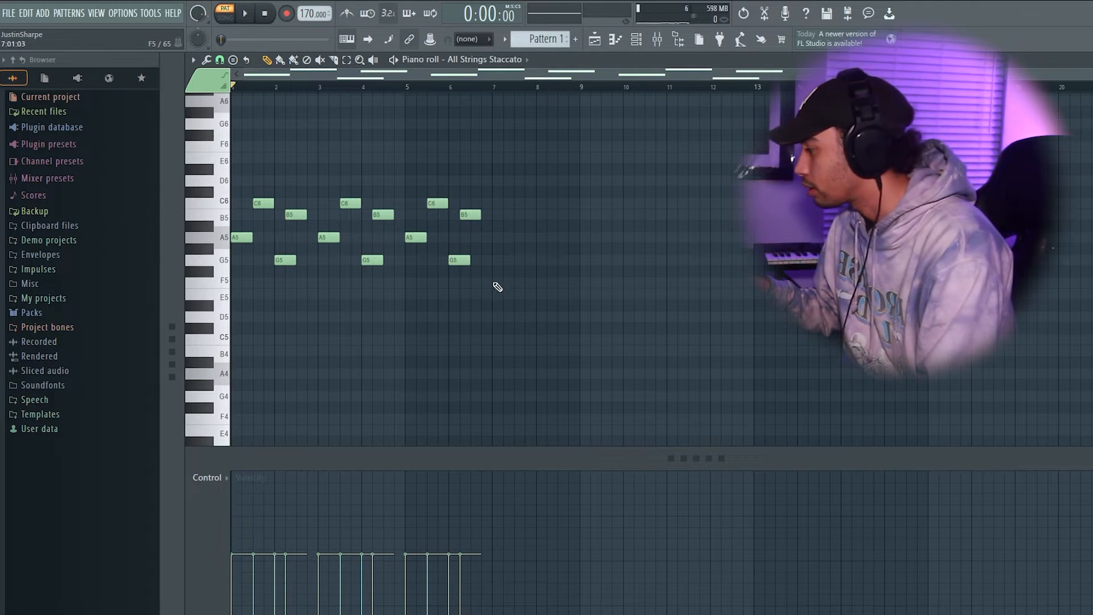
click(491, 318)
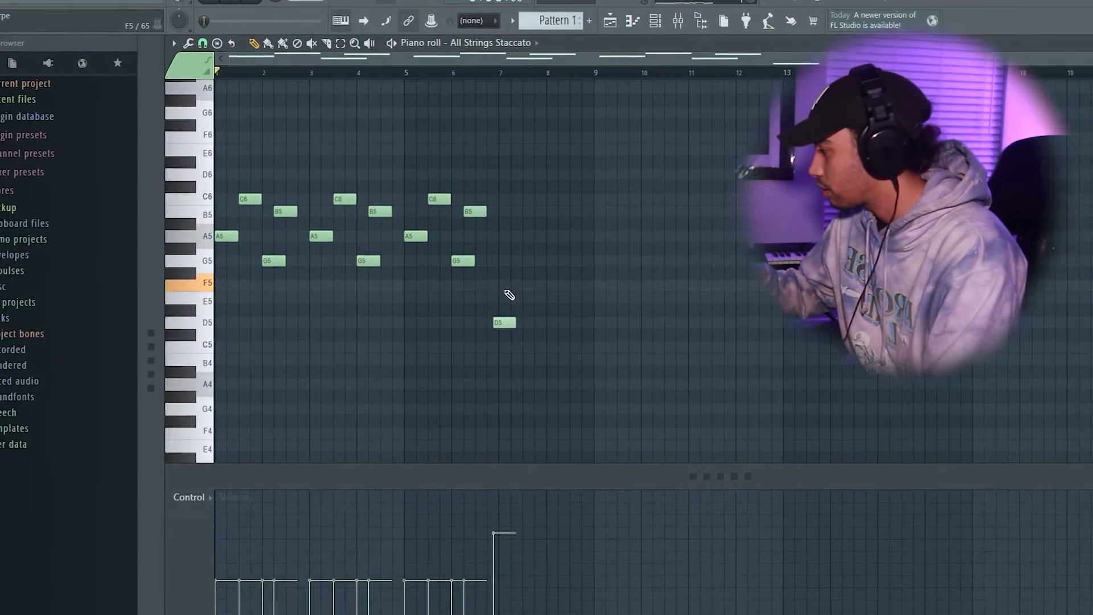
drag(503, 287, 530, 282)
drag(589, 303, 555, 304)
click(577, 251)
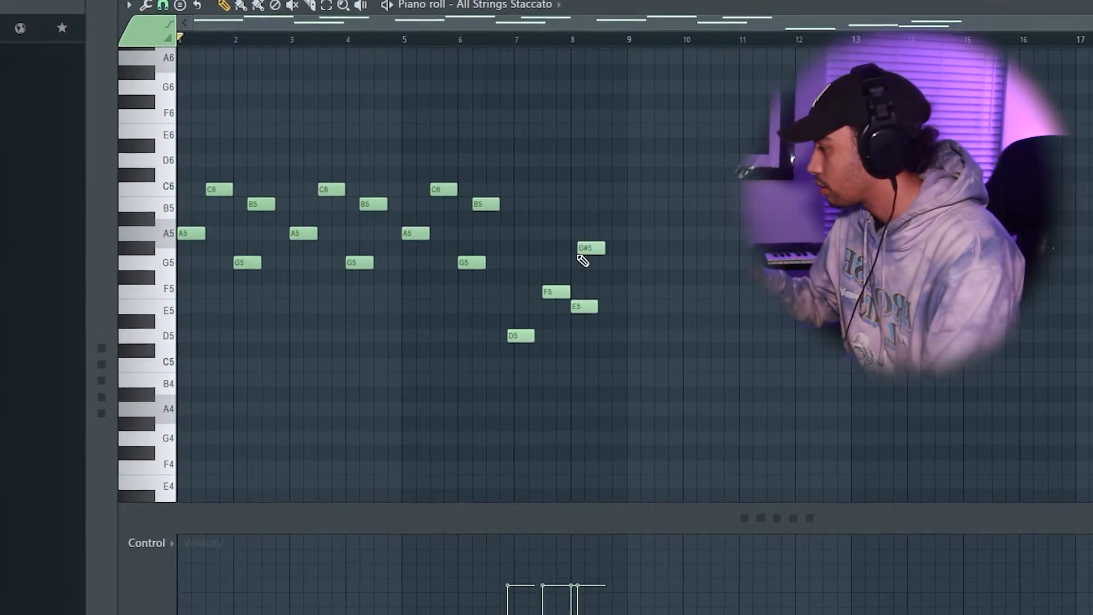
key(space)
right_click(581, 252)
click(575, 265)
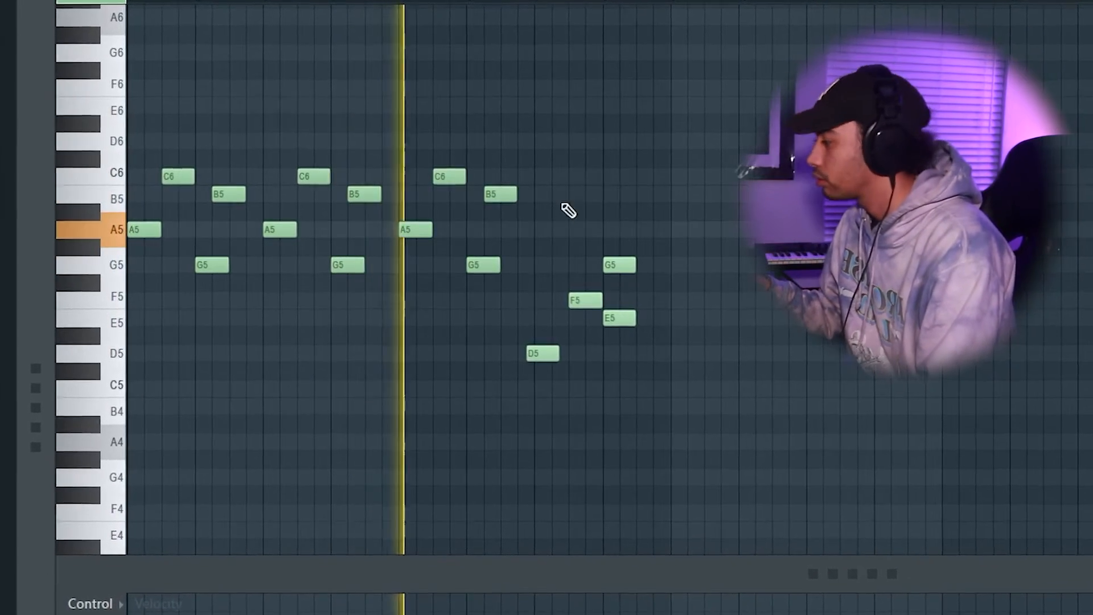
Move the F5 to one beat after D5 and the last G5 to one beat after E5, and level all note velocities.
drag(544, 349, 552, 350)
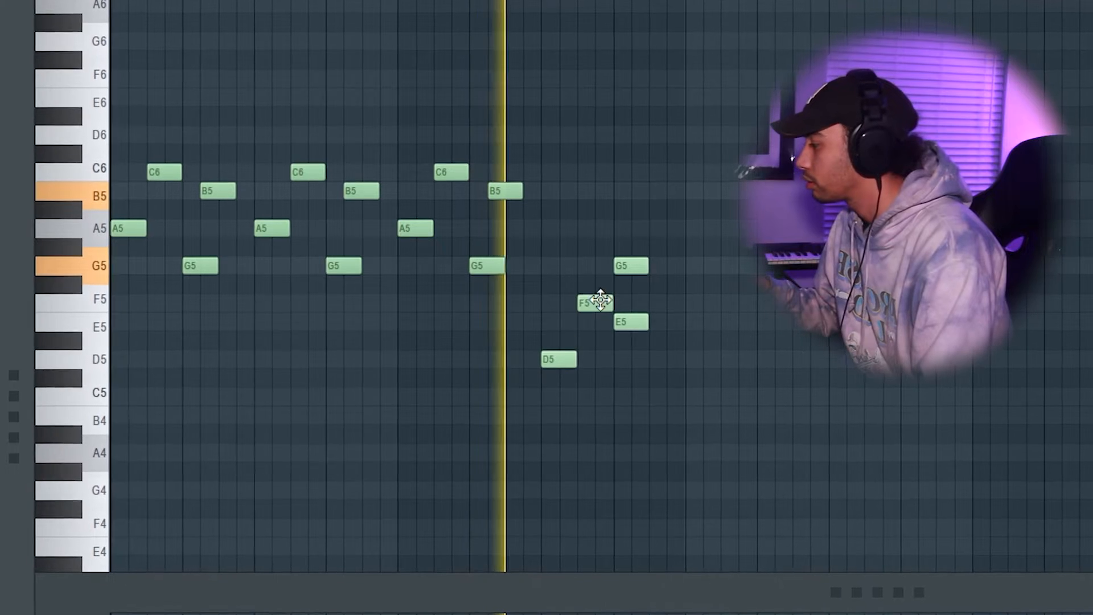
drag(595, 302, 578, 302)
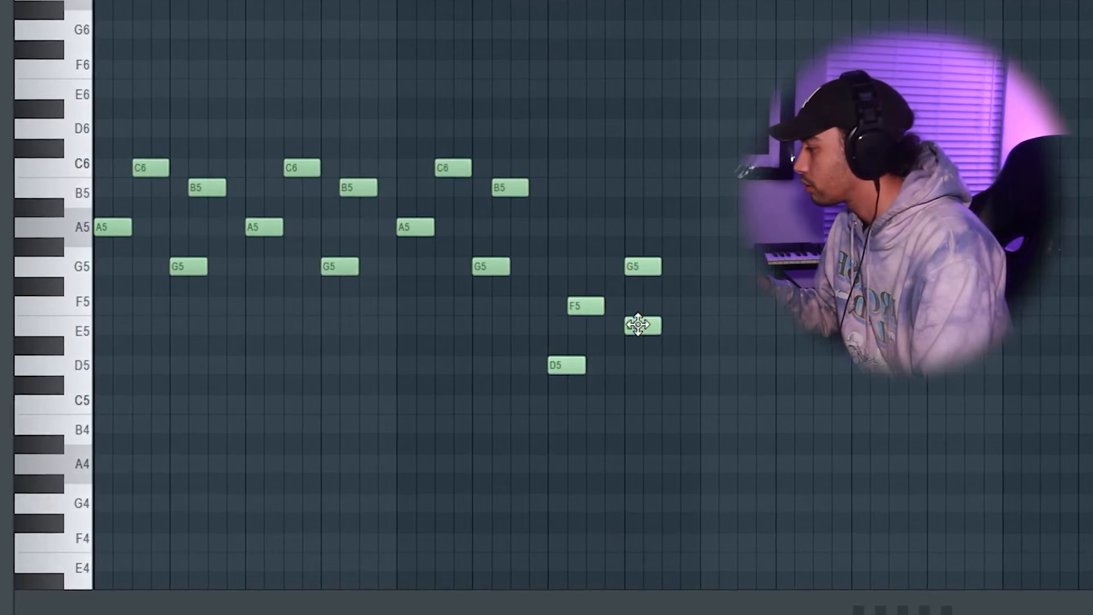
drag(638, 266, 657, 266)
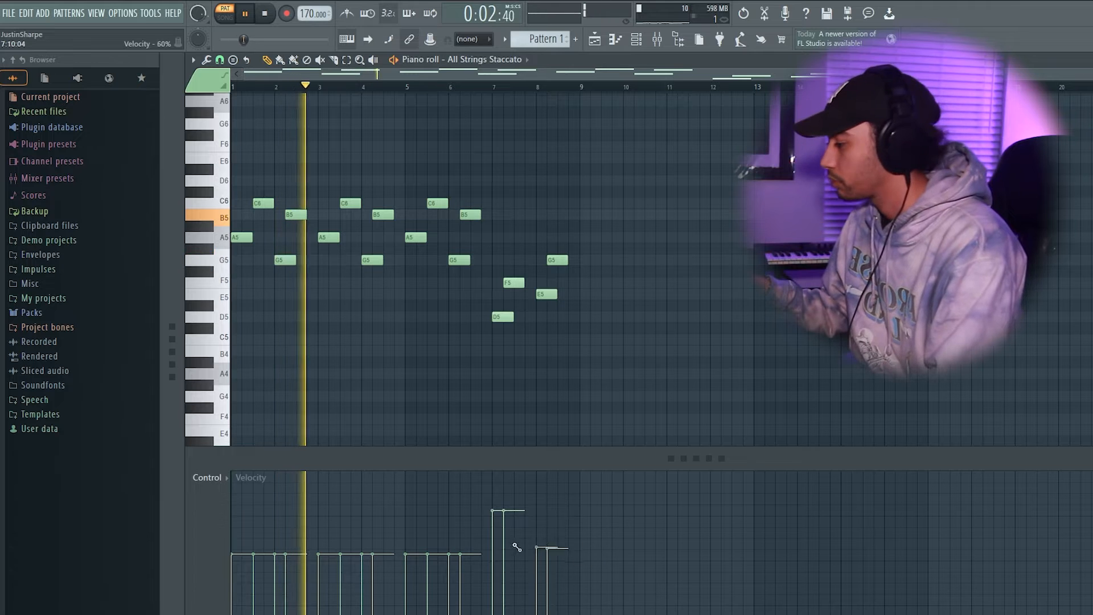
mouse_move(517, 547)
mouse_down()
mouse_move(432, 561)
mouse_move(285, 552)
mouse_move(180, 567)
mouse_move(182, 556)
mouse_up()
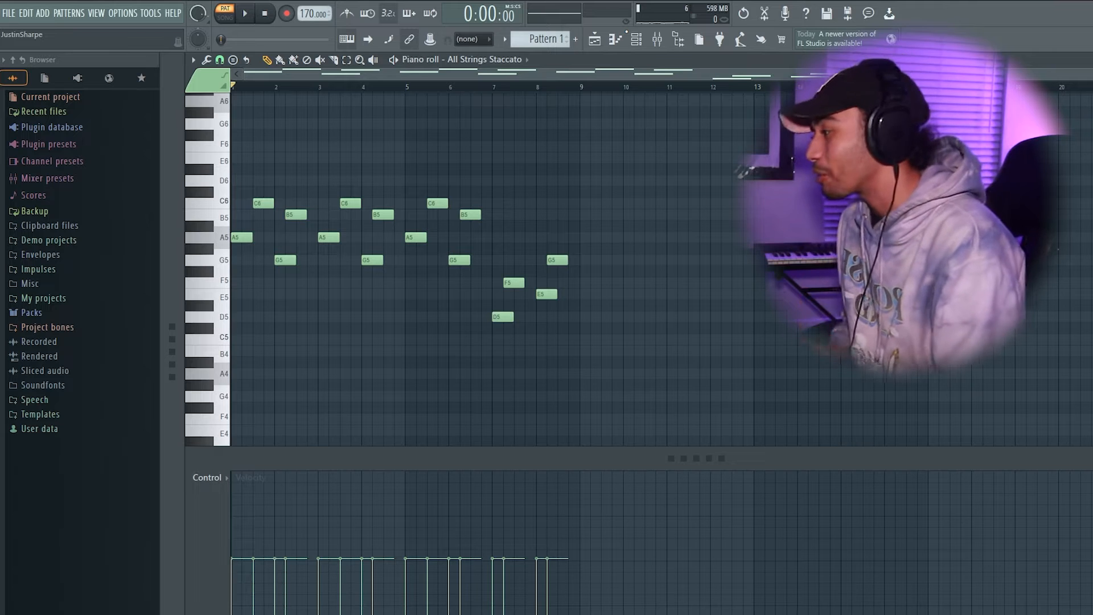
Reopen the strings channel's FLEX window from the Channel rack and load the Violas Staccato preset.
click(636, 40)
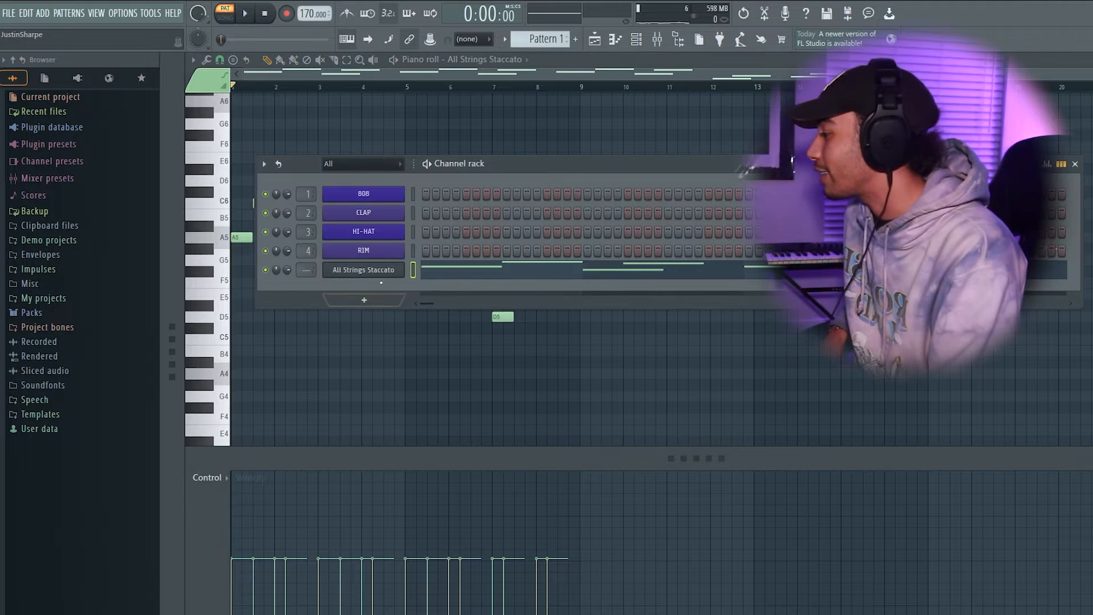
click(374, 273)
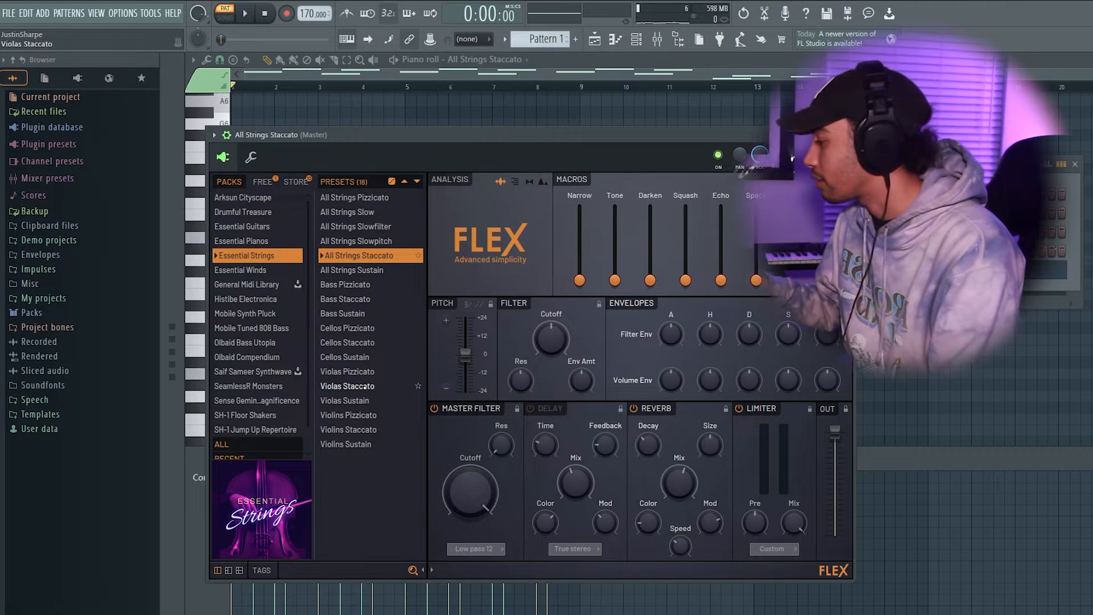
click(347, 386)
Play the pattern while raising the filter envelope attack to about 64% and increasing the volume envelope attack.
key(space)
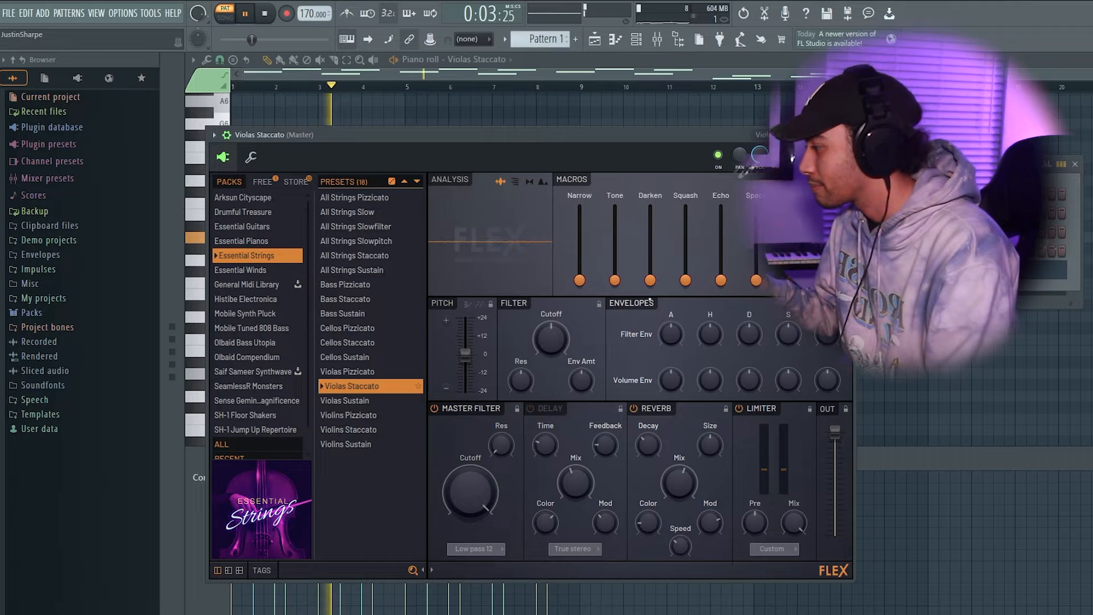
drag(672, 338, 671, 336)
drag(672, 381, 677, 373)
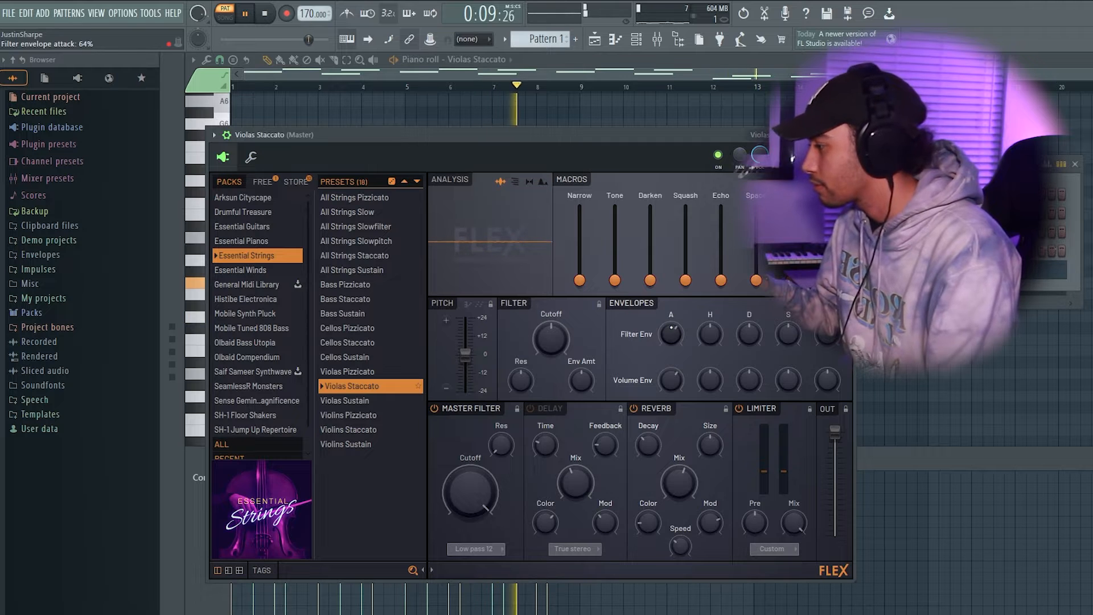
Clone the Violas Staccato channel from the Channel rack and reposition the clone's FLEX window.
key(F6)
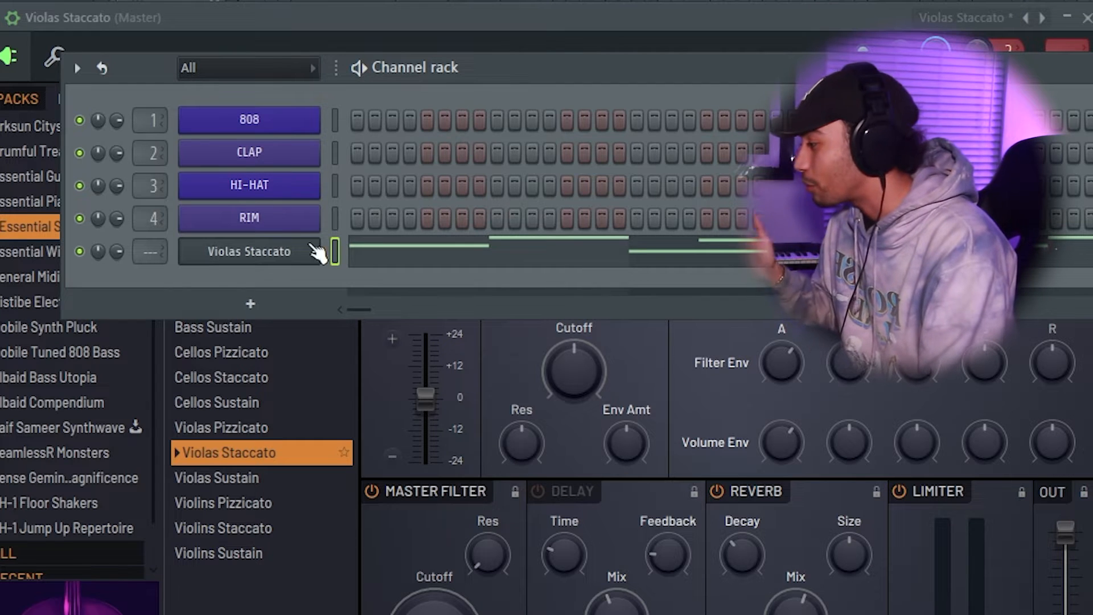
right_click(265, 251)
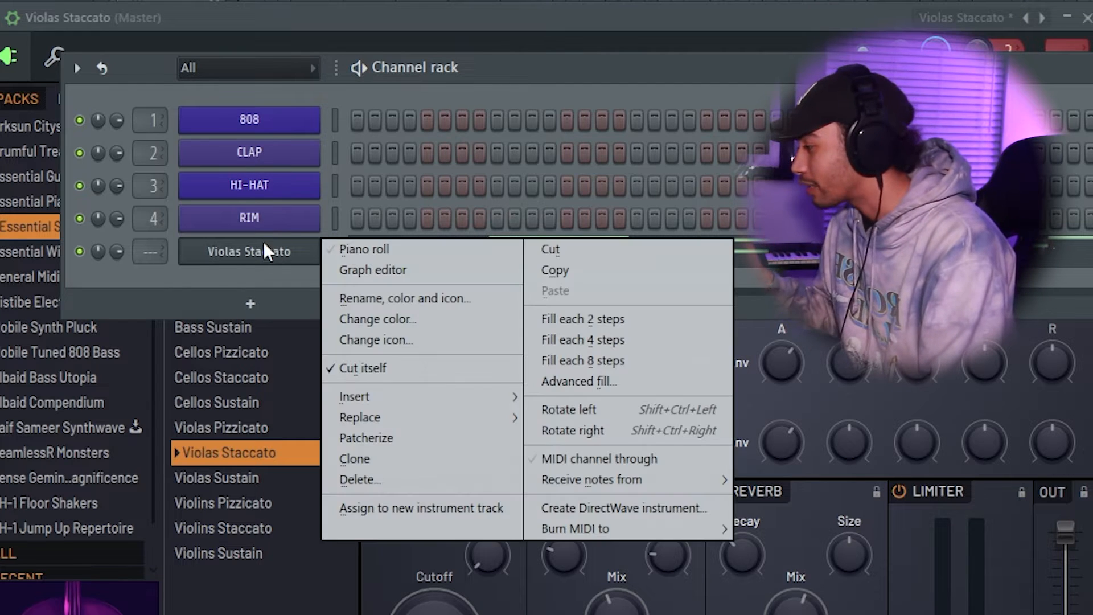
click(384, 459)
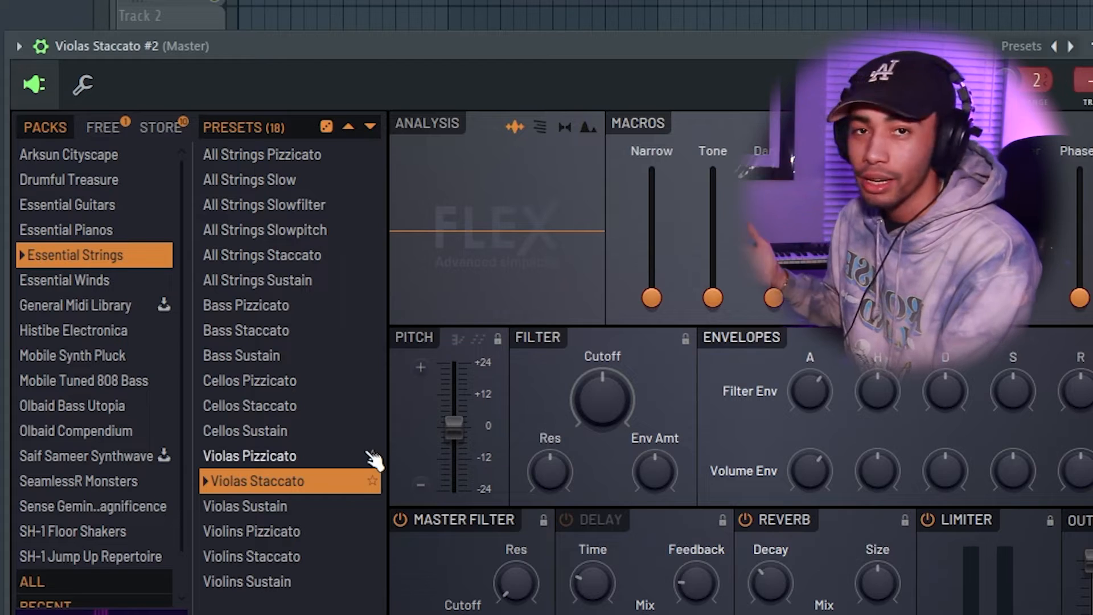
drag(597, 54, 879, 358)
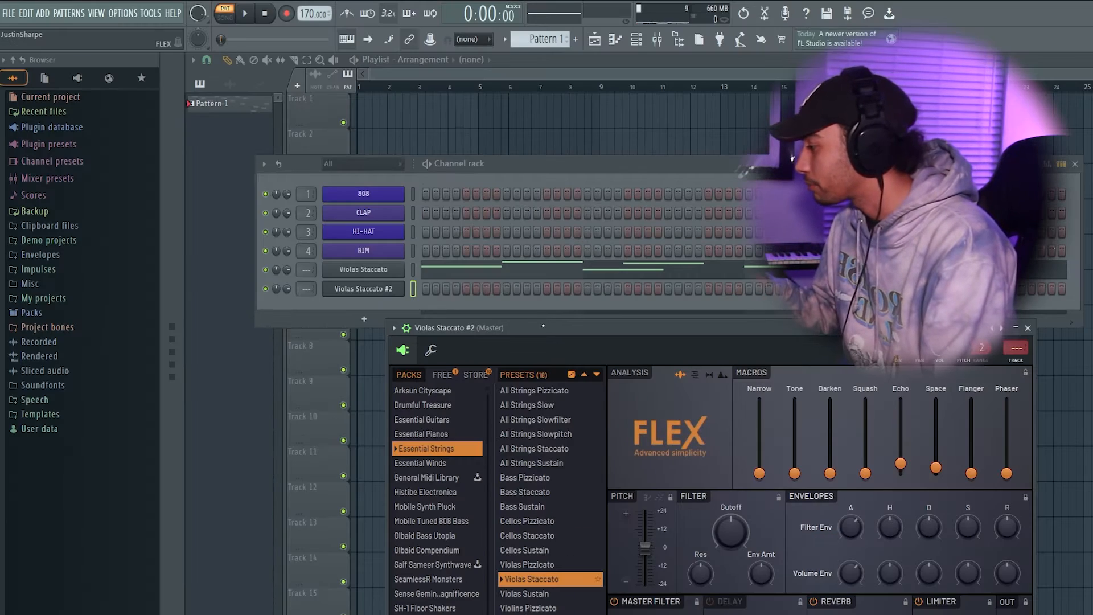
drag(543, 326, 558, 183)
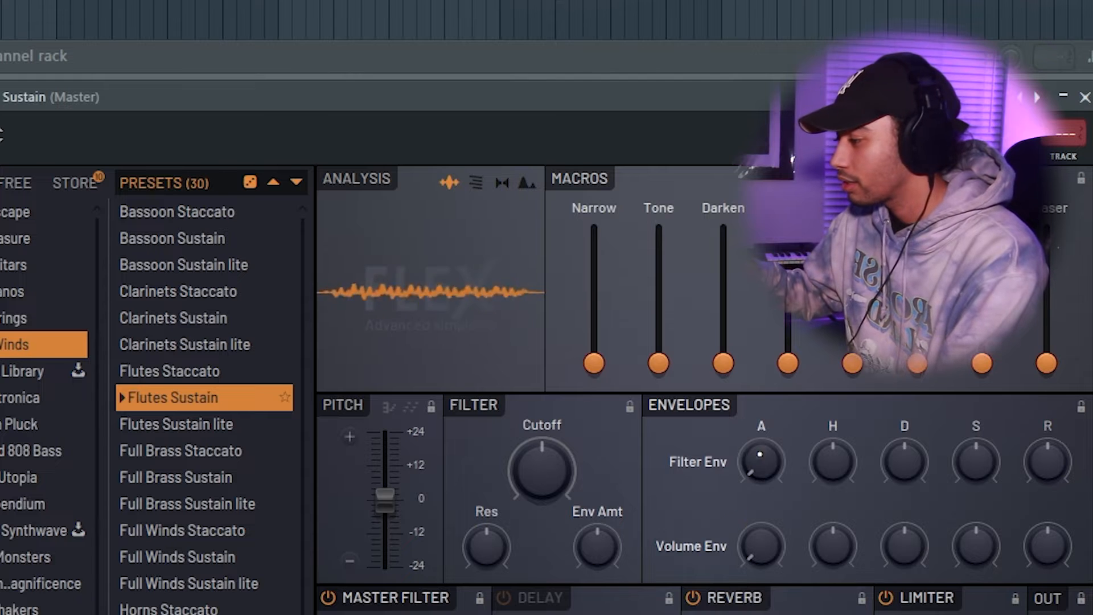
Raise the filter envelope attack and the volume envelope attack of the Flutes Sustain preset.
drag(752, 560, 760, 513)
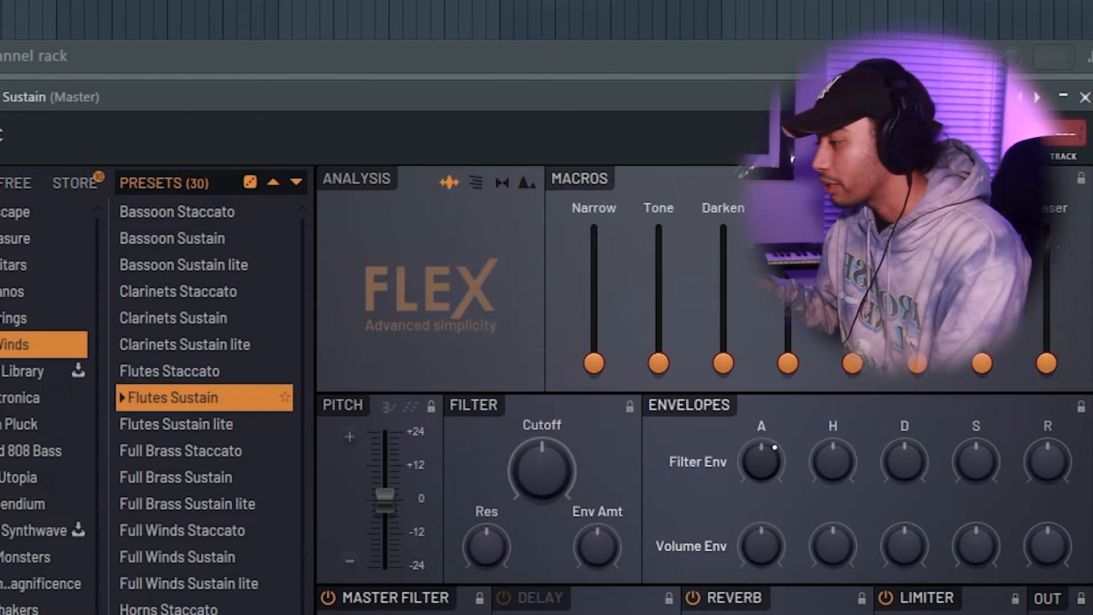
drag(775, 447, 775, 433)
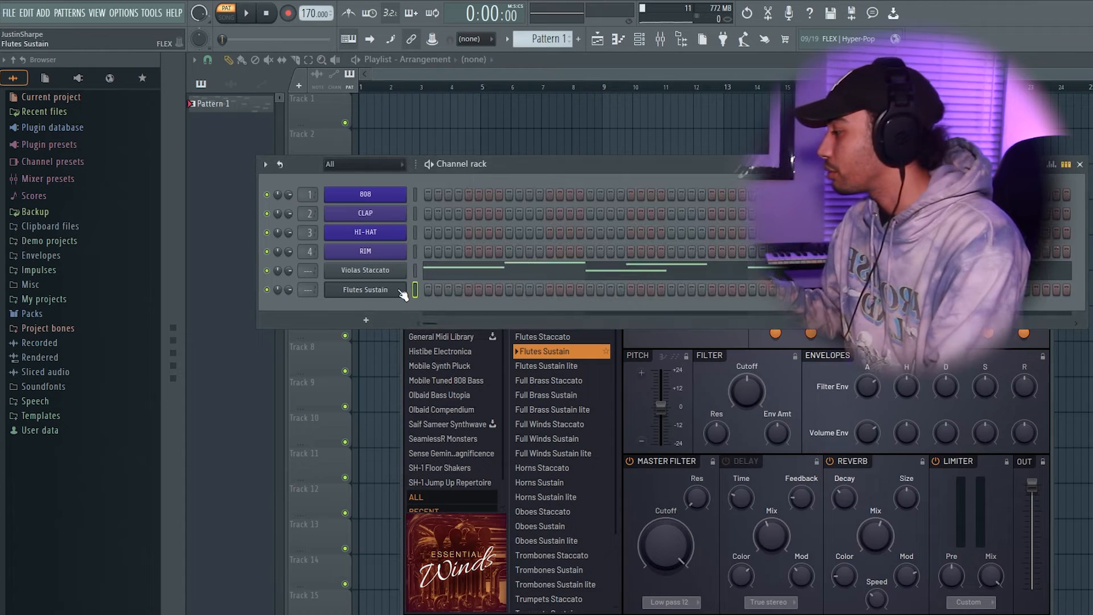
Open the Flutes Sustain channel's piano roll and build a chord of A4, D5 and A5 at bar 1.
right_click(401, 288)
click(433, 288)
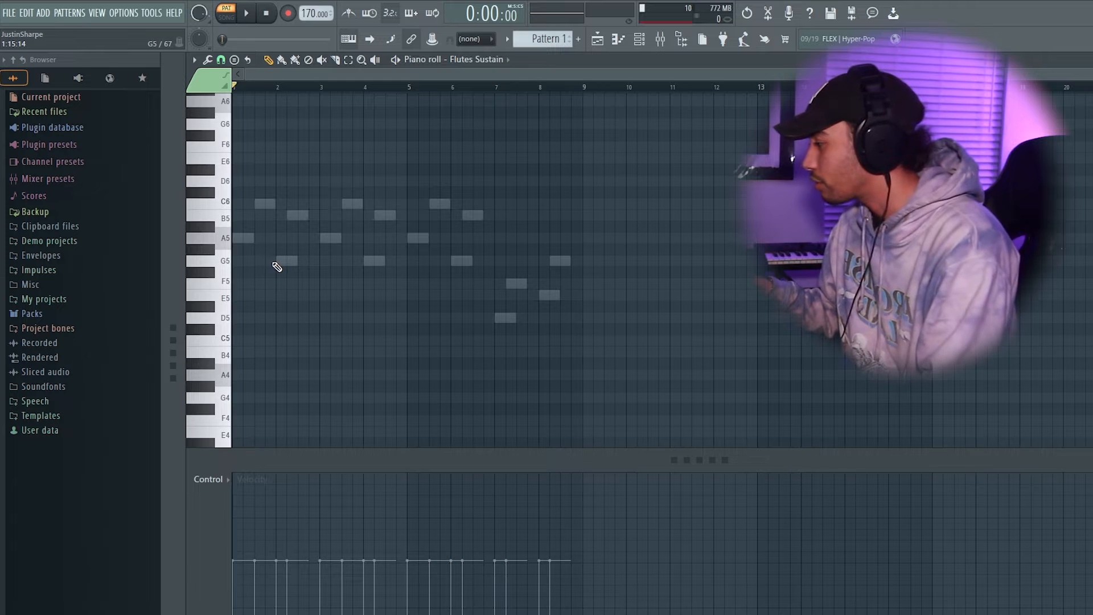
click(255, 261)
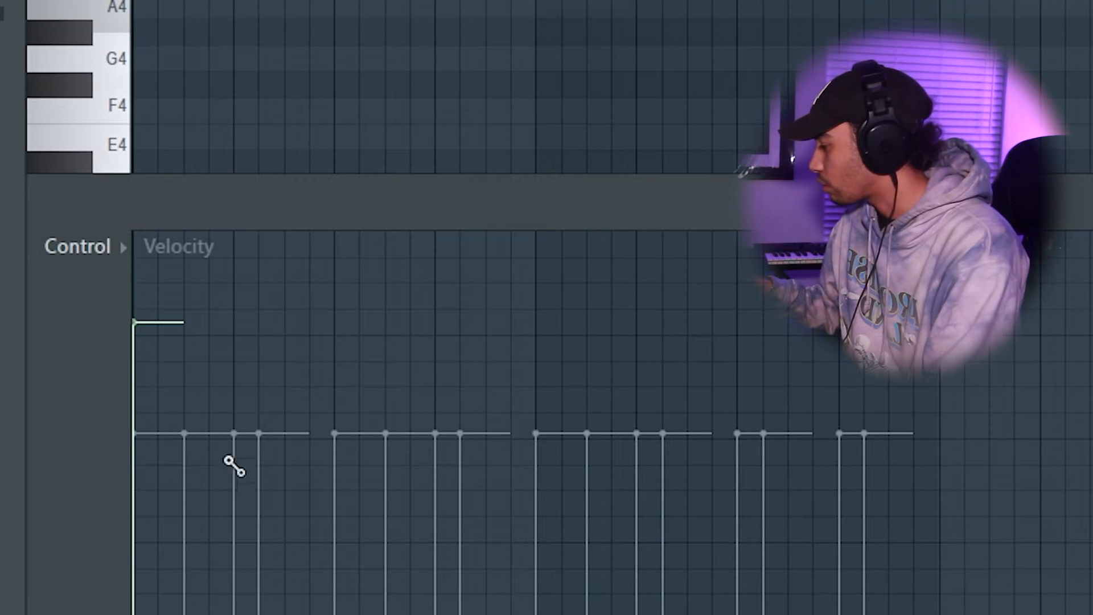
mouse_move(210, 490)
mouse_down()
mouse_move(19, 470)
mouse_move(7, 489)
mouse_up()
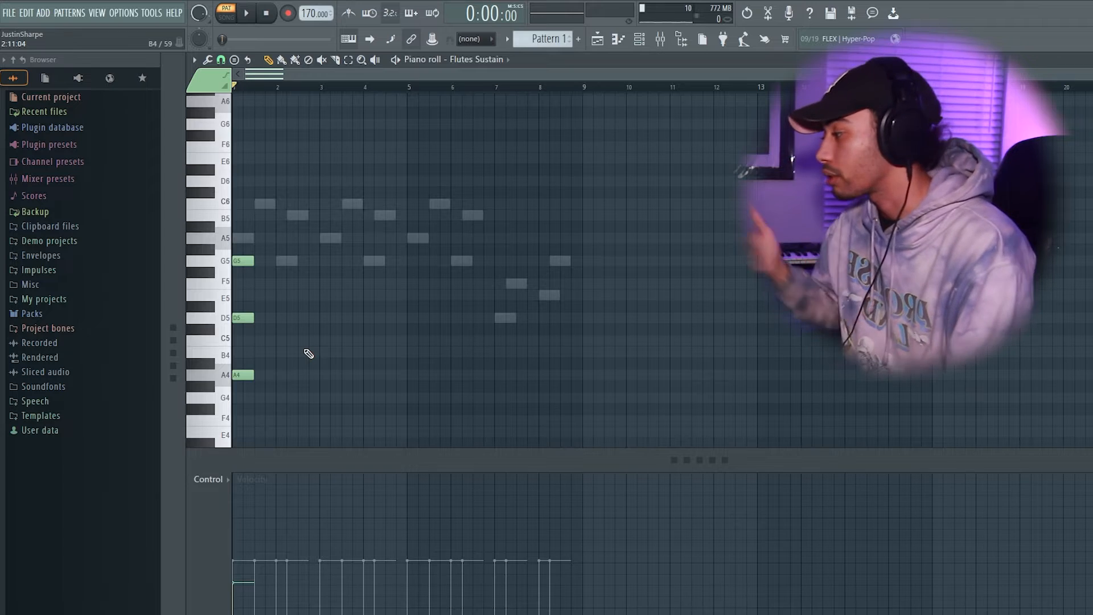
mouse_move(241, 260)
mouse_down()
mouse_move(241, 203)
mouse_move(241, 241)
mouse_up()
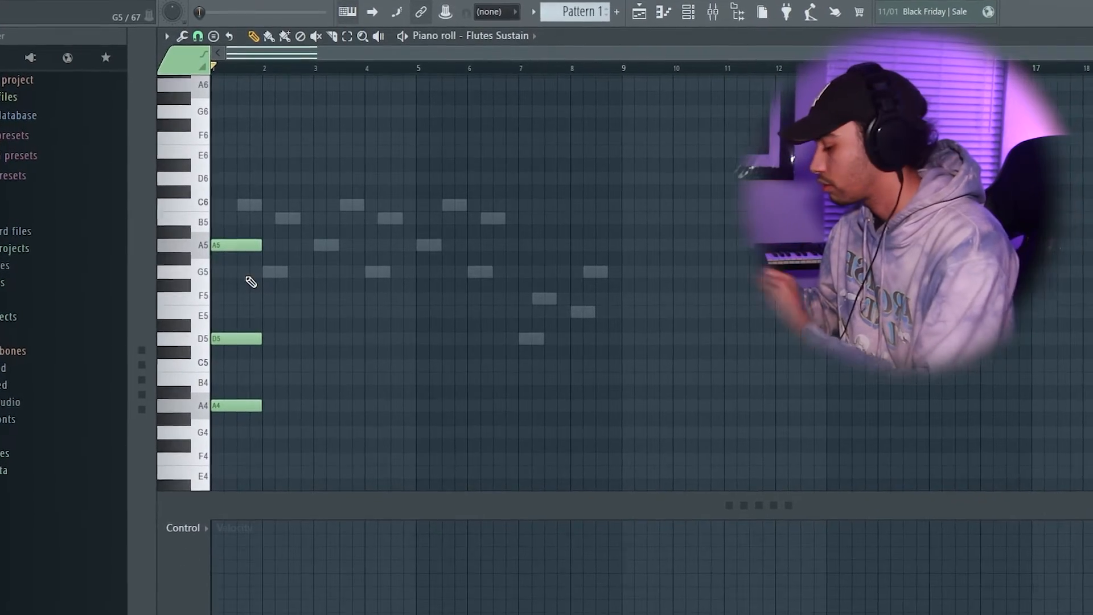
Lower the bar 1 chord an octave and rework it into a two-bar chord of C4, E4 and A4.
key(ctrl+Down)
key(space)
key(space)
scroll(217, 408, down, 3)
drag(227, 317, 218, 289)
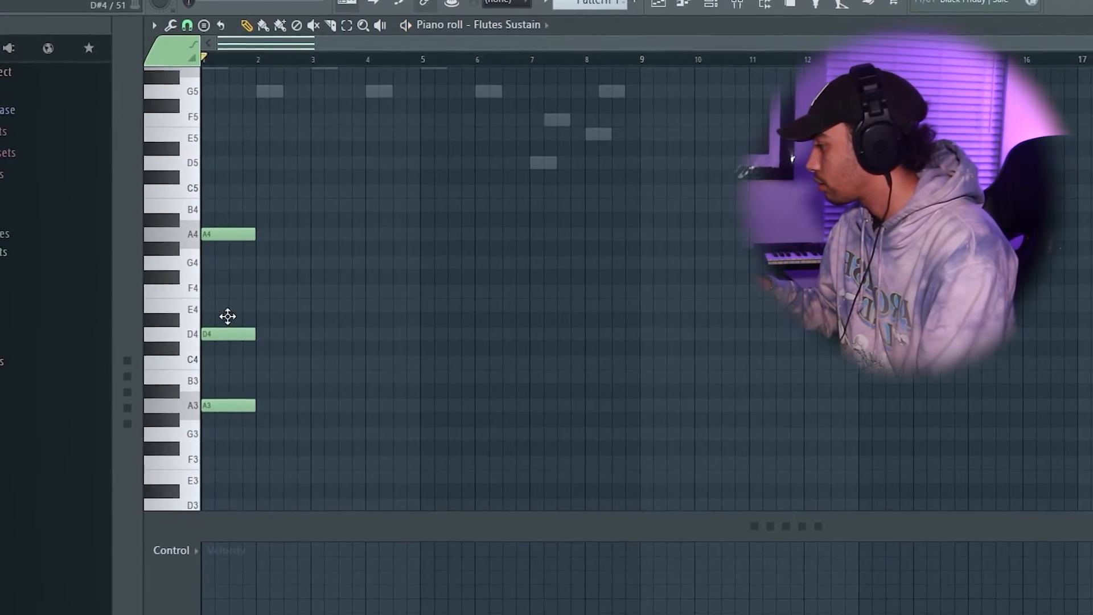
drag(208, 370, 199, 371)
right_click(211, 415)
key(space)
key(space)
mouse_move(212, 304)
mouse_down()
mouse_move(203, 330)
mouse_move(203, 316)
mouse_up()
key(space)
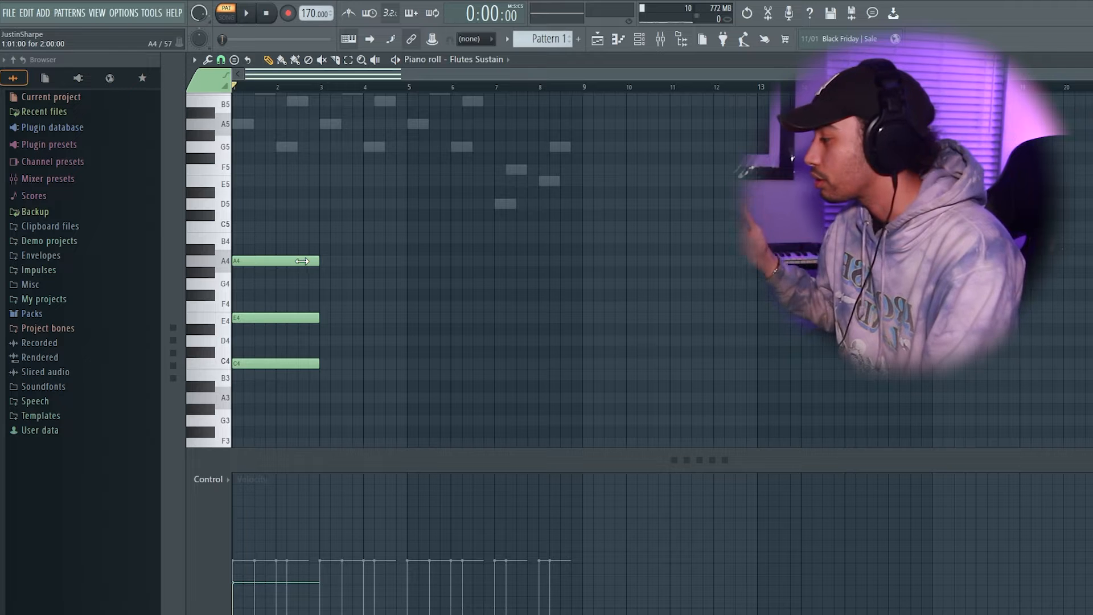
Add two-bar top notes after the first chord: C5 at bar 3, B4 at bar 5 and A4 at bar 7.
click(228, 263)
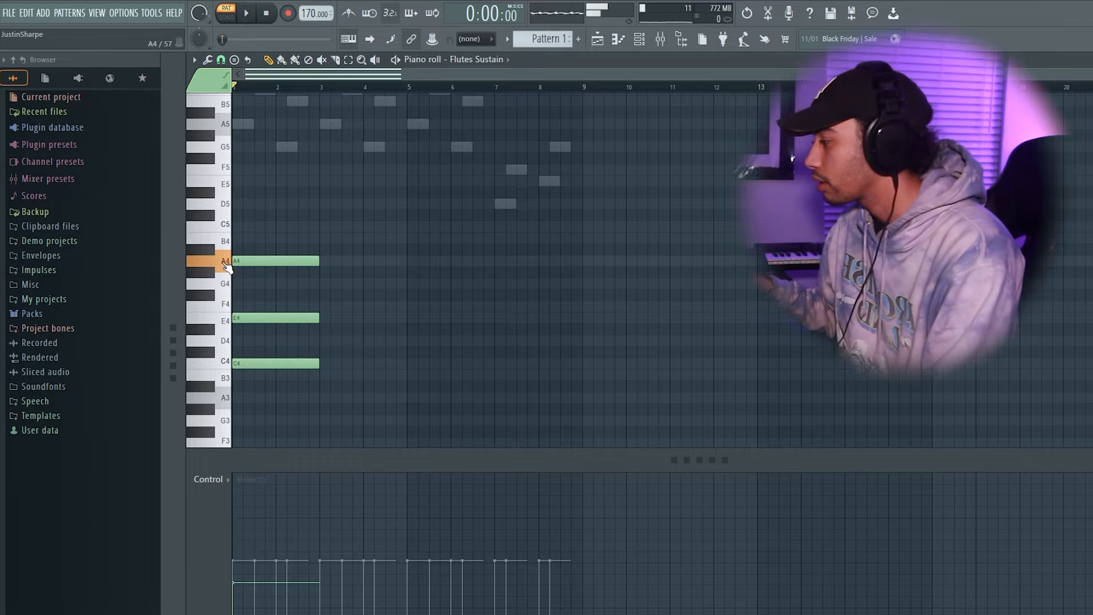
click(225, 224)
click(323, 227)
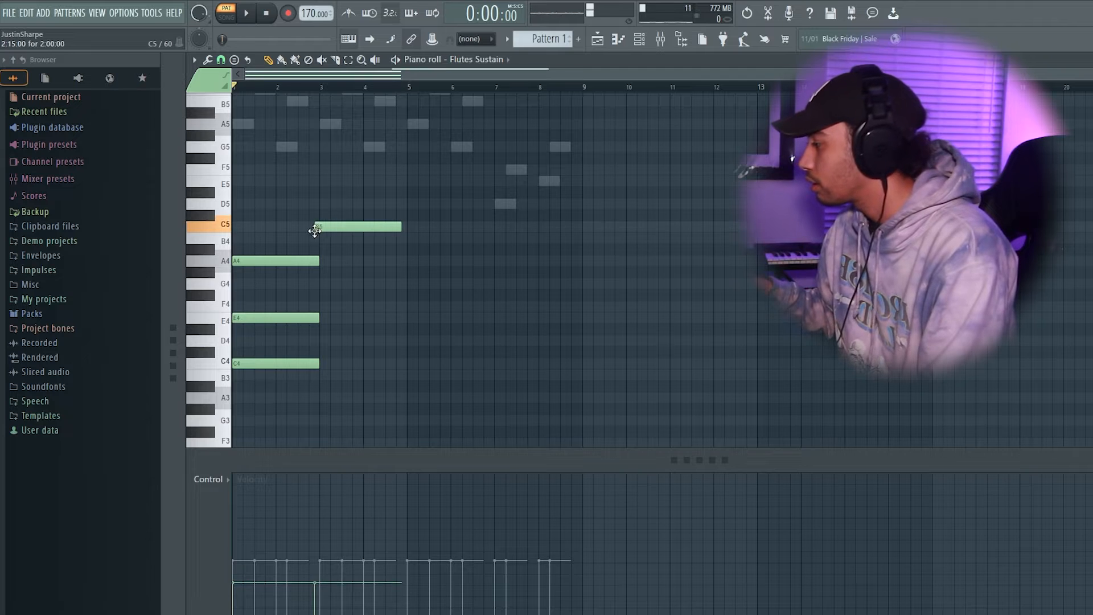
click(230, 247)
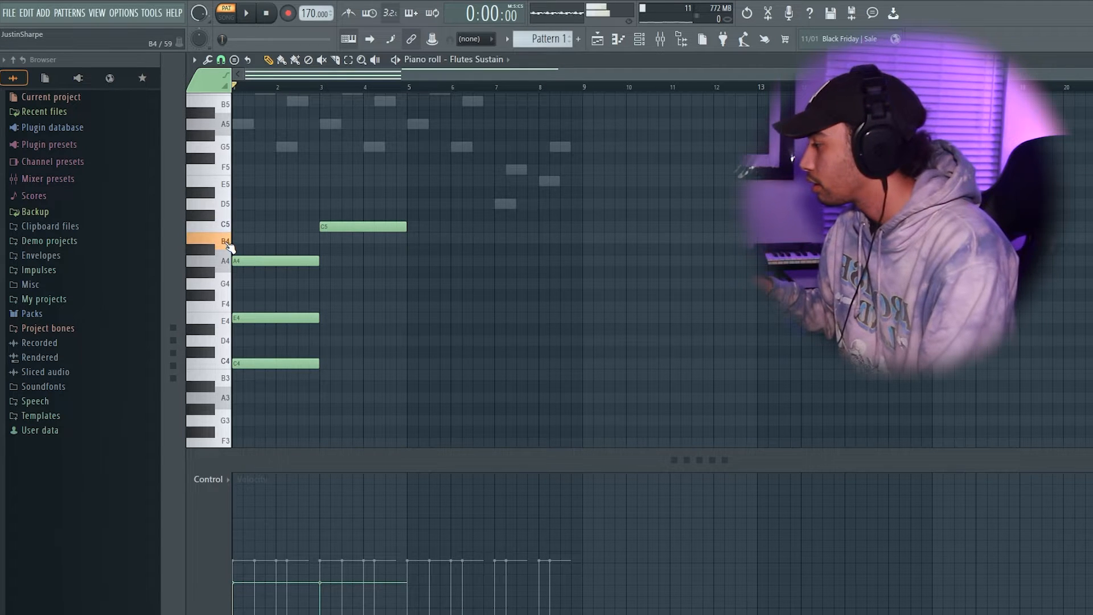
drag(420, 239, 410, 241)
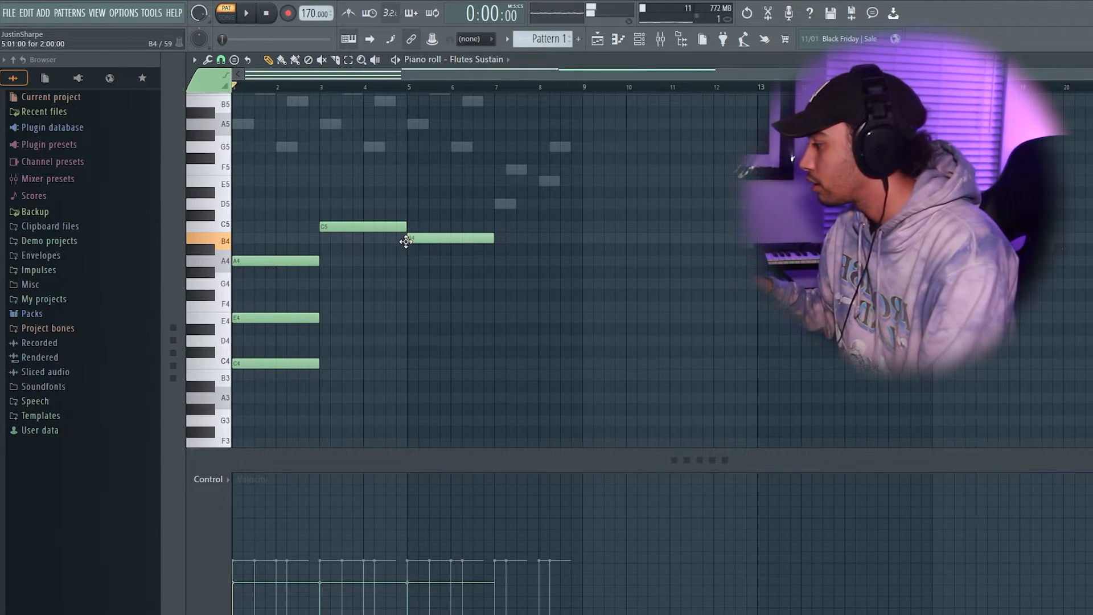
click(497, 261)
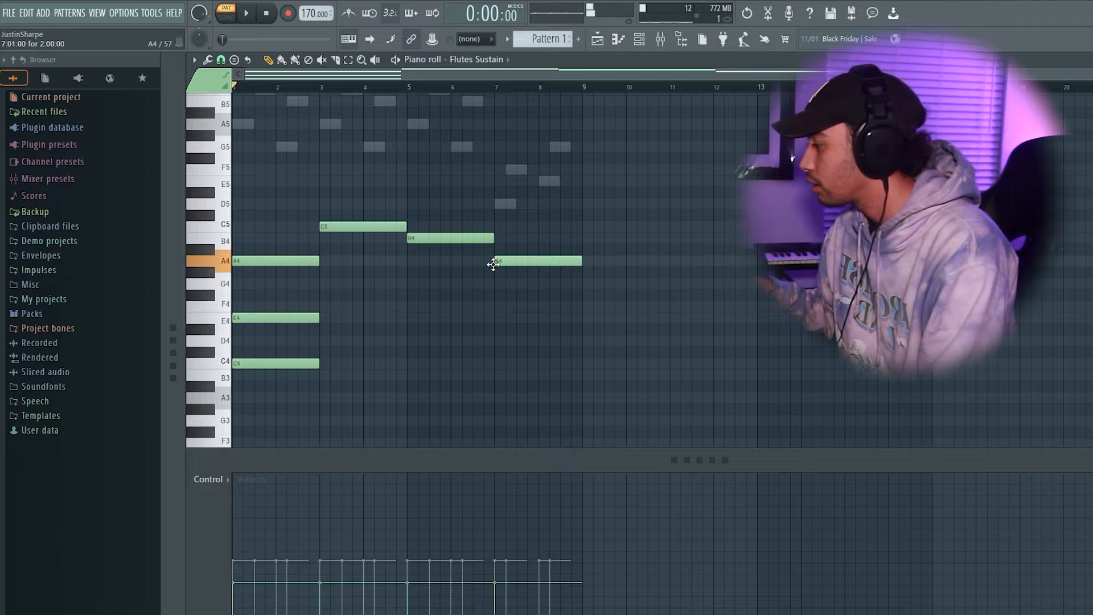
Add two-bar harmony notes beneath the top line: G4 at bar 3, F4 at bar 5 and D4 at bar 7.
click(225, 323)
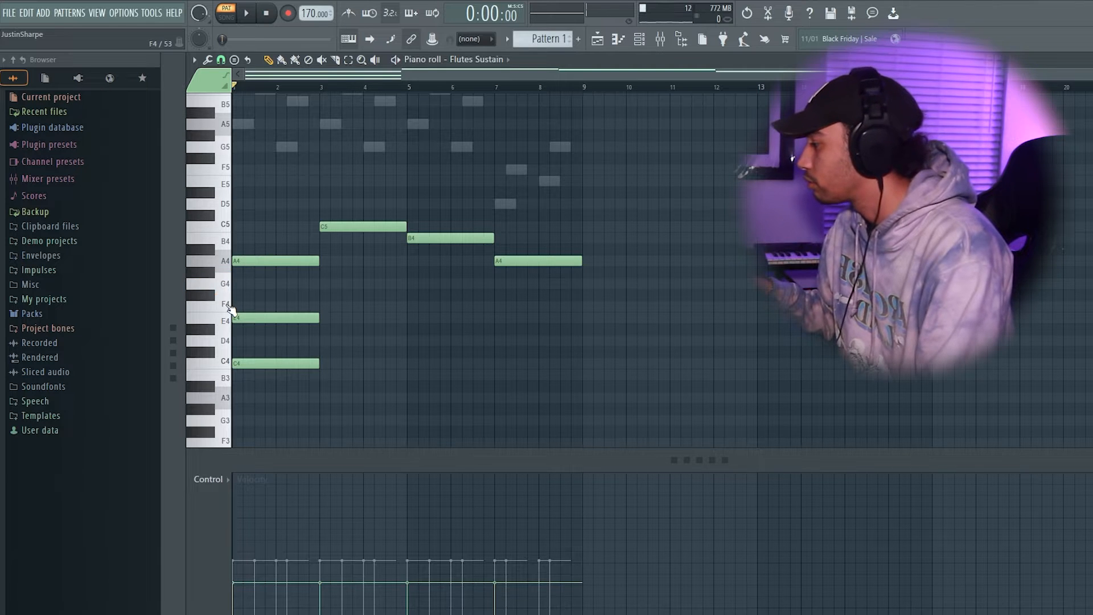
click(322, 284)
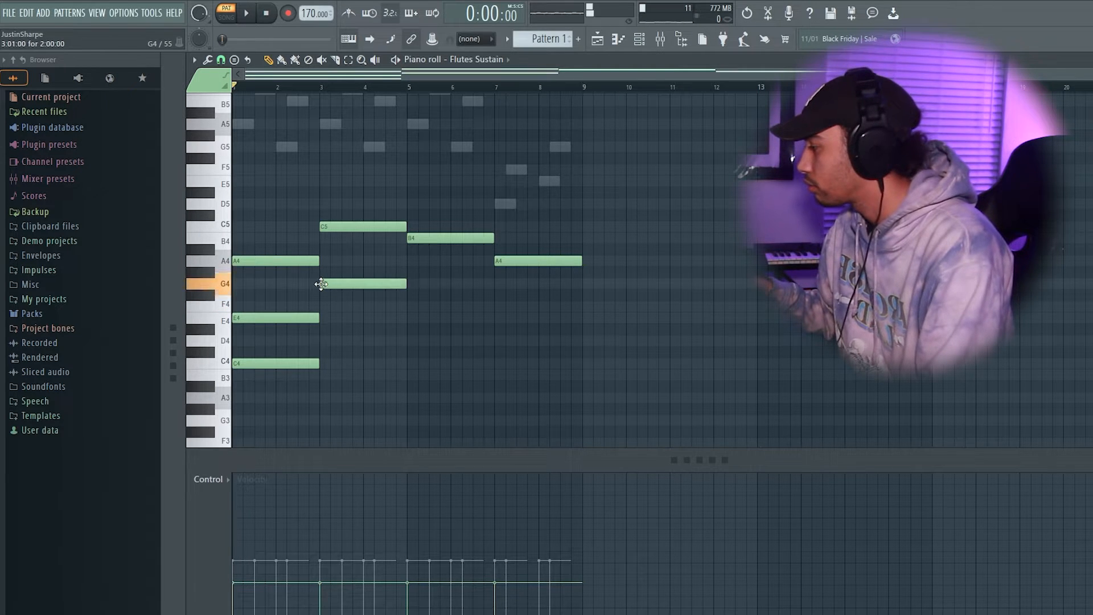
click(409, 306)
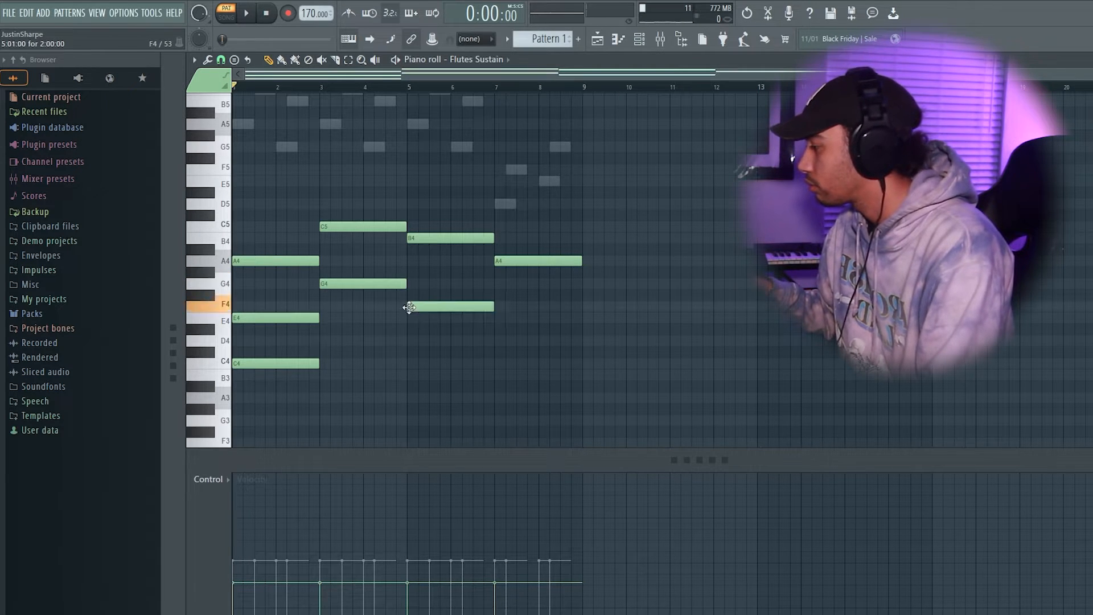
click(501, 341)
Raise the chords an octave, with D5 at bar 3 and B4 at bar 5 as lowest notes, and play the pattern.
click(227, 364)
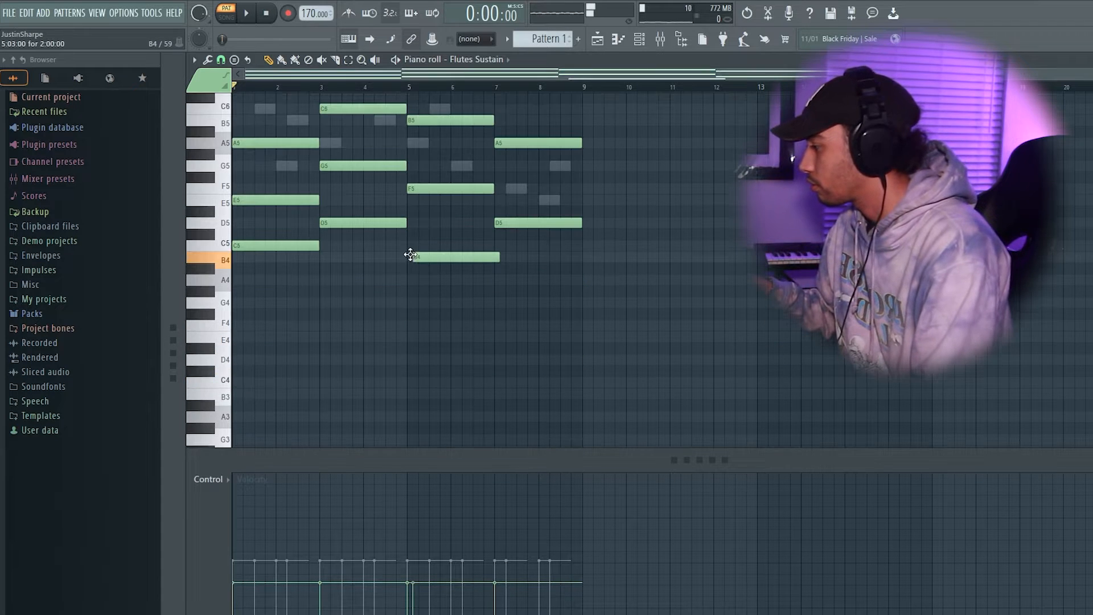
drag(411, 254, 408, 257)
key(space)
scroll(446, 303, up, 2)
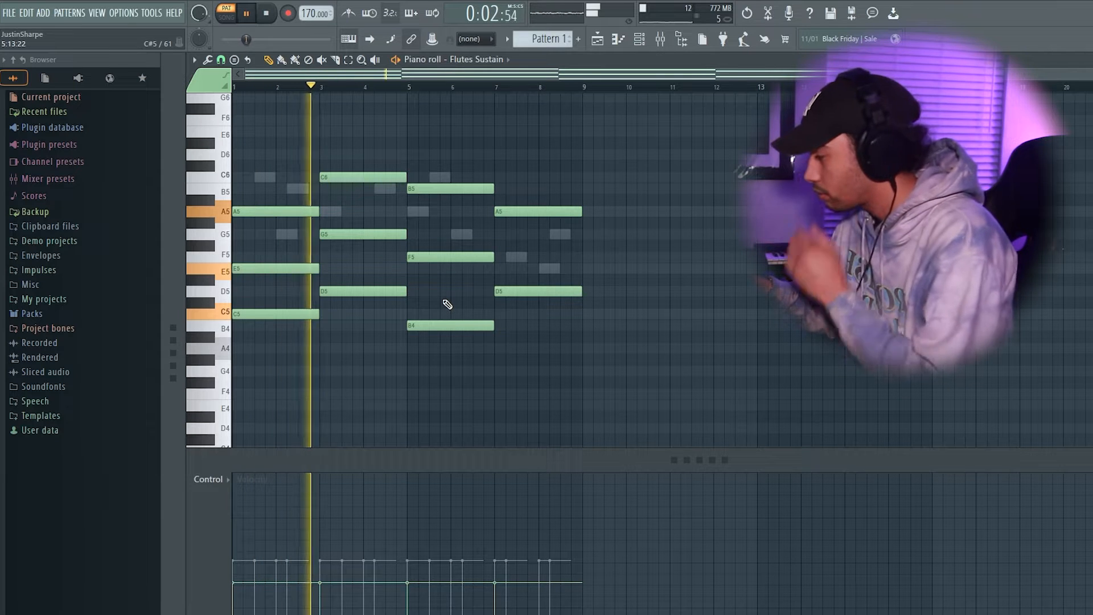
scroll(438, 275, up, 1)
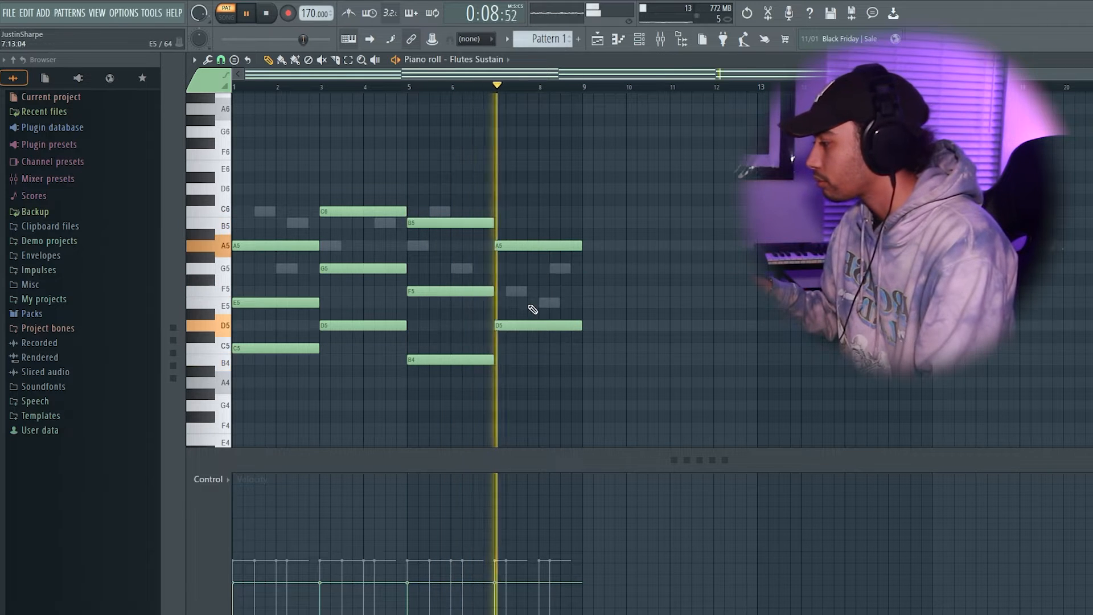
key(space)
Change the lowest notes to F5 at bar 3 and D5 at bar 5, and make the bar 7 chord C5, E5 and A5.
drag(520, 290, 459, 385)
key(space)
key(space)
key(space)
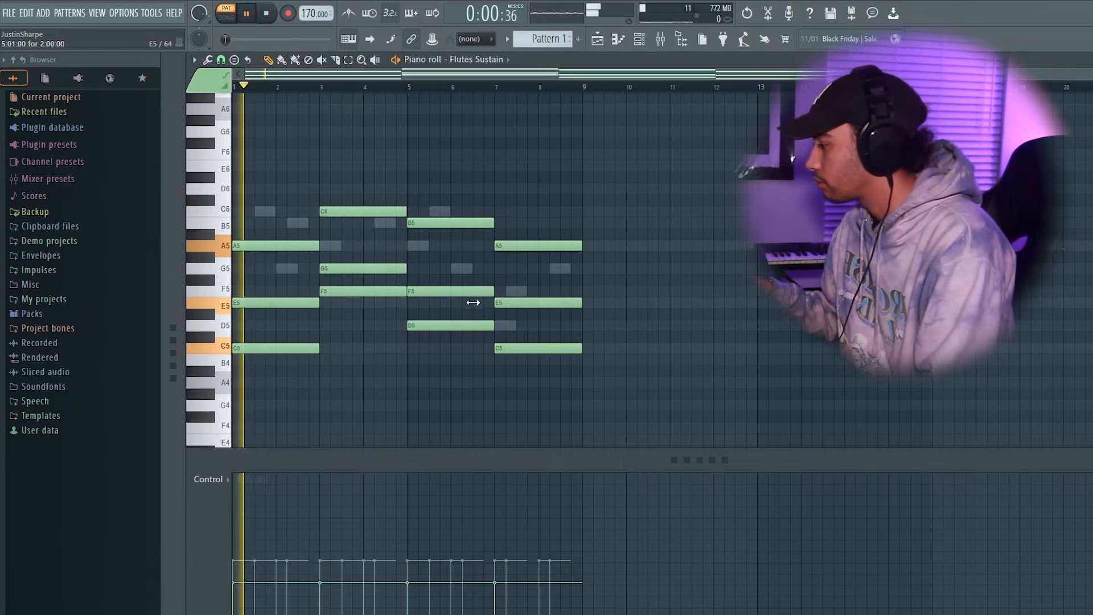
Undo the accidental note edit in the first chord and add a two-bar D5 to the bar 3 chord.
drag(317, 348, 332, 330)
key(ctrl+z)
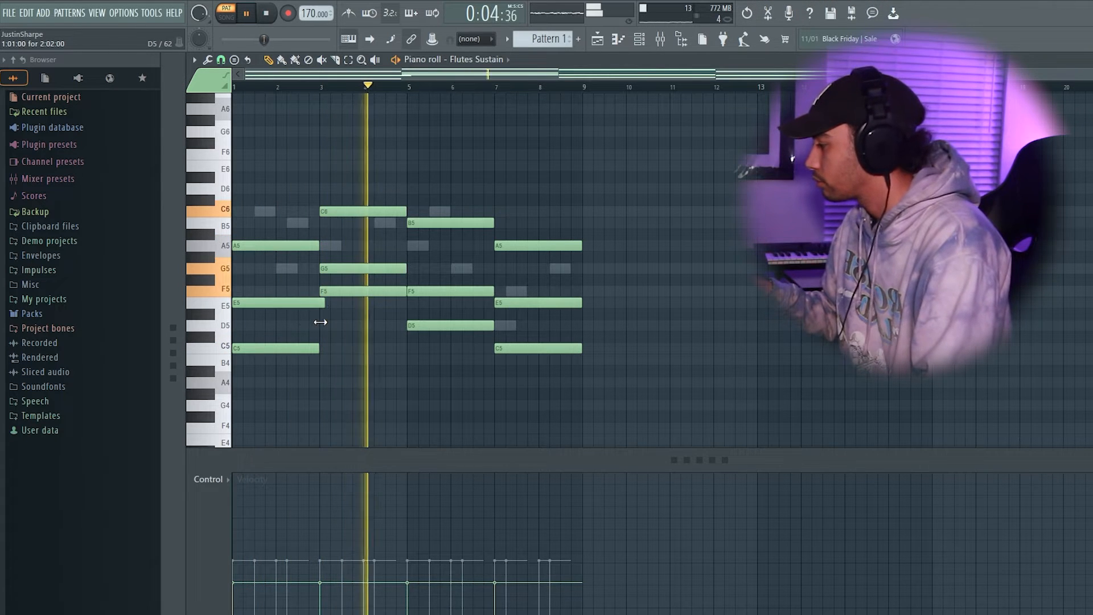
click(339, 324)
drag(341, 323, 319, 324)
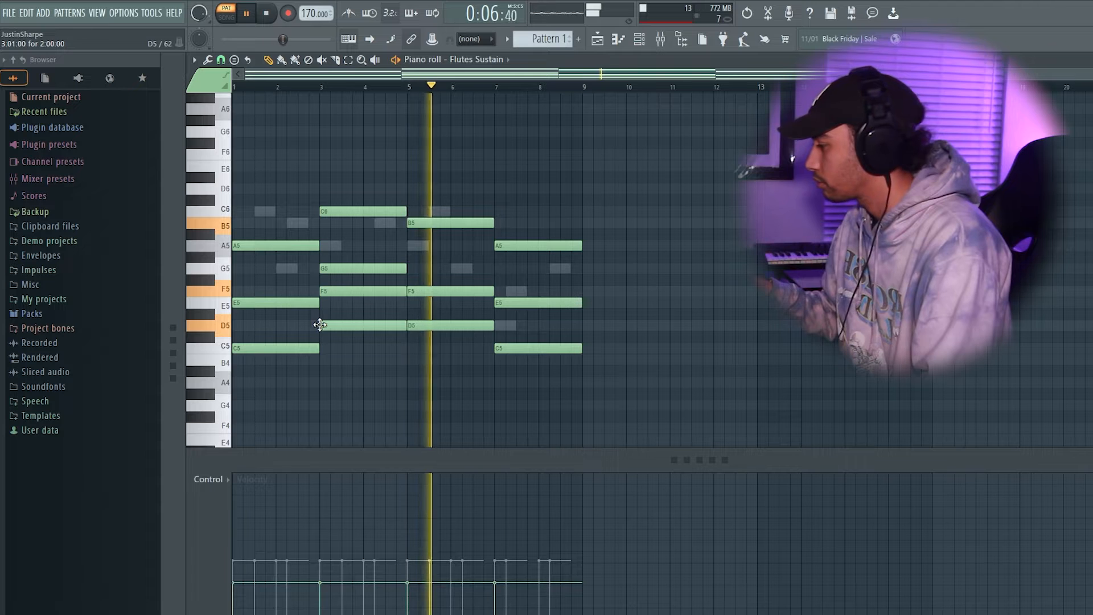
key(space)
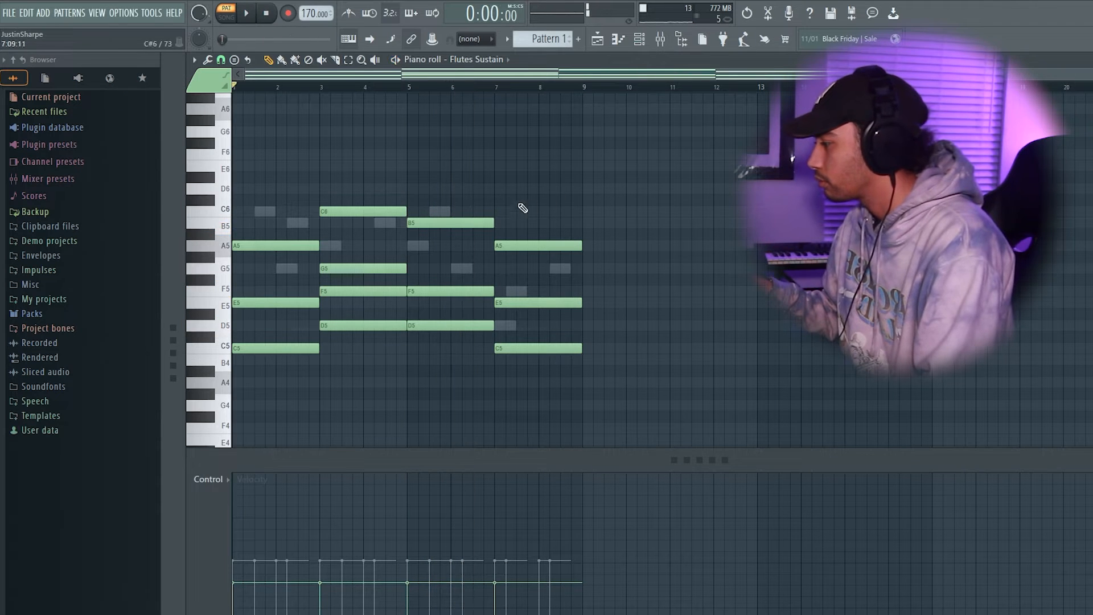
Add a two-bar C6 on top of the bar 7 chord and play the pattern.
click(494, 188)
drag(496, 193, 497, 214)
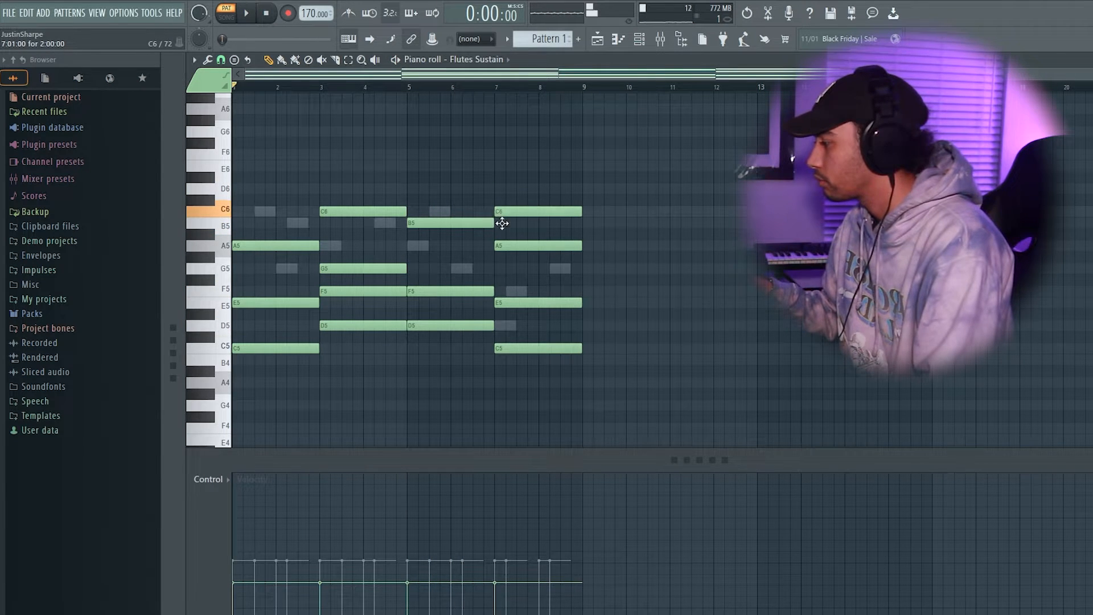
key(space)
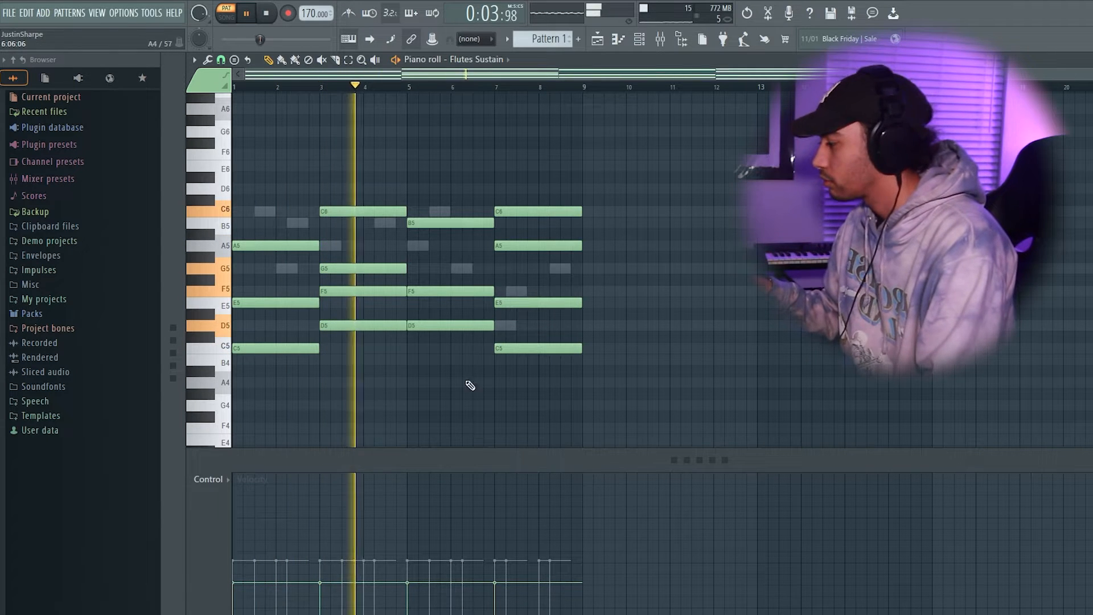
Lower the Flutes Sustain channel's volume in the Channel rack while the pattern plays, and stop playback.
click(639, 39)
drag(289, 289, 289, 305)
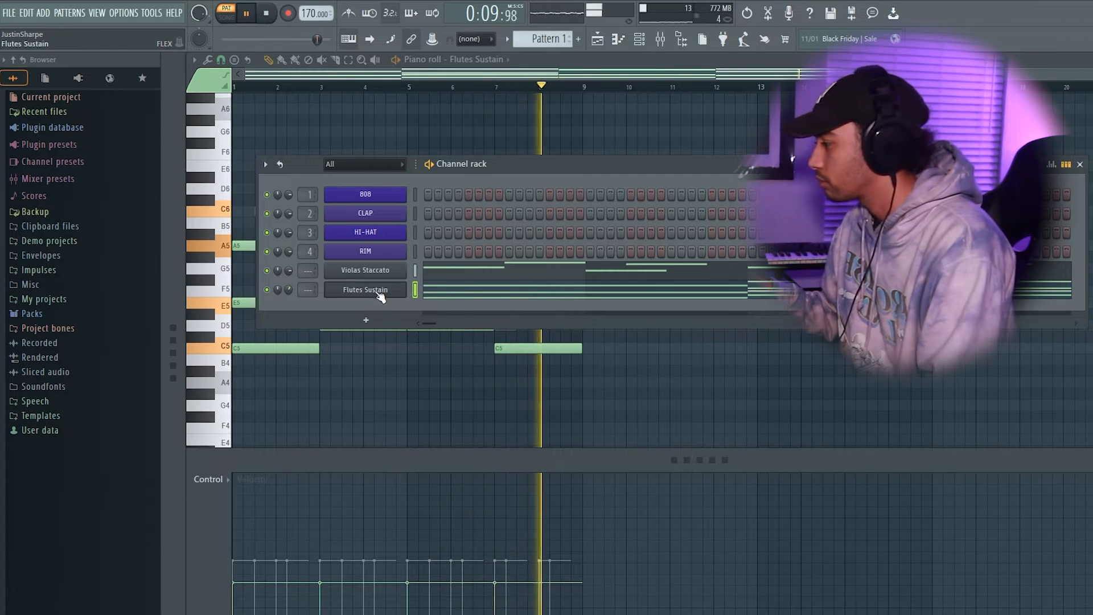
key(space)
Replace the Flutes Sustain preset with Steel MK I from the Essential Guitars pack in FLEX and play the pattern.
click(379, 289)
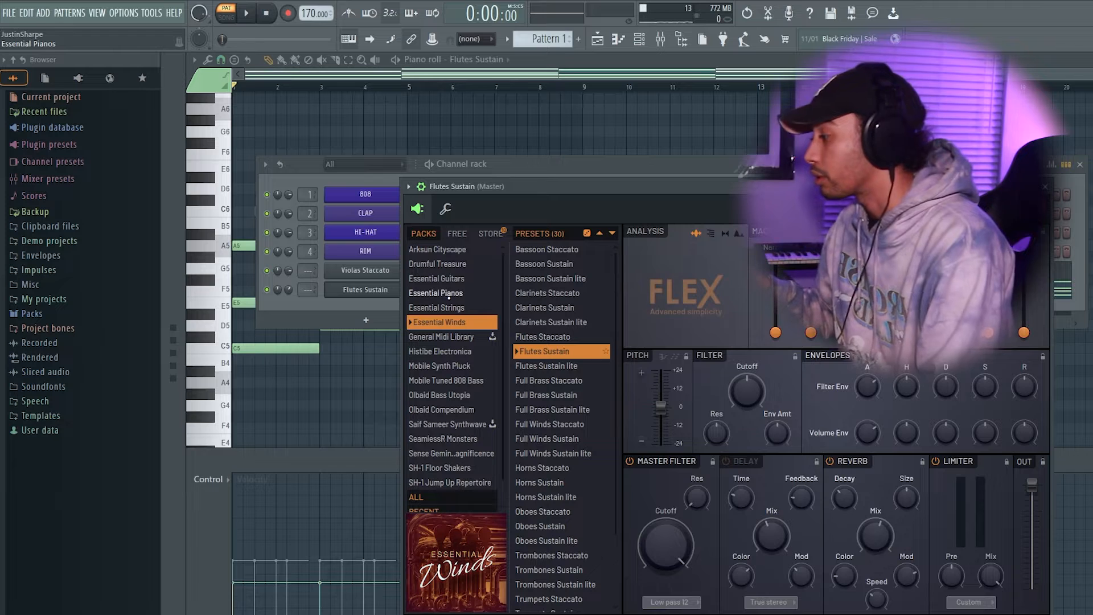
click(456, 279)
scroll(539, 370, down, 2)
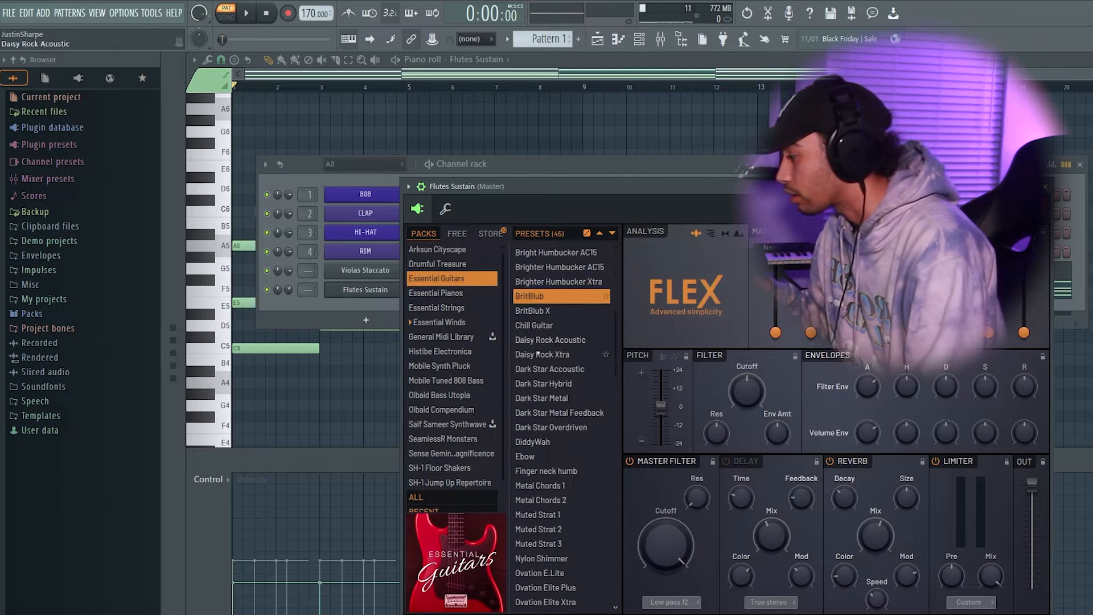
scroll(541, 399, down, 5)
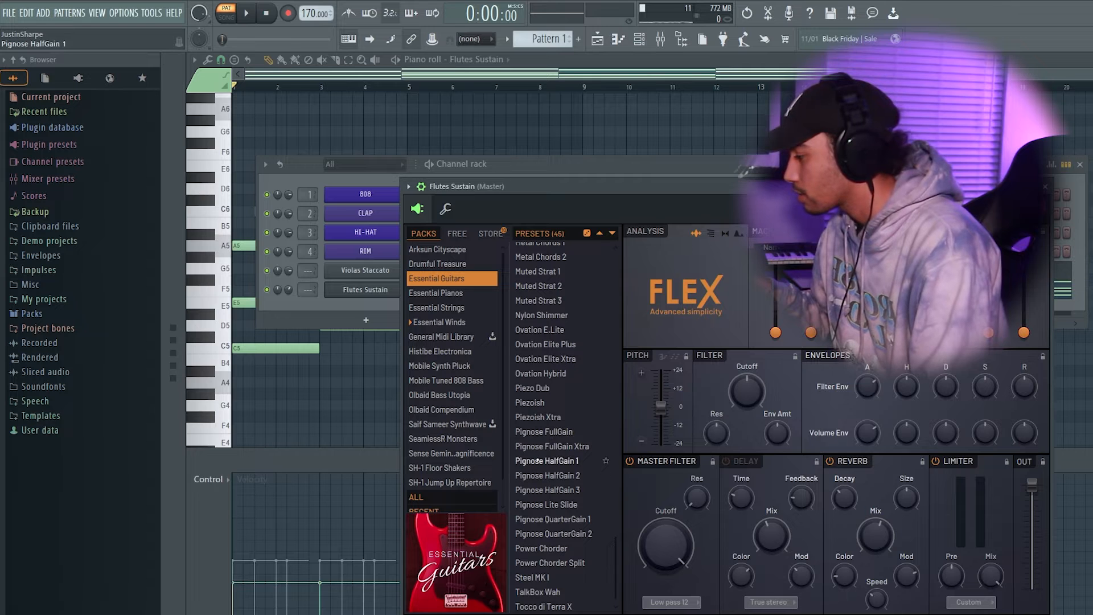
click(535, 576)
key(space)
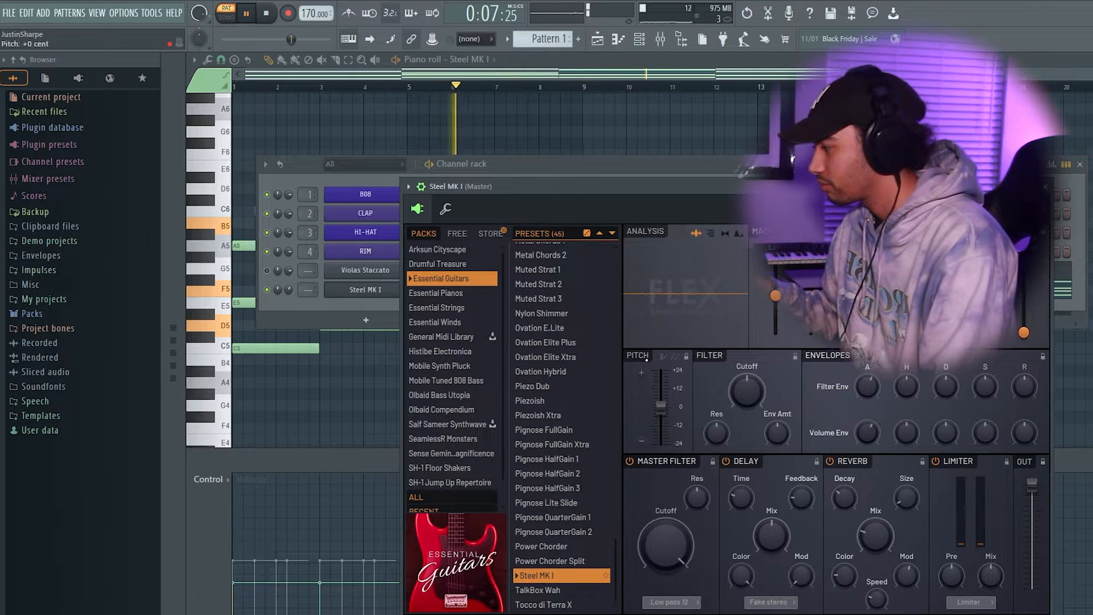
In Steel MK I's notes, shorten the bar 7 C6 to one bar, add a one-bar B5 in bar 8, and play from late in bar 6.
click(341, 308)
click(492, 292)
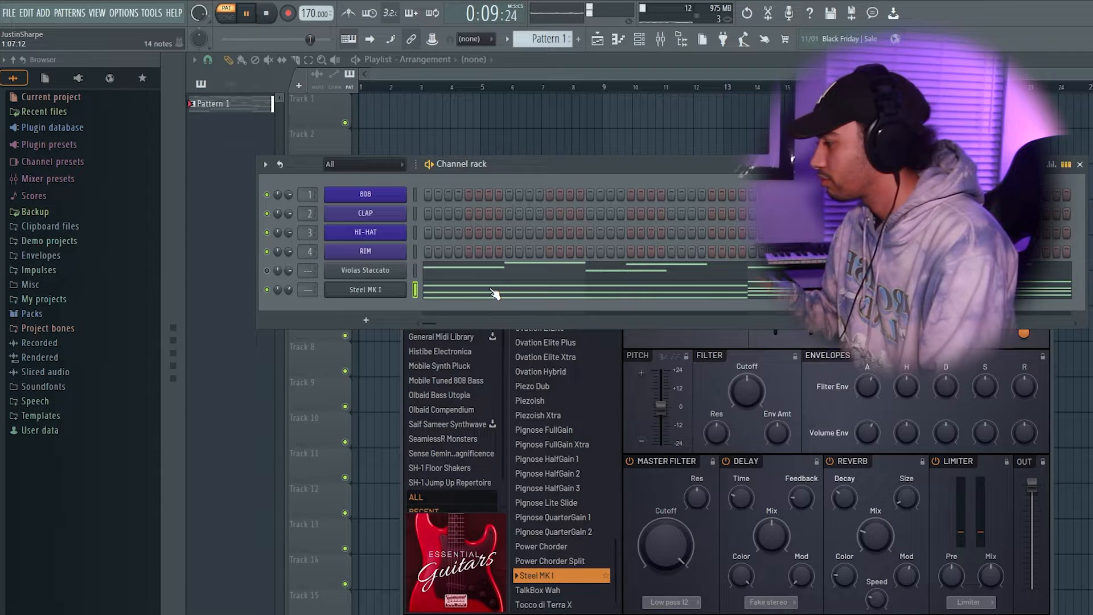
click(494, 293)
key(space)
click(545, 208)
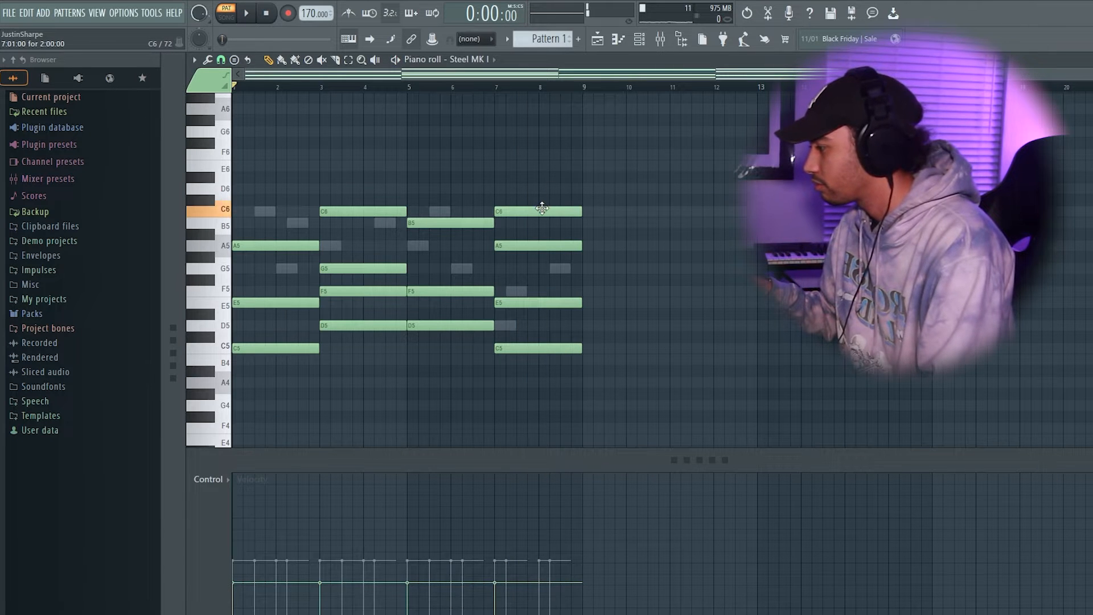
click(596, 222)
drag(597, 222, 580, 243)
key(space)
click(483, 86)
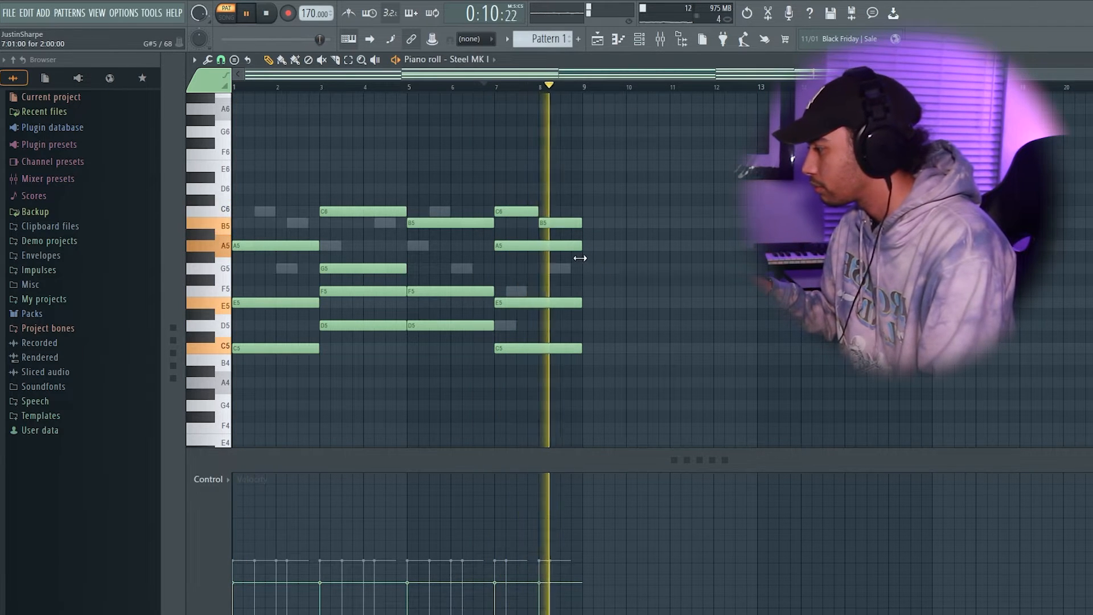
Shorten the bar 7 E5 to one bar, add a one-bar D5 in bar 8, and move that new note up to E5.
key(space)
click(570, 330)
right_click(586, 330)
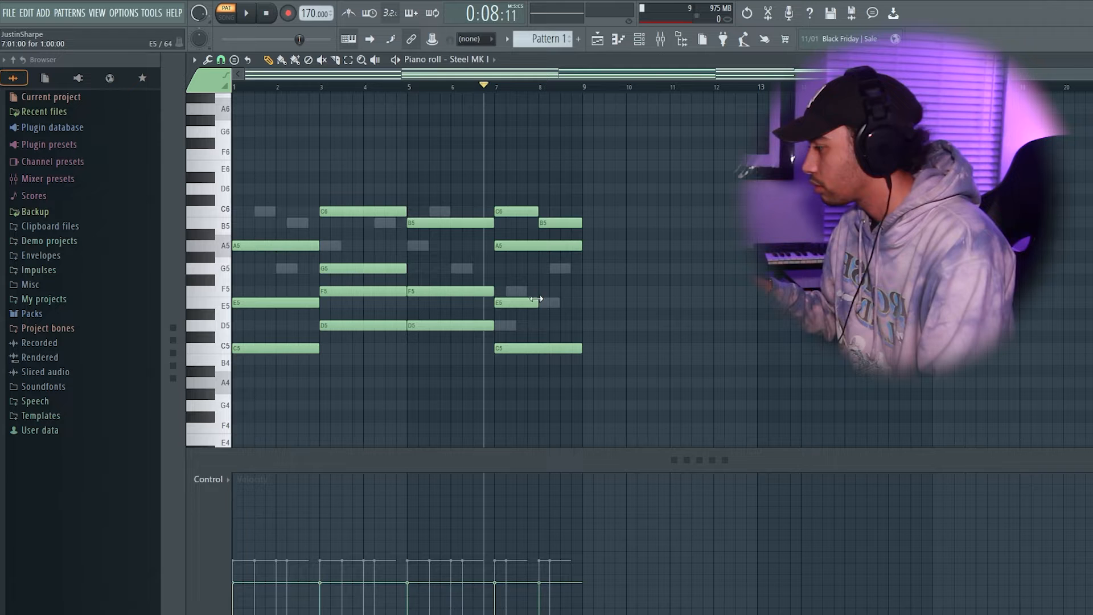
drag(548, 293, 537, 329)
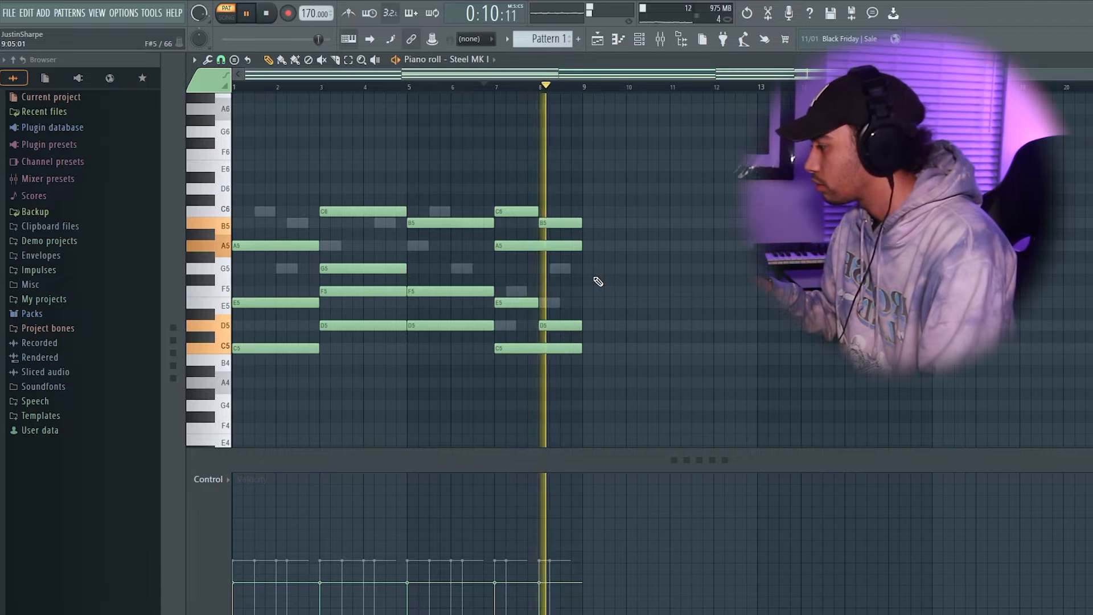
drag(556, 320, 557, 294)
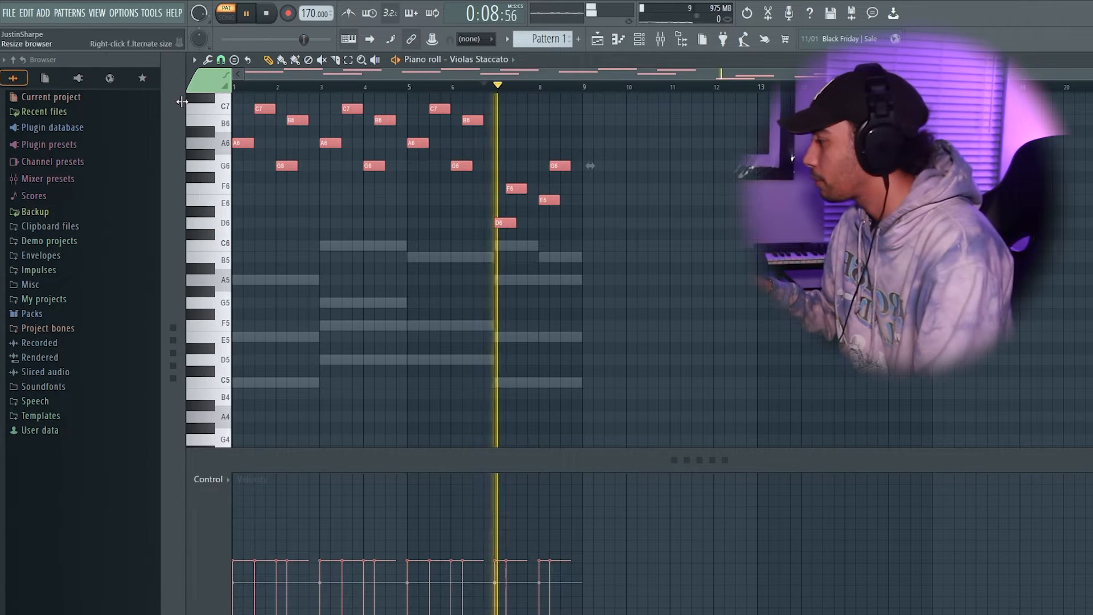
Stop playback, unmute the Violas Staccato channel in the Channel rack, and play the pattern.
key(space)
click(639, 39)
click(266, 270)
key(space)
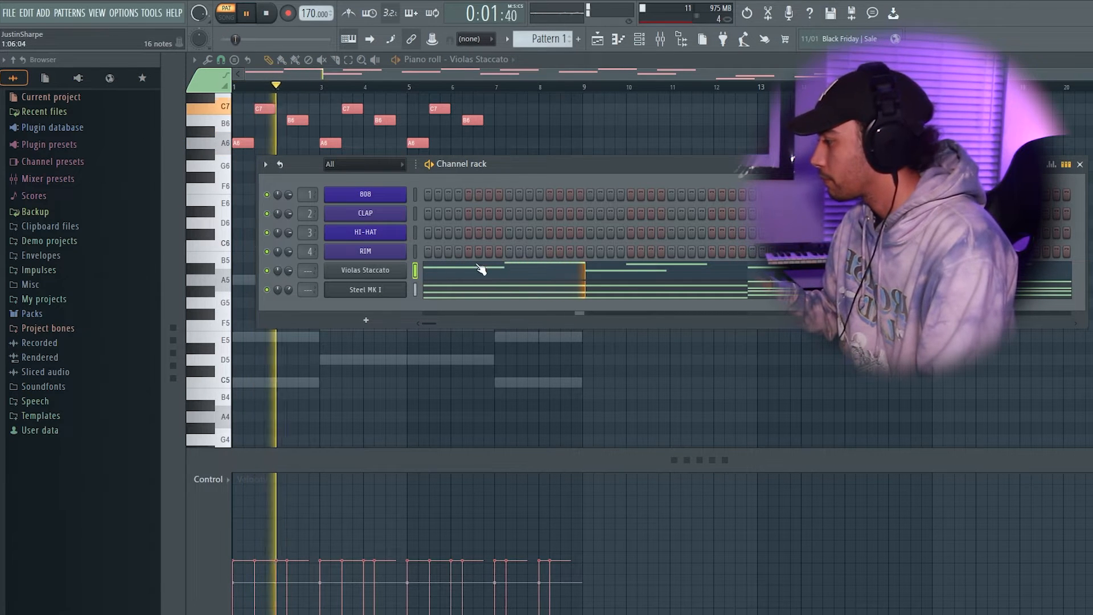
Audition Cellos Staccato in place of the Violas Staccato preset, and settle on Bass Staccato from the Essential Strings pack.
click(378, 270)
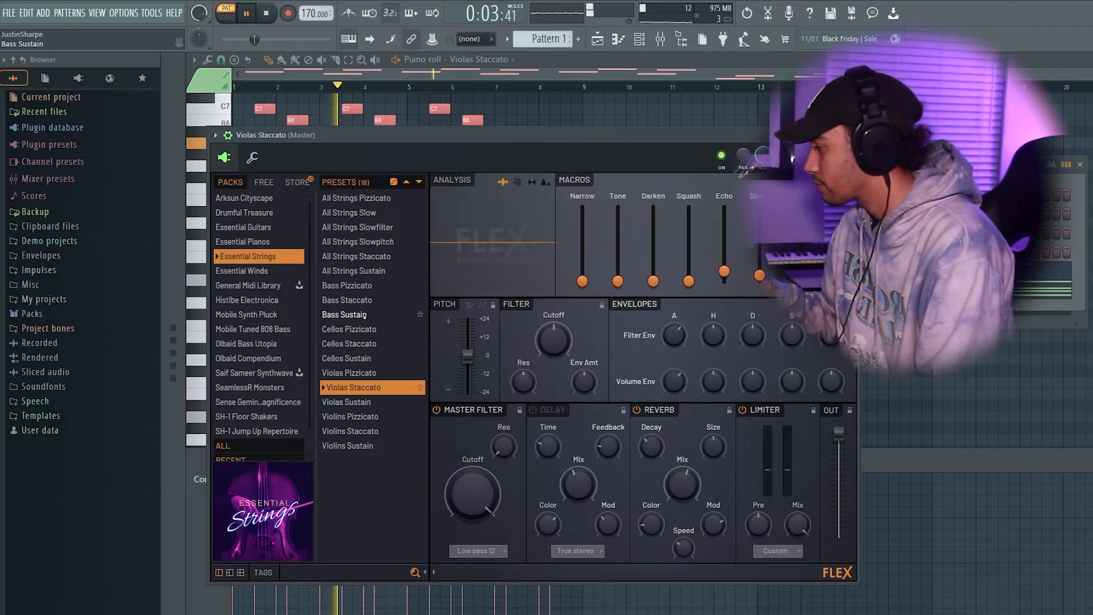
click(367, 343)
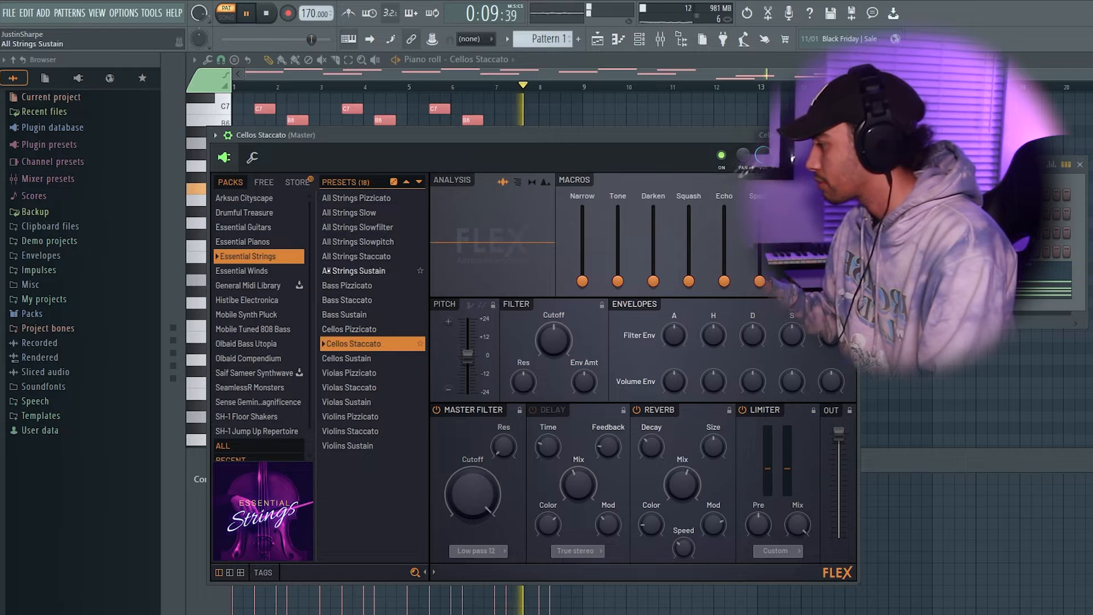
click(363, 299)
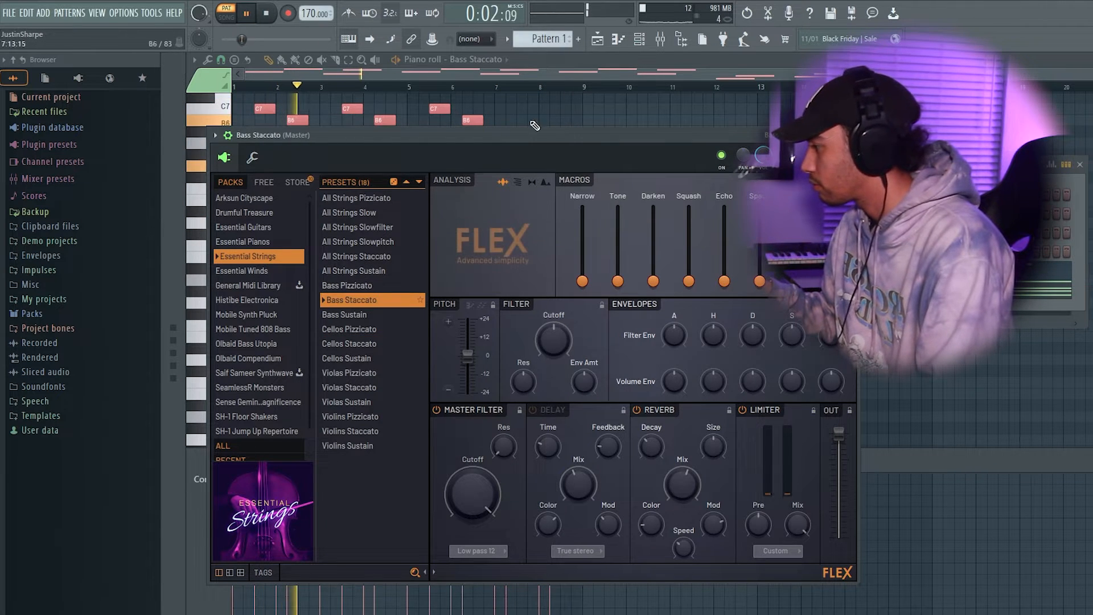
Transpose all Bass Staccato melody notes down one octave, and switch the piano roll to the Steel MK I chords.
click(546, 115)
key(ctrl+Down)
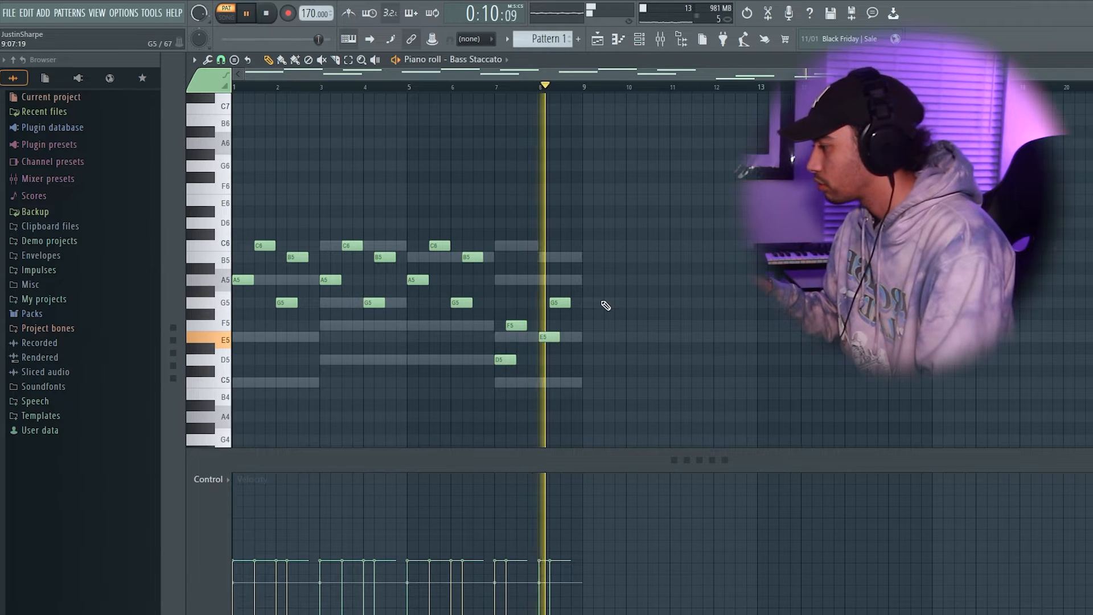
double_click(567, 258)
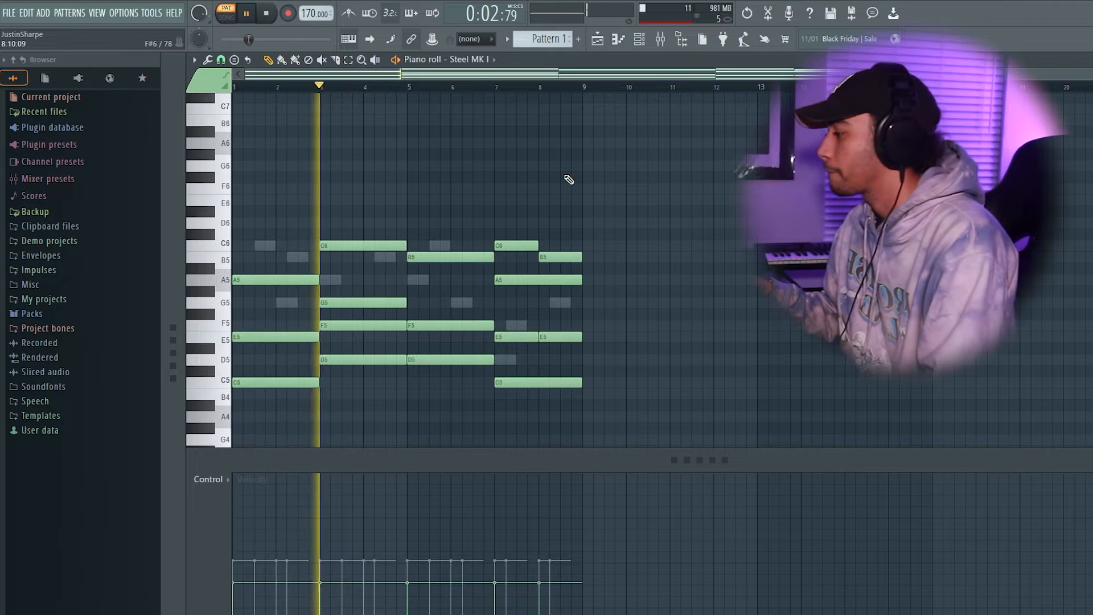
Add a third FLEX channel in the Channel rack for a Flutes Sustain melody.
click(639, 39)
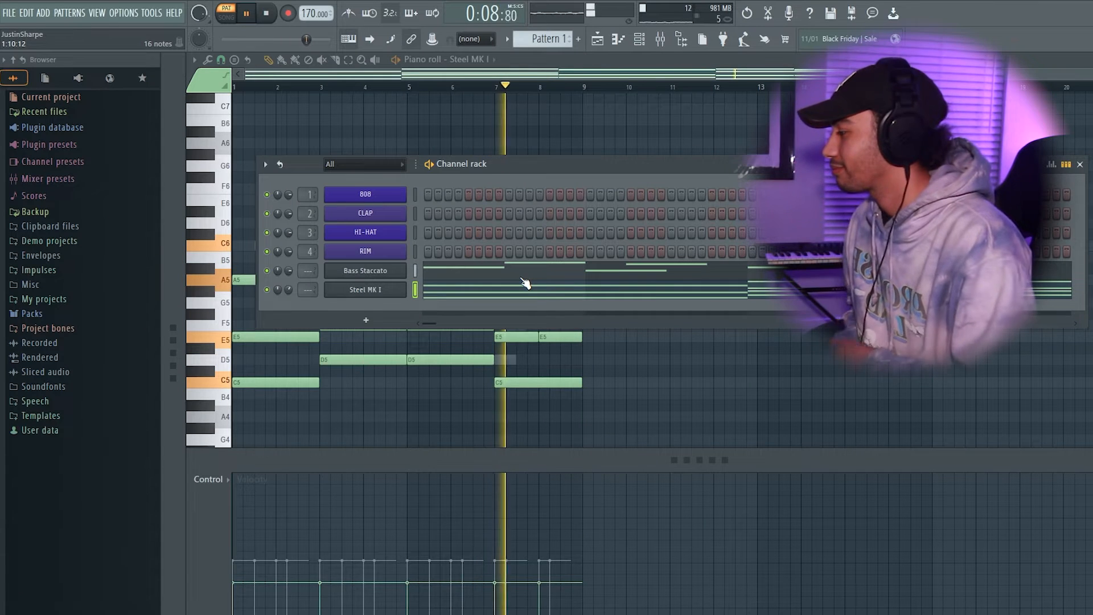
key(F6)
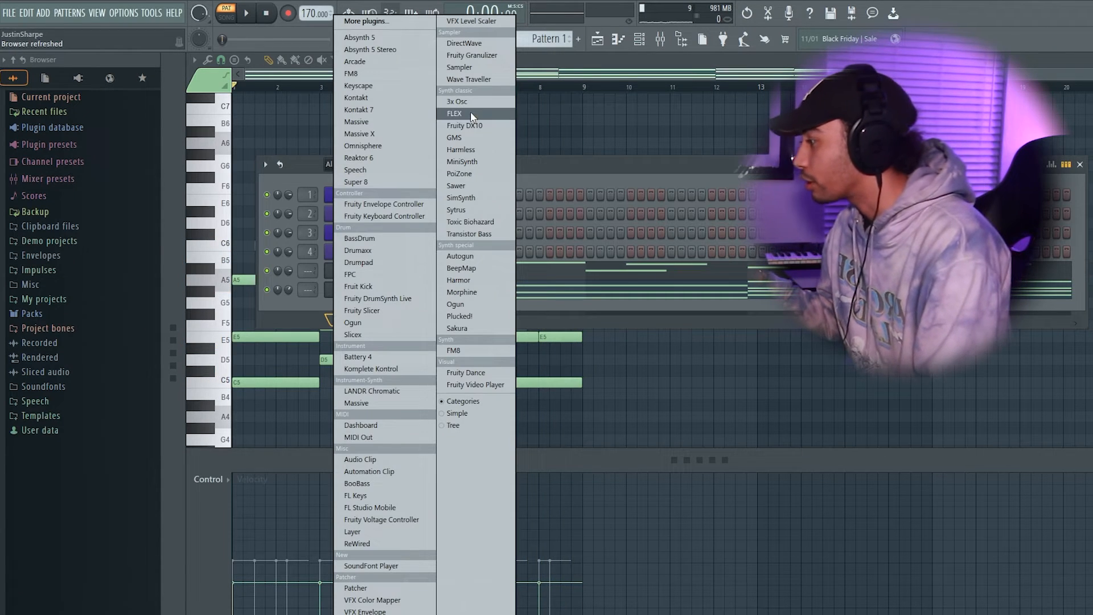
click(470, 113)
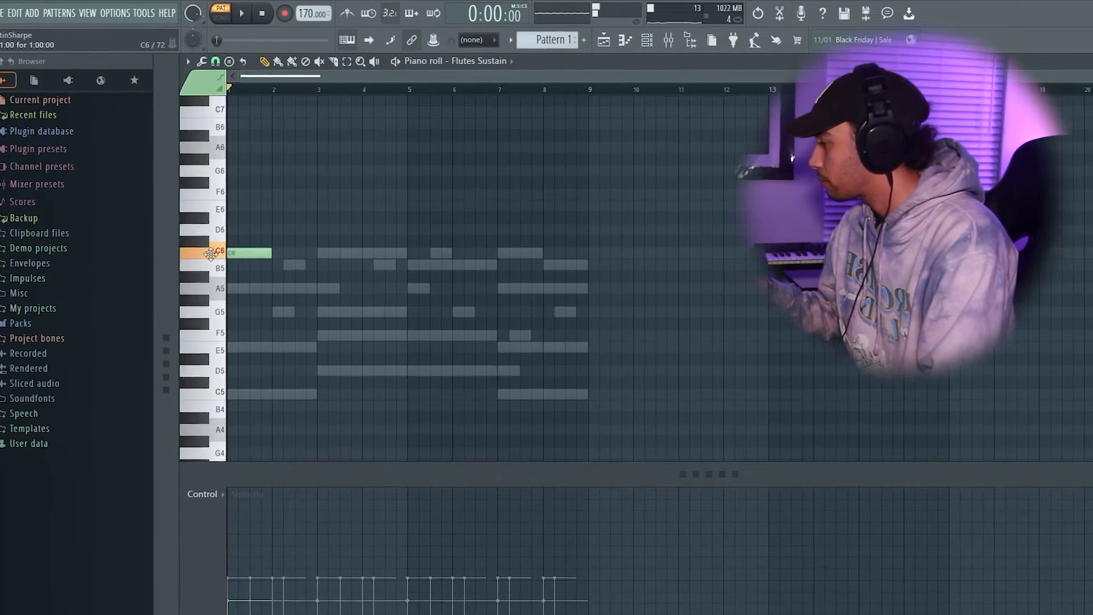
Lengthen the opening Flutes Sustain C6 to one and a half bars and continue the melody with E6, G6, F6 and D6 notes.
key(space)
drag(270, 252, 296, 254)
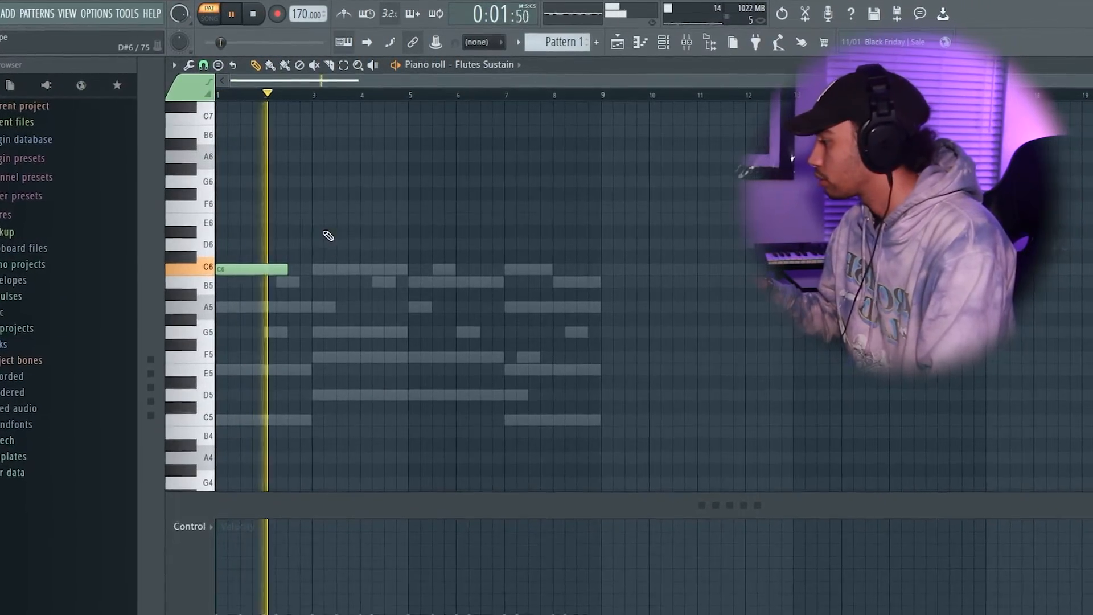
key(space)
click(313, 222)
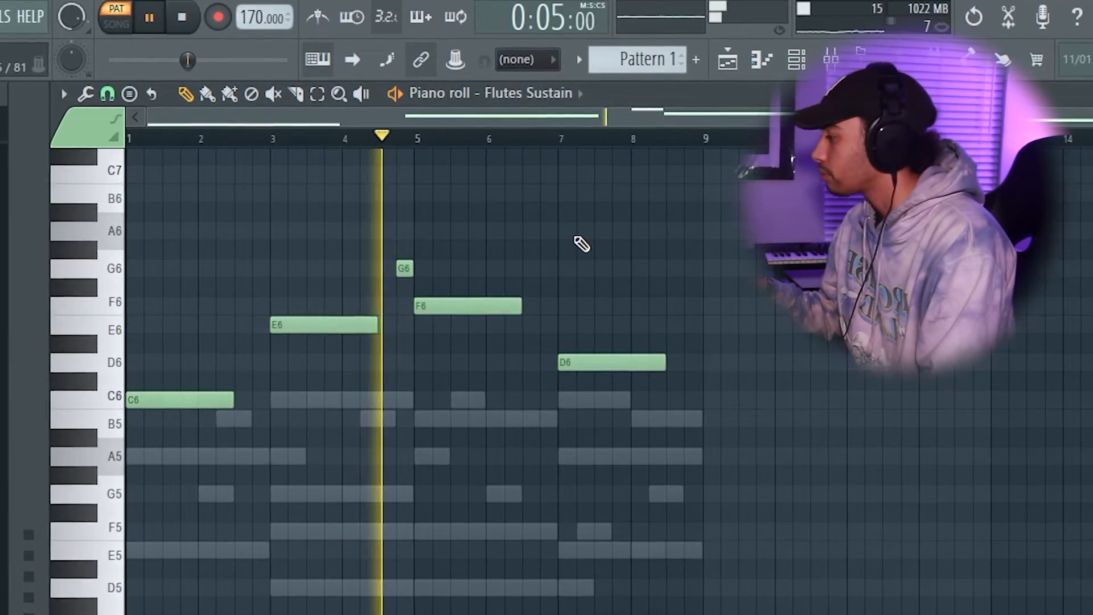
Finish the flute melody with half-bar F6 and E6 notes in bar 8.
drag(518, 314, 526, 315)
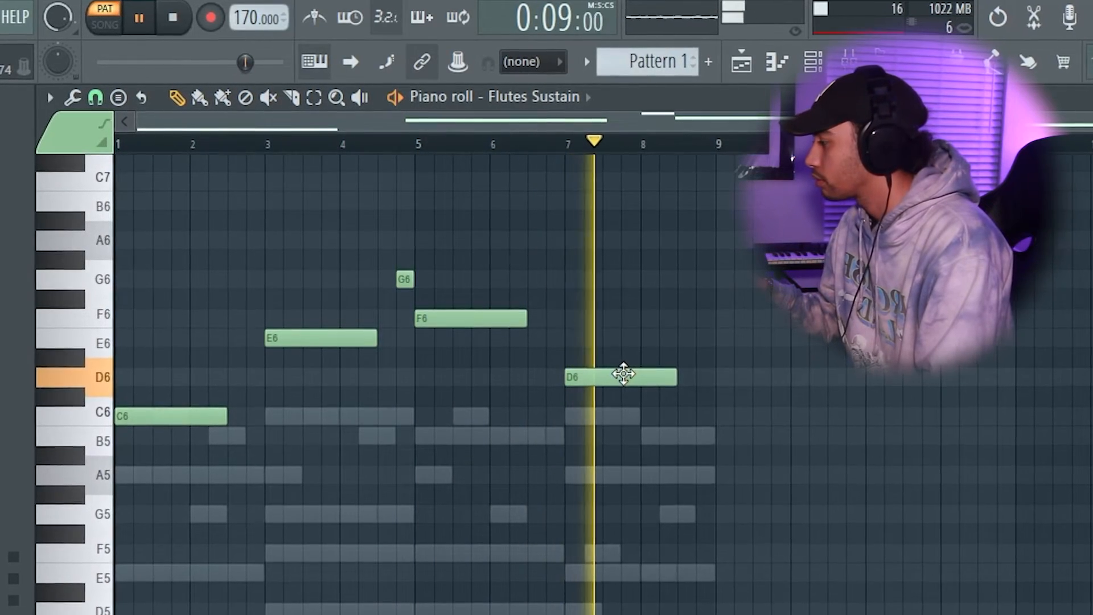
key(space)
click(659, 341)
drag(659, 342, 642, 342)
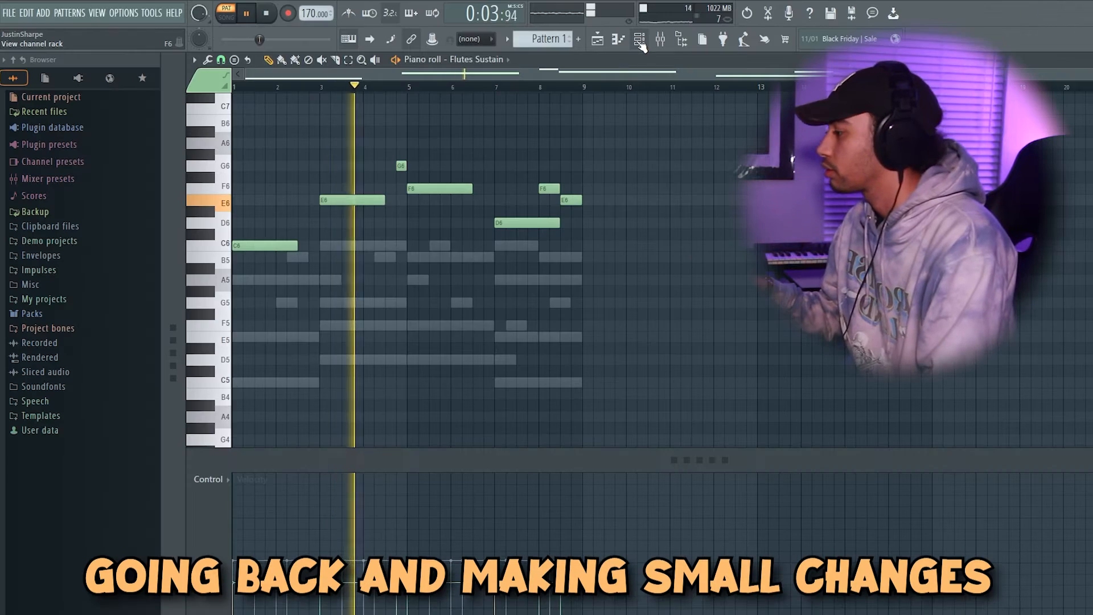
Open the Bass Staccato channel's notes and transpose the whole melody down another octave.
key(F6)
click(366, 273)
key(F6)
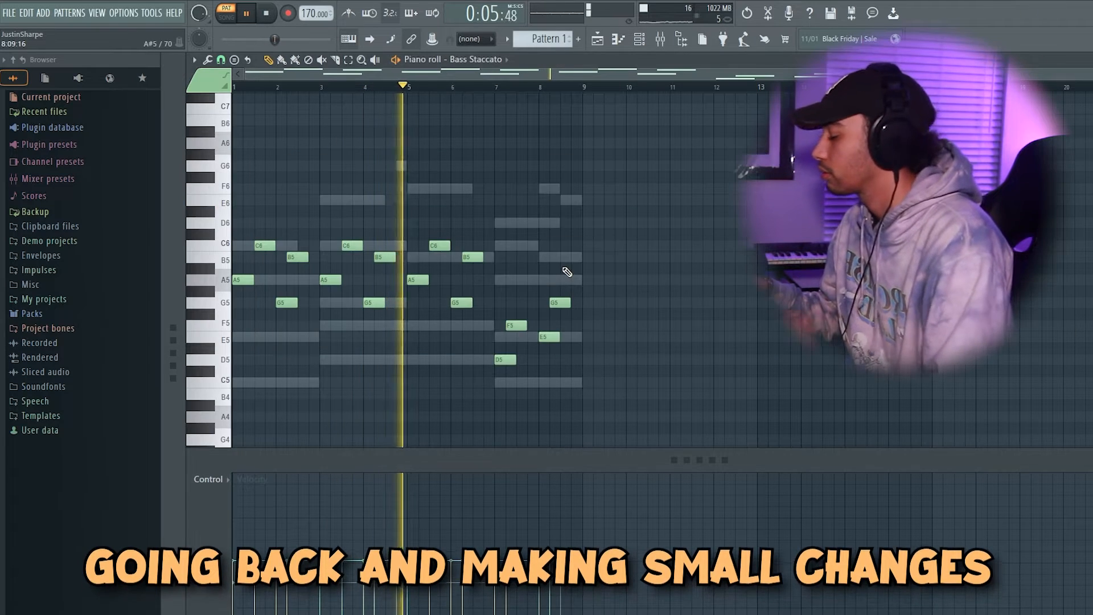
key(ctrl+Down)
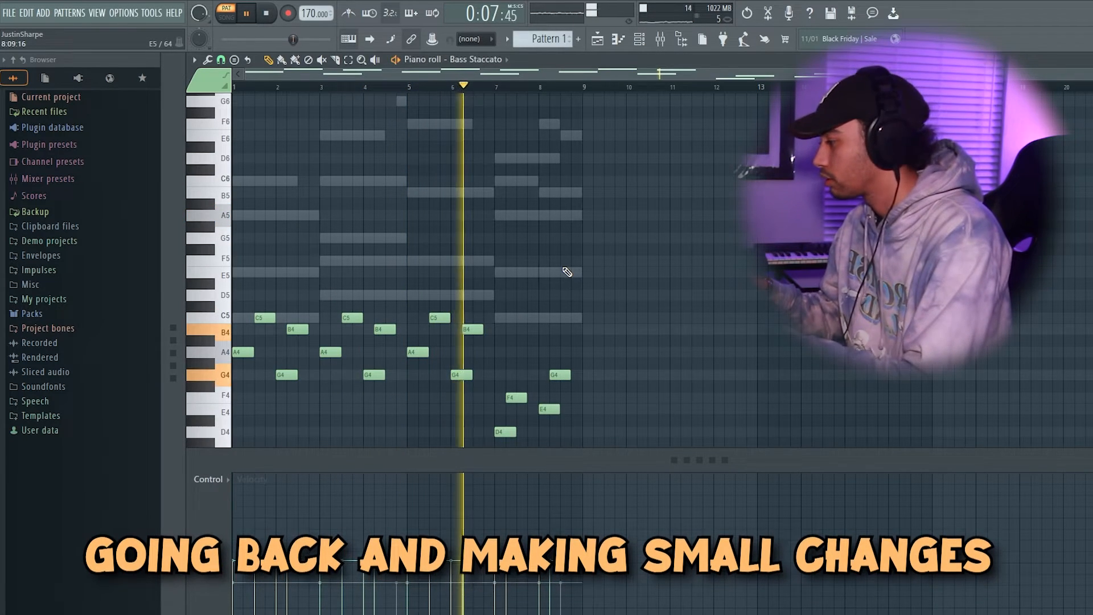
scroll(602, 275, down, 1)
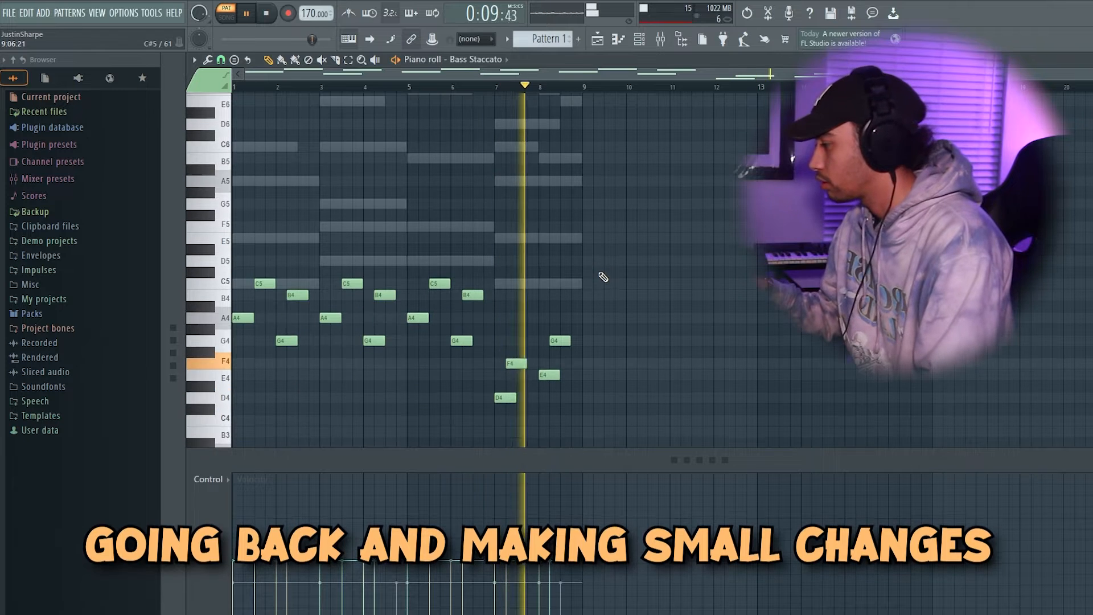
Route Bass Staccato, Steel MK I and Flutes Sustain to mixer inserts 10, 11 and 12, and play the pattern with the mixer open.
click(640, 39)
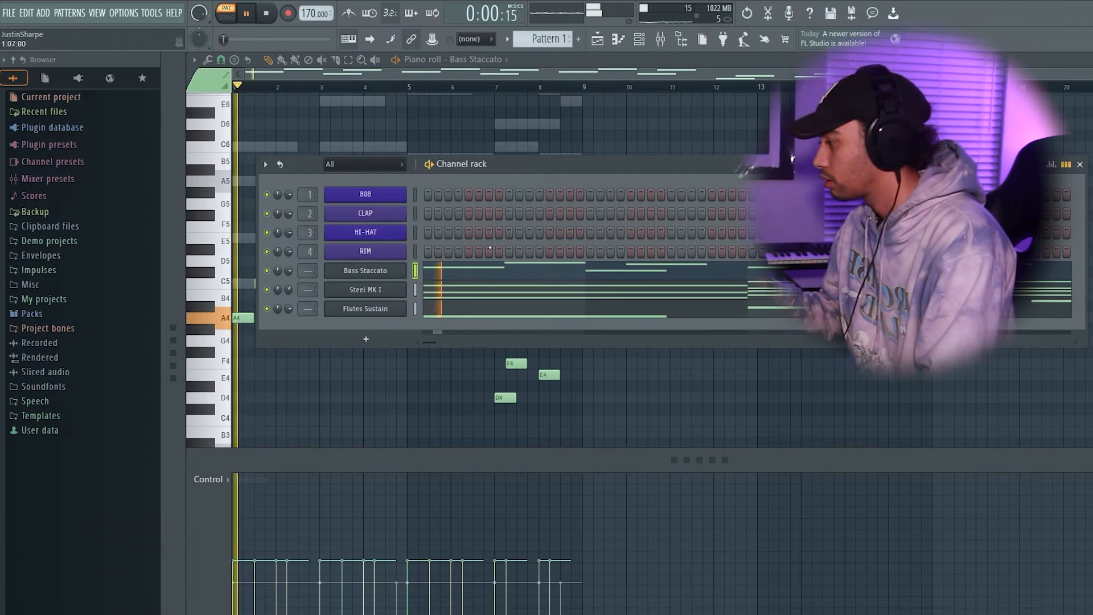
key(space)
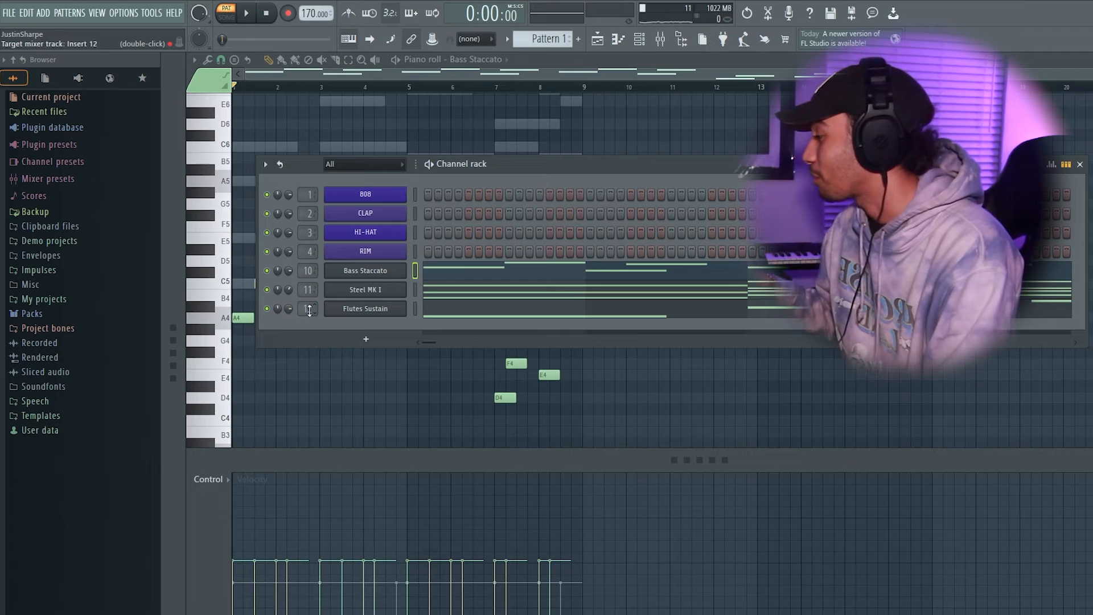
click(677, 40)
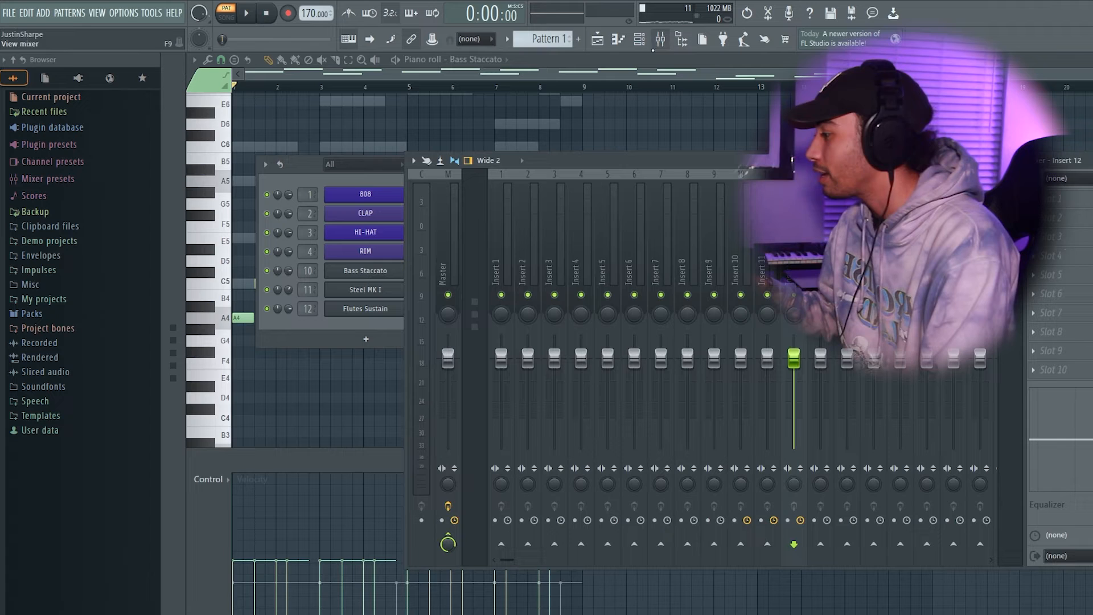
key(space)
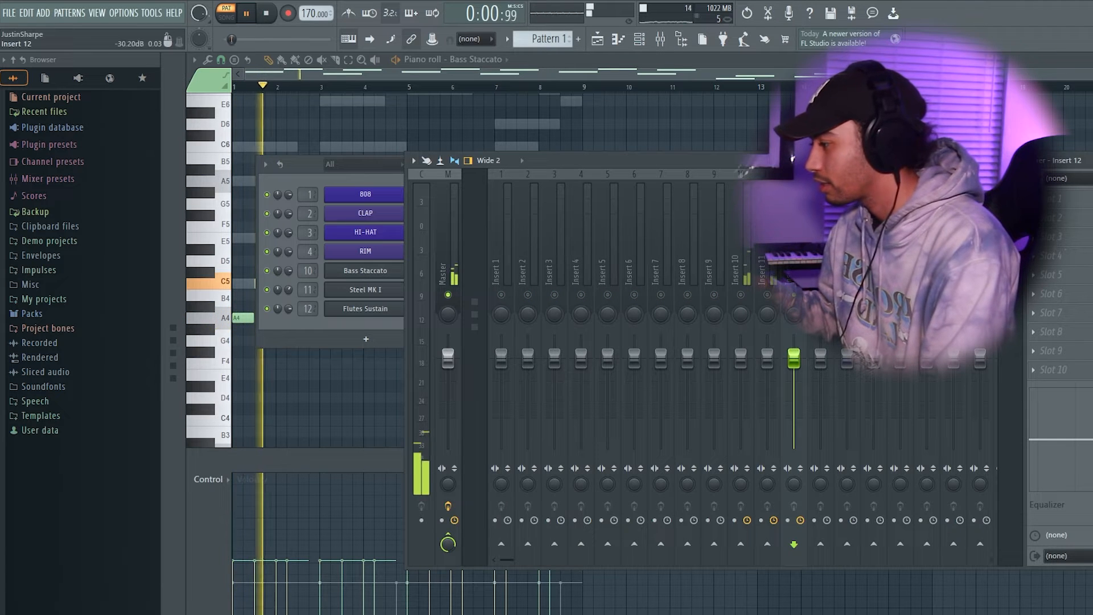
Load Fruity Parametric EQ 2 on Insert 12 and roll off the highs with a steep low-pass on band 7.
click(1061, 201)
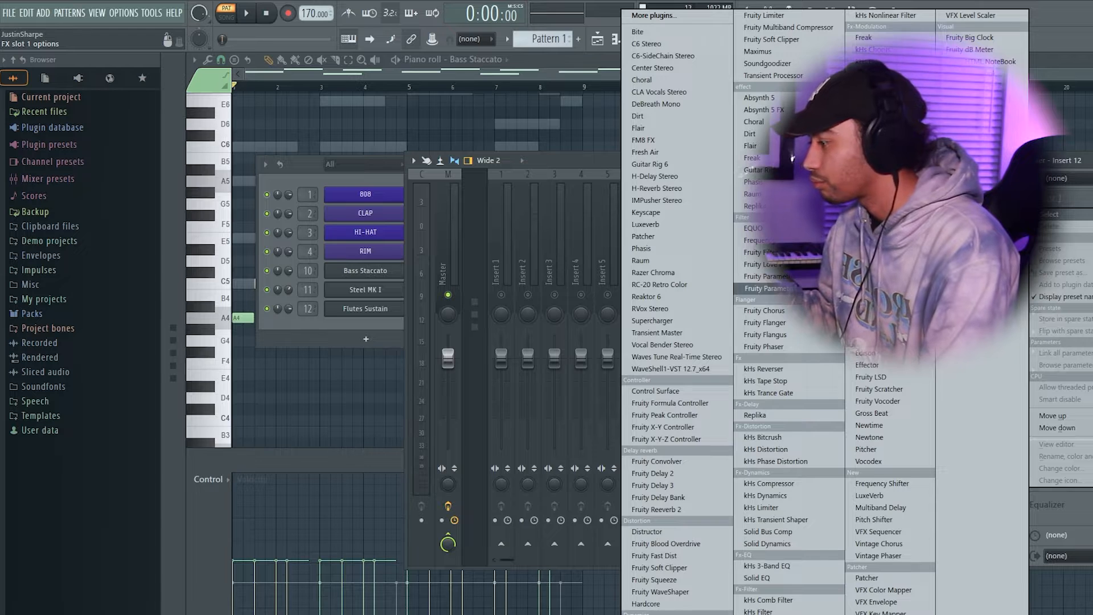
click(766, 288)
drag(659, 168, 660, 197)
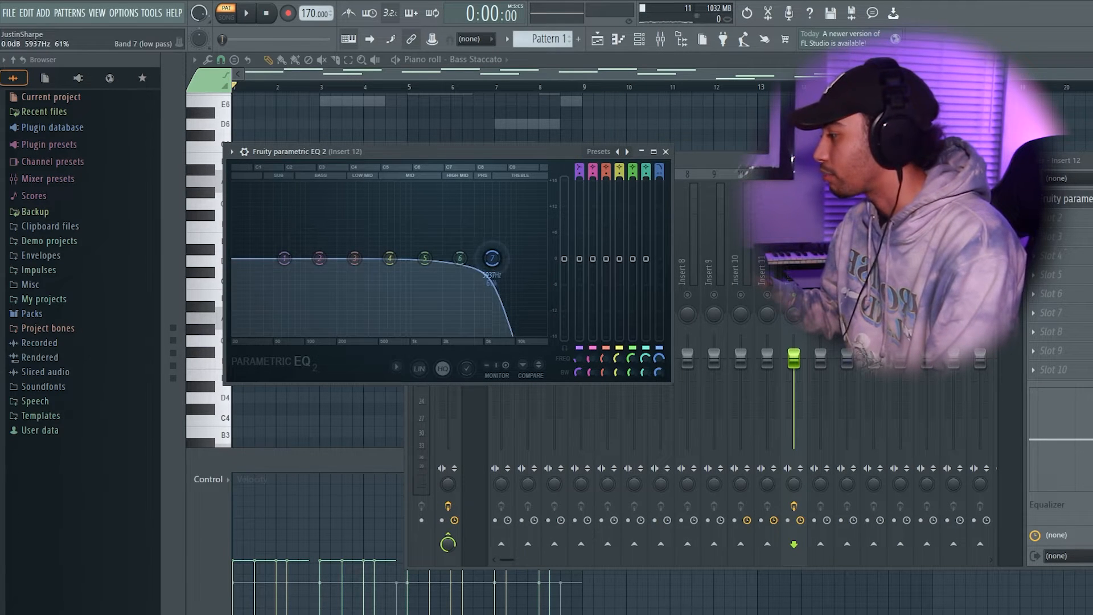
key(space)
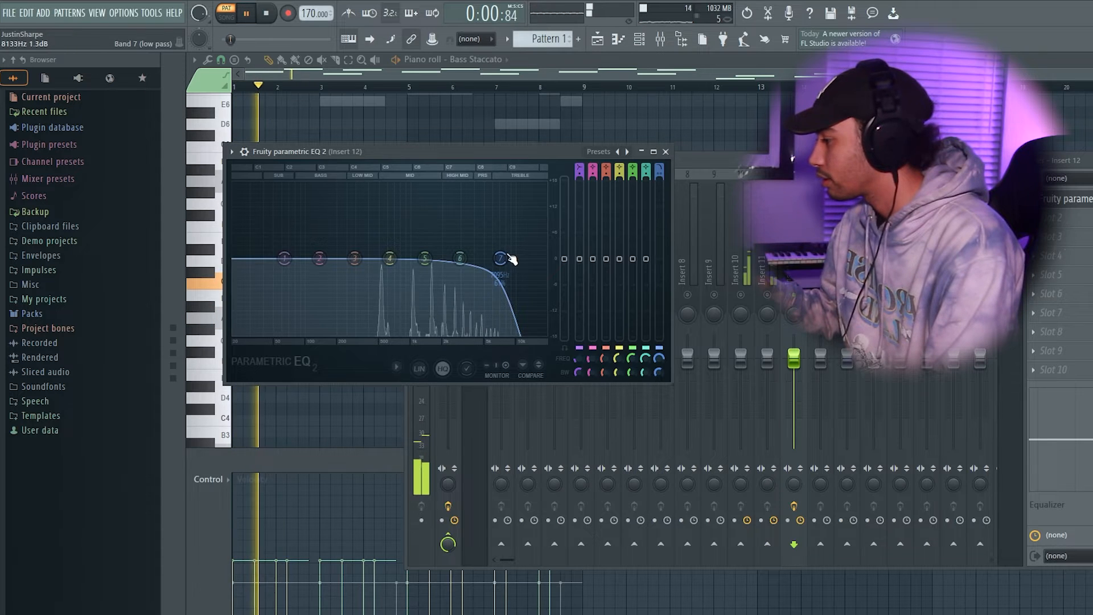
click(699, 118)
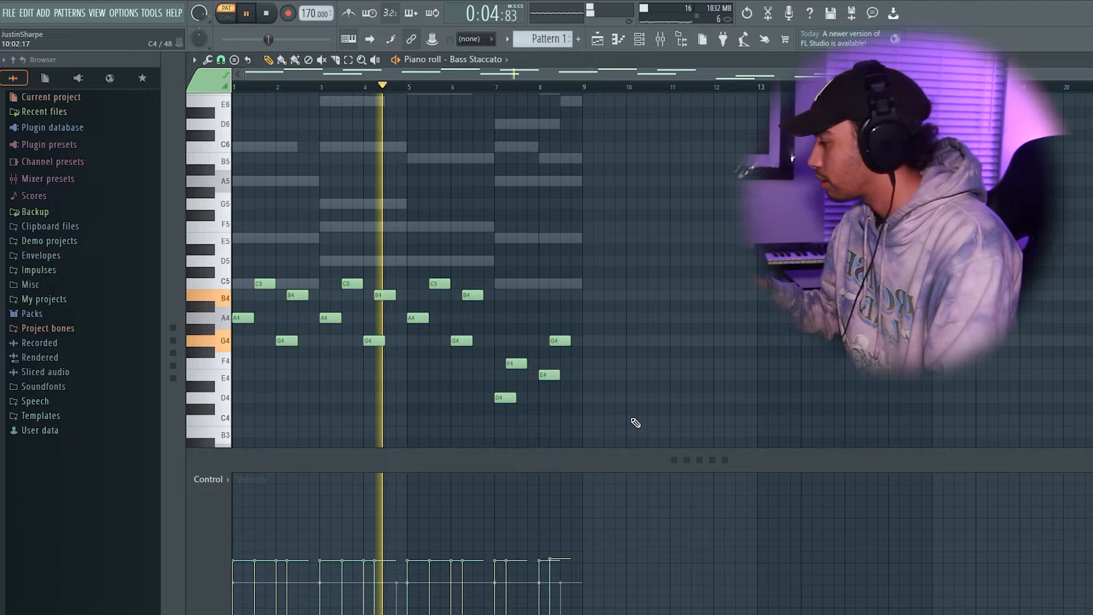
Raise the velocity of all Bass Staccato notes slightly and replay the pattern.
key(ctrl+a)
scroll(631, 261, up, 2)
key(space)
key(space)
Open Steel MK I's notes in the piano roll, bring up the mixer, and replay the pattern.
click(647, 38)
key(space)
click(472, 297)
click(659, 41)
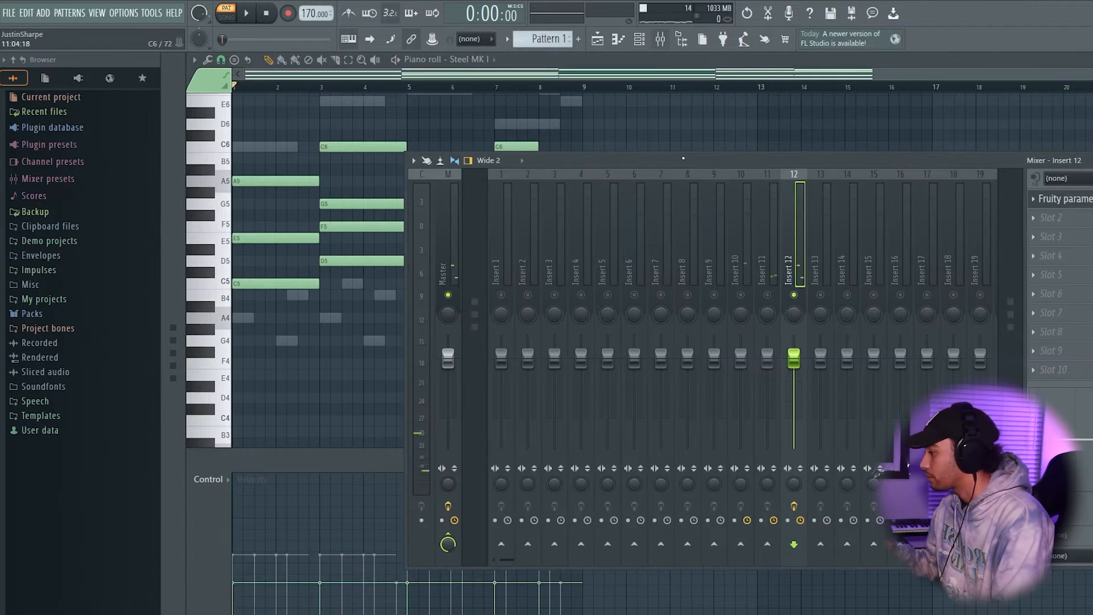
key(space)
key(space)
key(space)
Load Fruity Parametric EQ 2 on Insert 10 and set band 1 to a steep high-pass at 198 Hz.
click(743, 254)
click(1050, 198)
mouse_move(1050, 214)
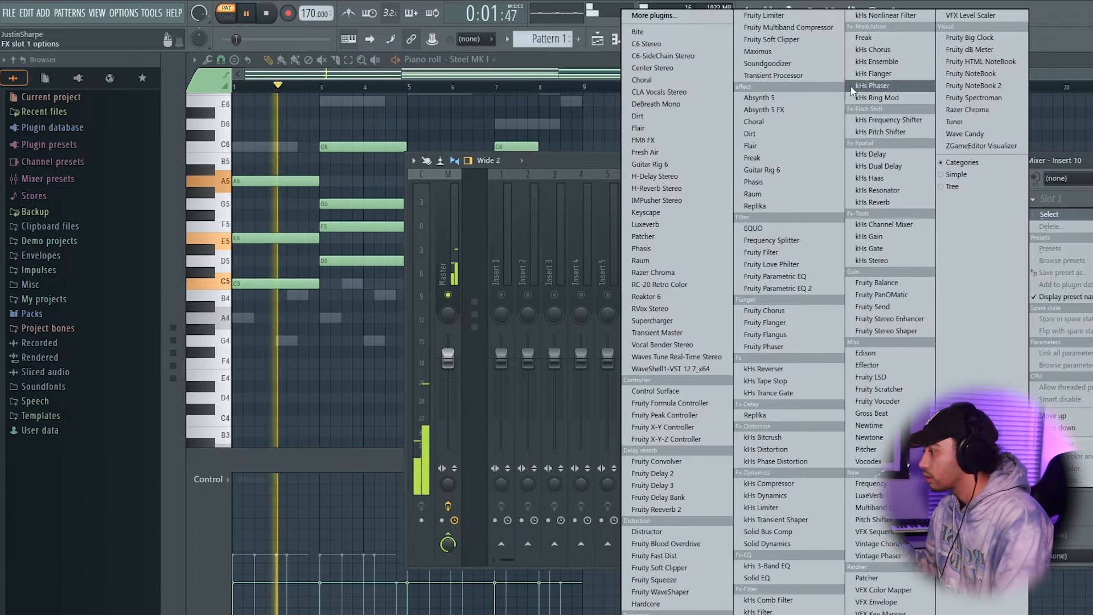
click(775, 289)
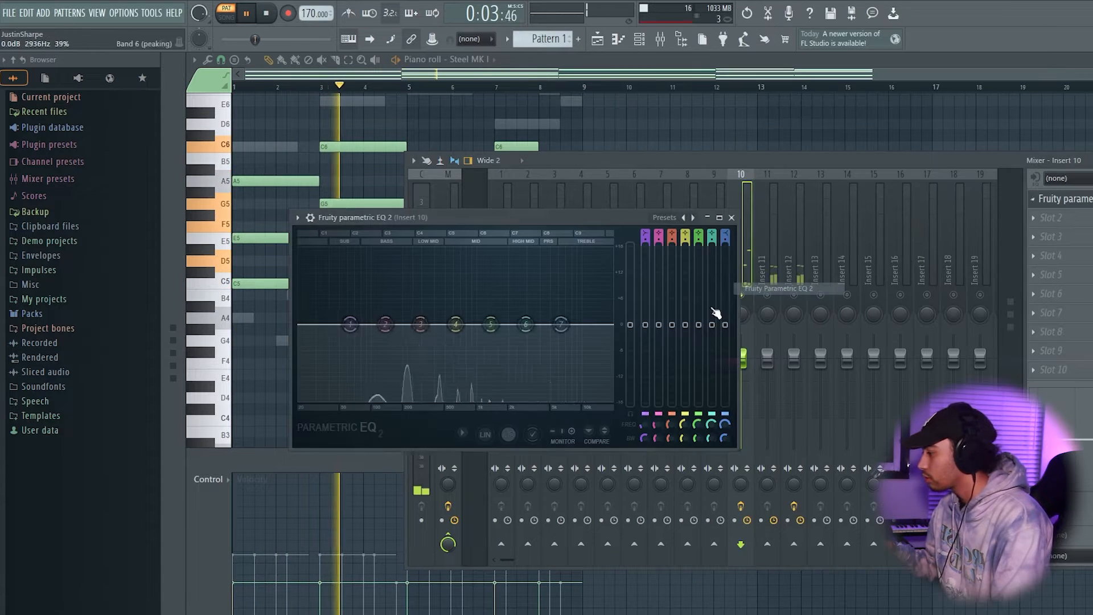
key(space)
scroll(648, 237, down, 3)
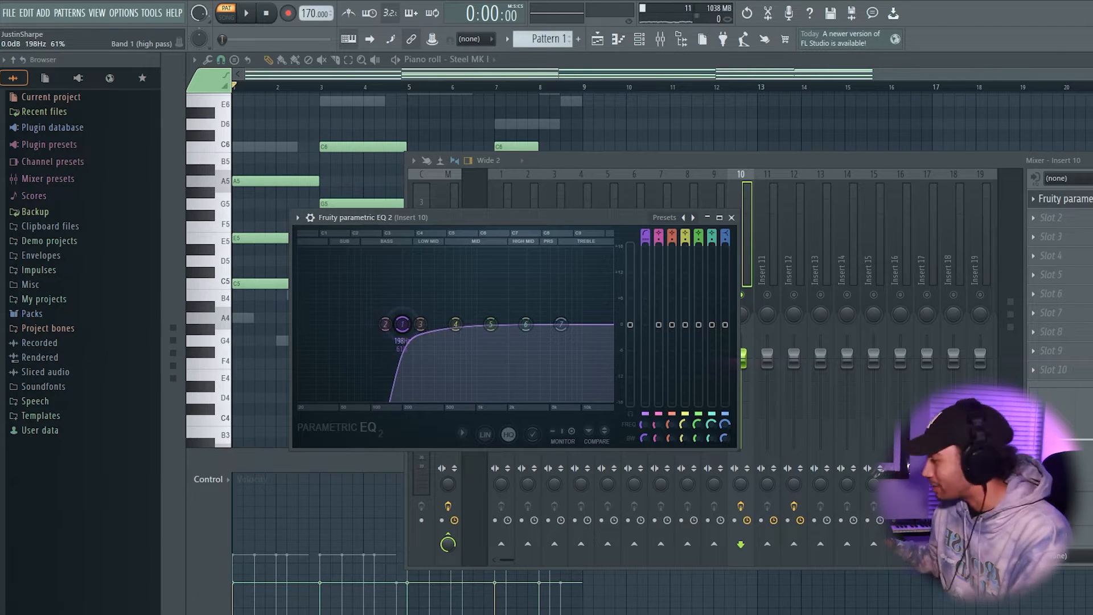
Push the band 1 high-pass cutoff higher during playback and raise Insert 10's fader.
key(space)
drag(410, 323, 423, 324)
click(747, 256)
drag(742, 359, 741, 347)
Load Fruity Reeverb 2 in Insert 10's second slot and adjust its dry level, wet level and decay during playback.
click(1050, 217)
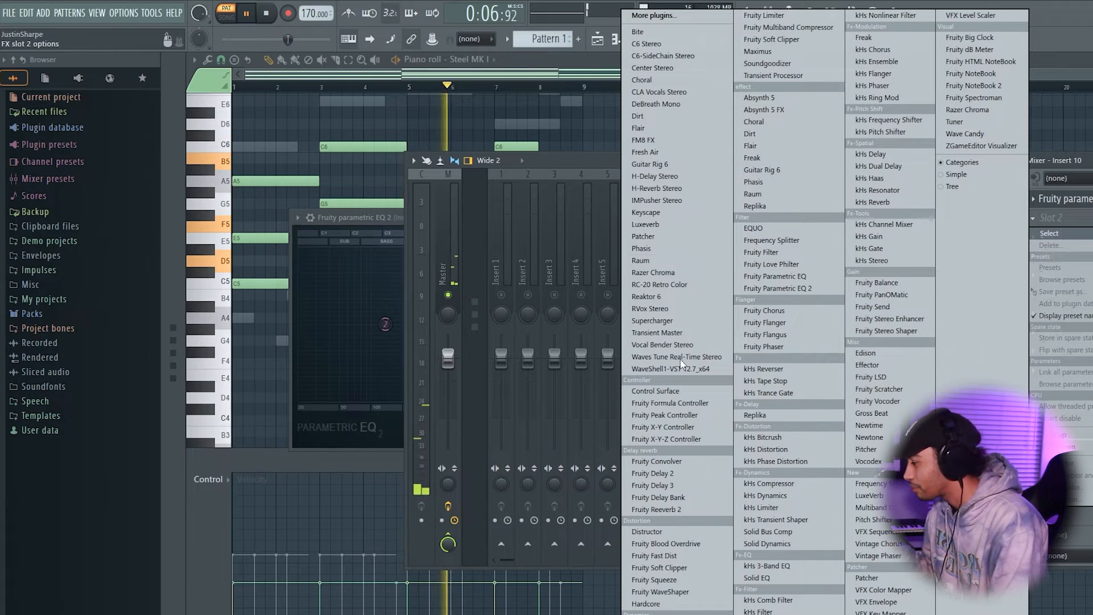
click(678, 508)
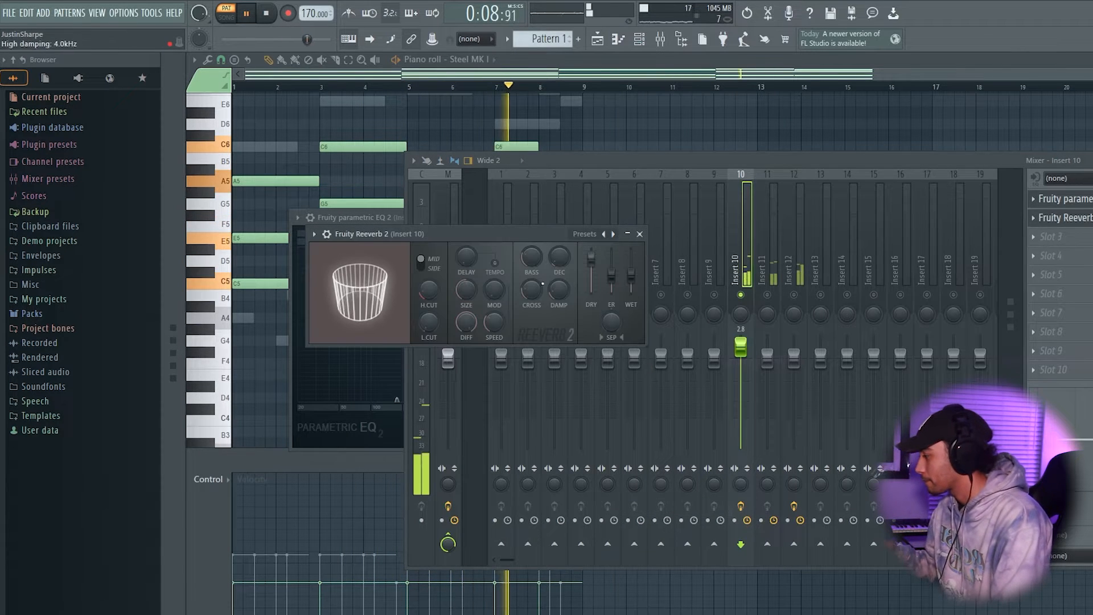
drag(591, 258, 633, 271)
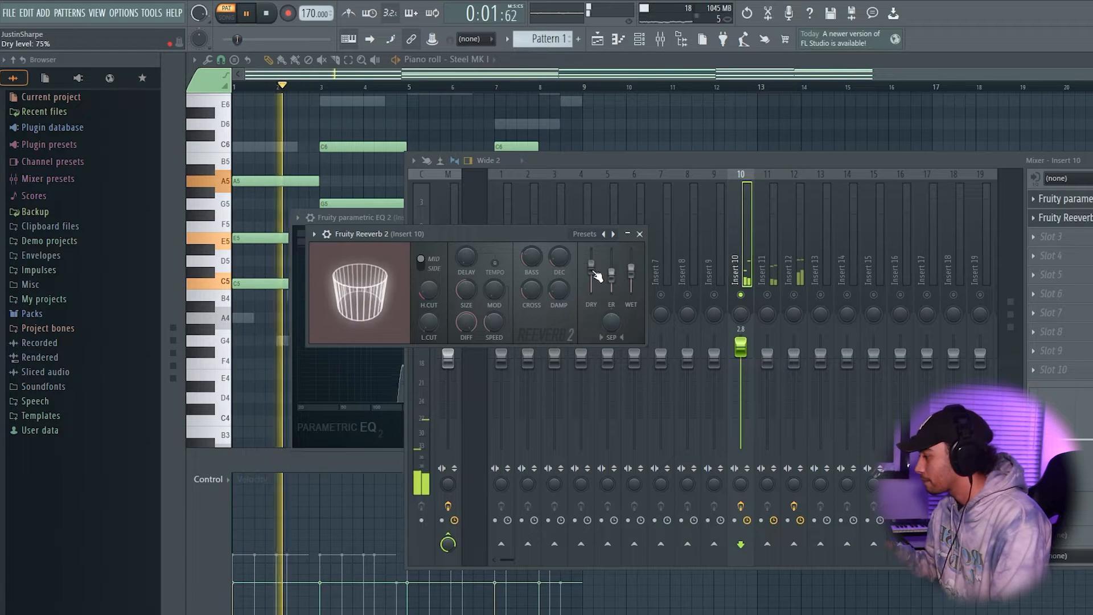
drag(559, 258, 559, 251)
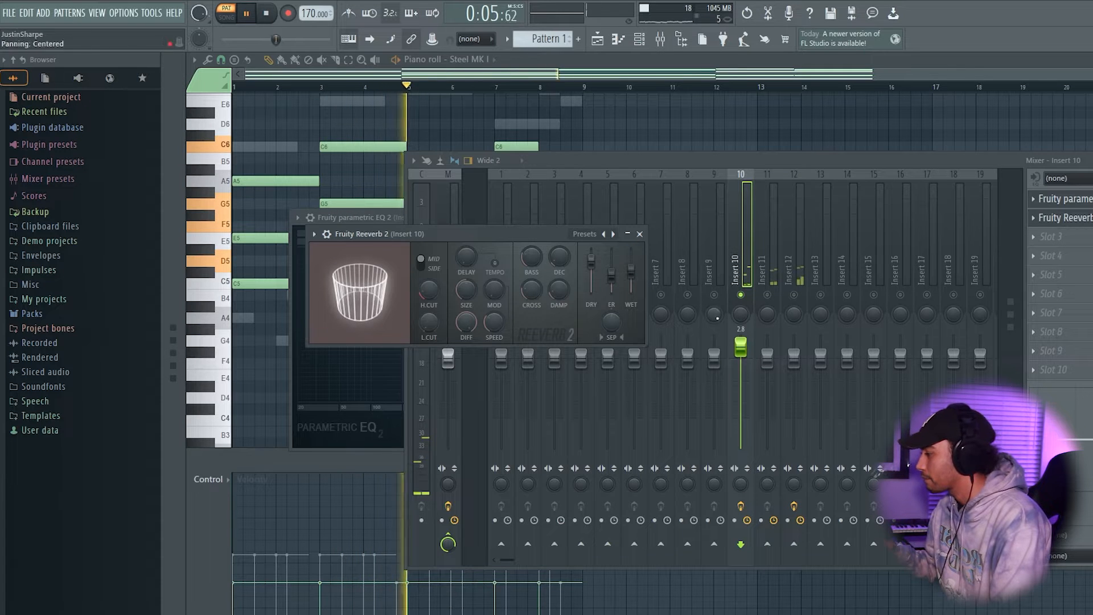
Raise the velocity of all Steel MK I notes in the piano roll and delete the stray note in bar 10.
click(647, 113)
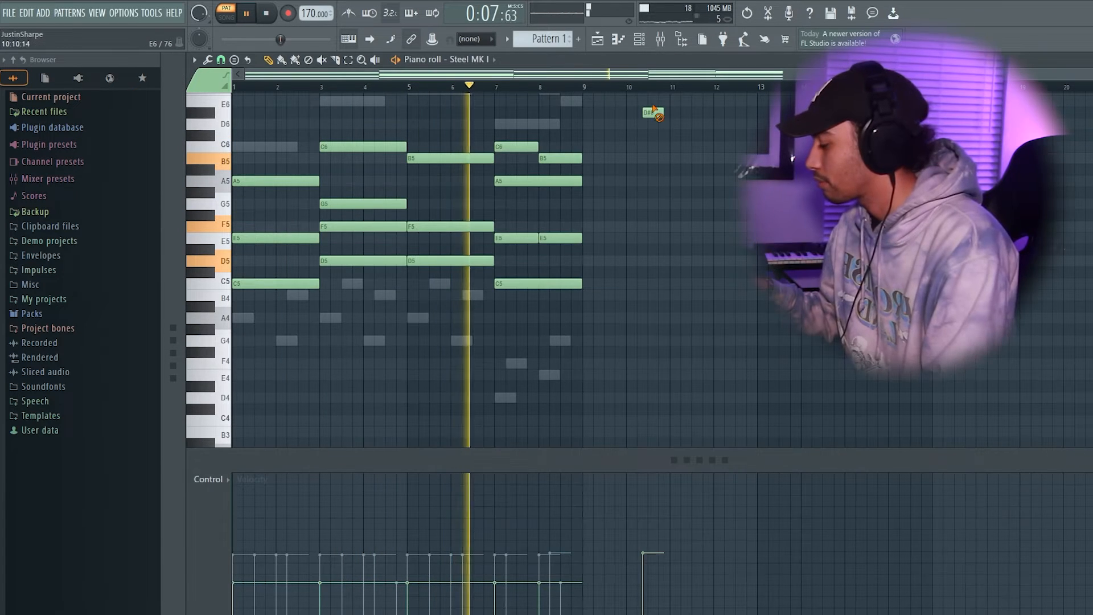
key(ctrl+a)
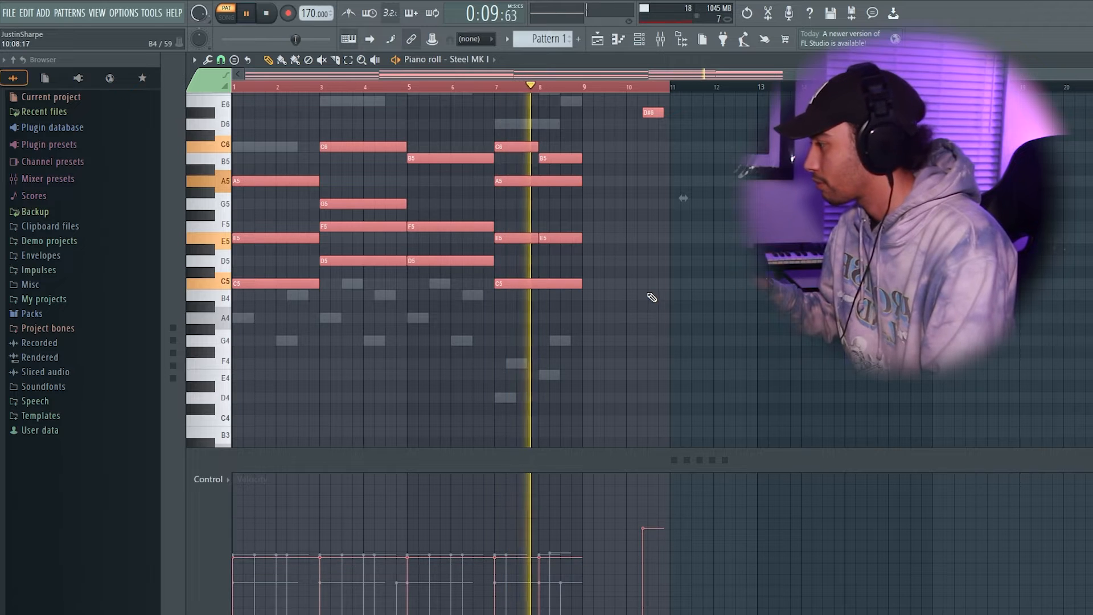
right_click(642, 114)
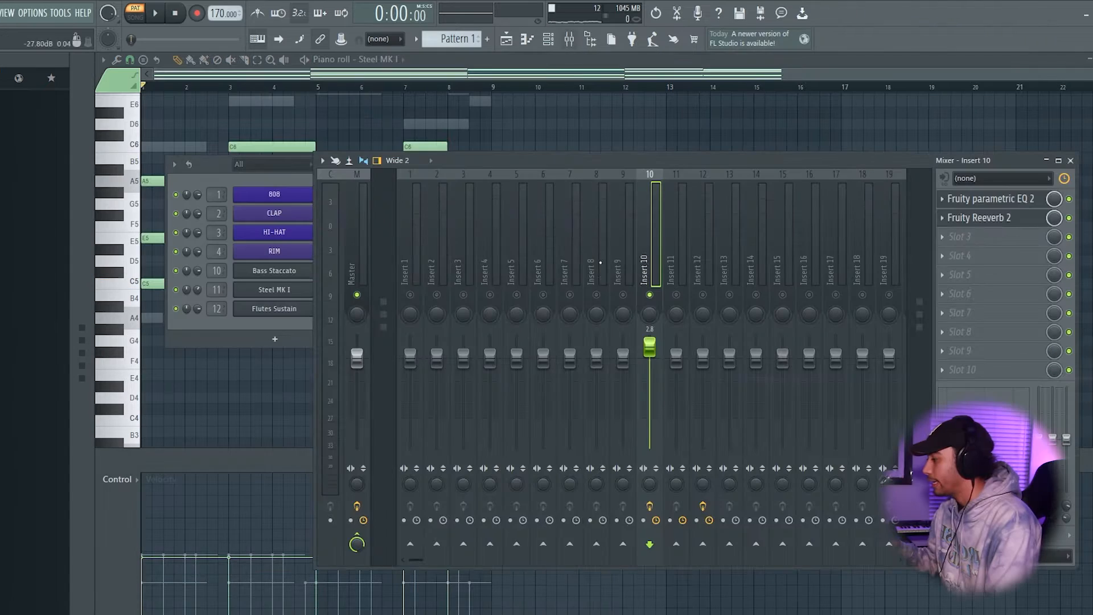
Load Fruity Parametric EQ 2 in the first slot of Insert 11 while playing the pattern.
click(674, 300)
key(space)
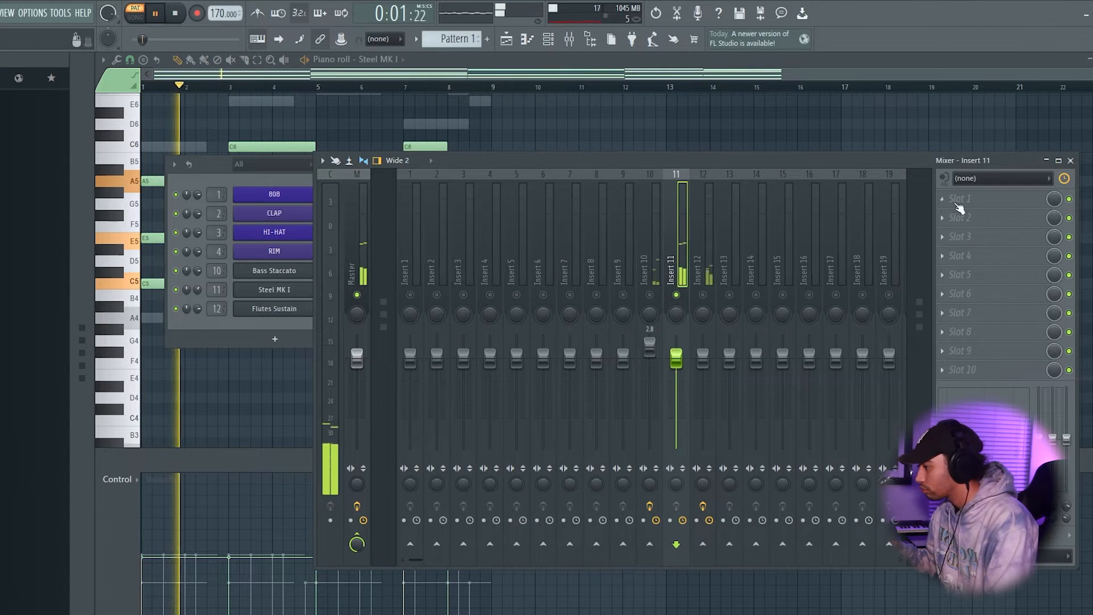
click(959, 198)
click(694, 289)
key(space)
On Insert 11's EQ, make band 7 a steep low-pass near 5.5 kHz and band 1 a high-pass with a raised cutoff.
middle_click(371, 225)
middle_click(370, 226)
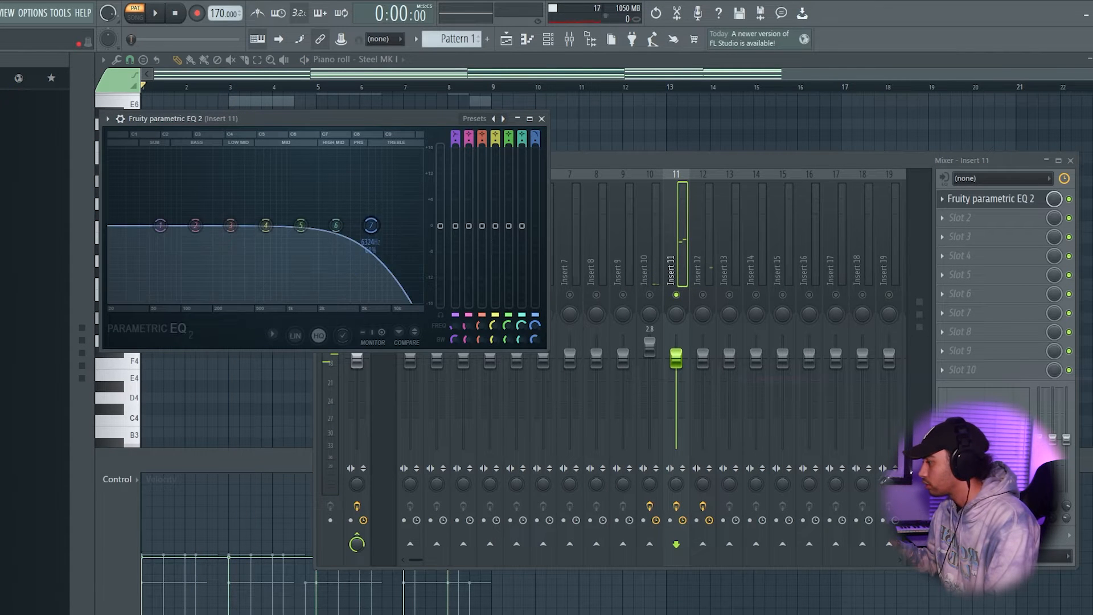
key(space)
drag(414, 226, 365, 225)
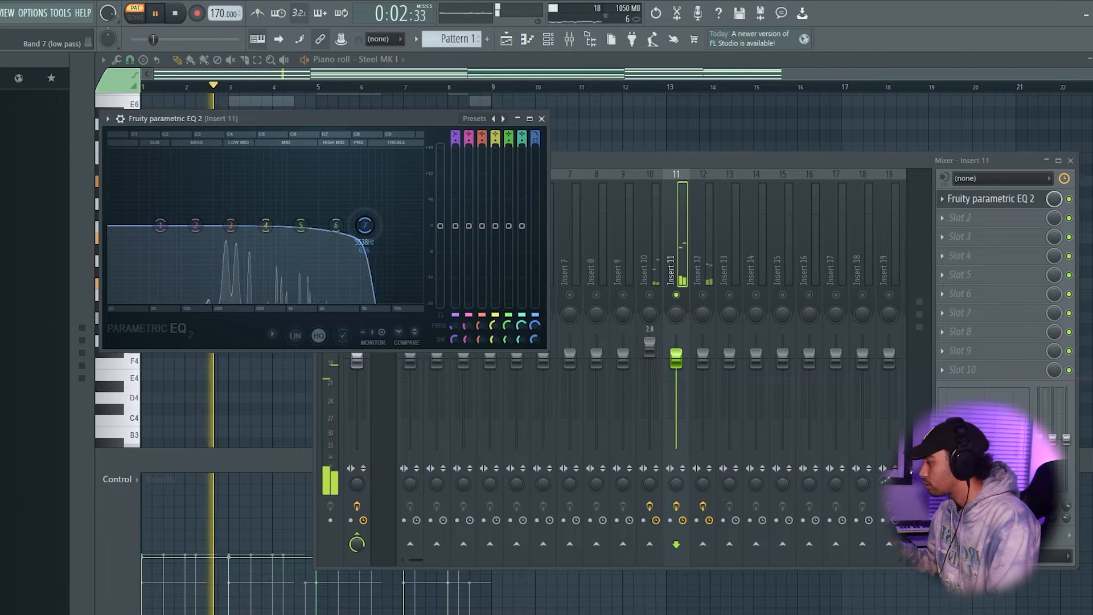
middle_click(160, 226)
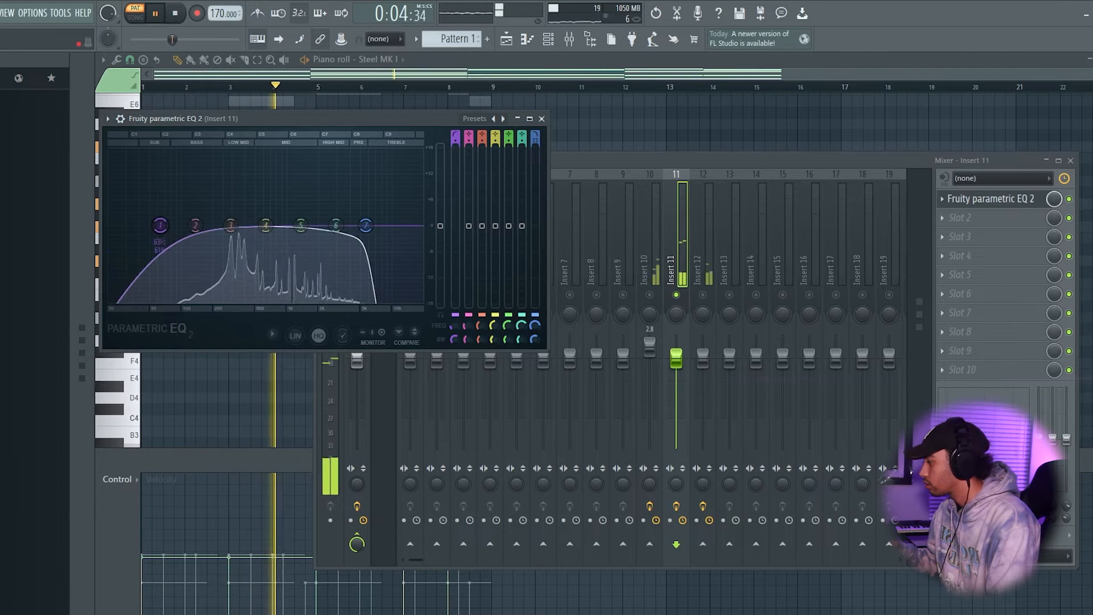
middle_click(159, 226)
drag(155, 230, 251, 225)
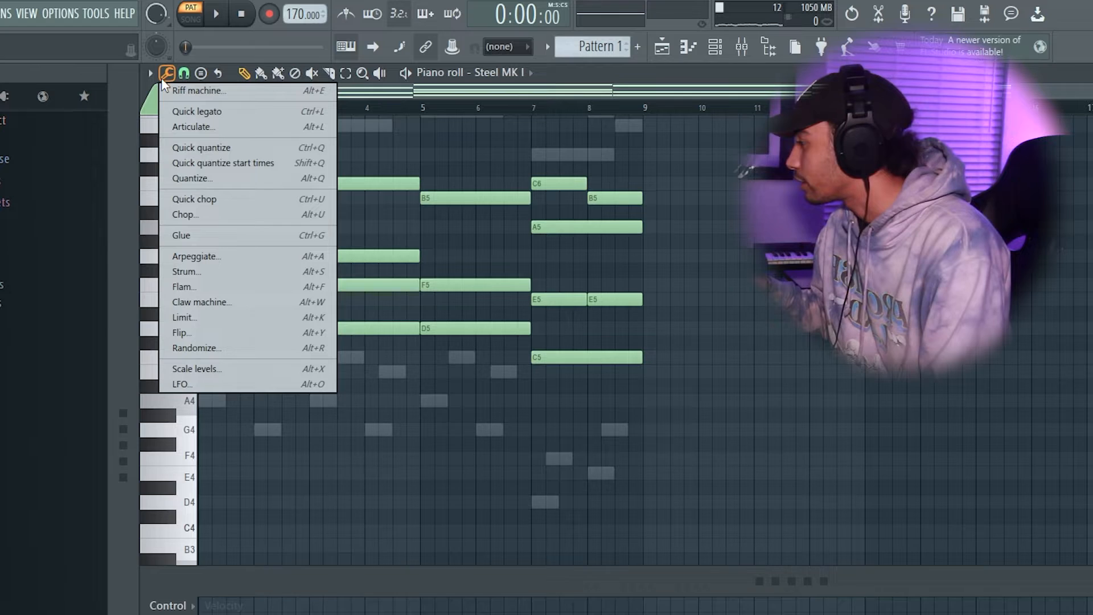
click(183, 73)
click(183, 73)
click(206, 150)
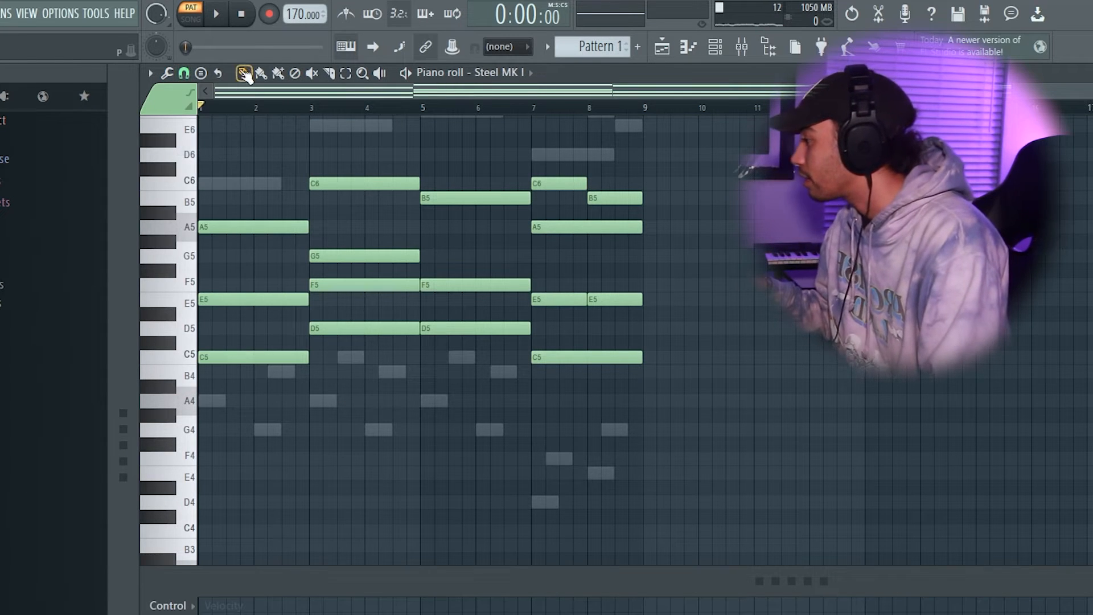
Trim the starts of the upper notes in the Steel MK I chords with the slice tool so each chord enters staggered like a strum.
drag(313, 95, 200, 107)
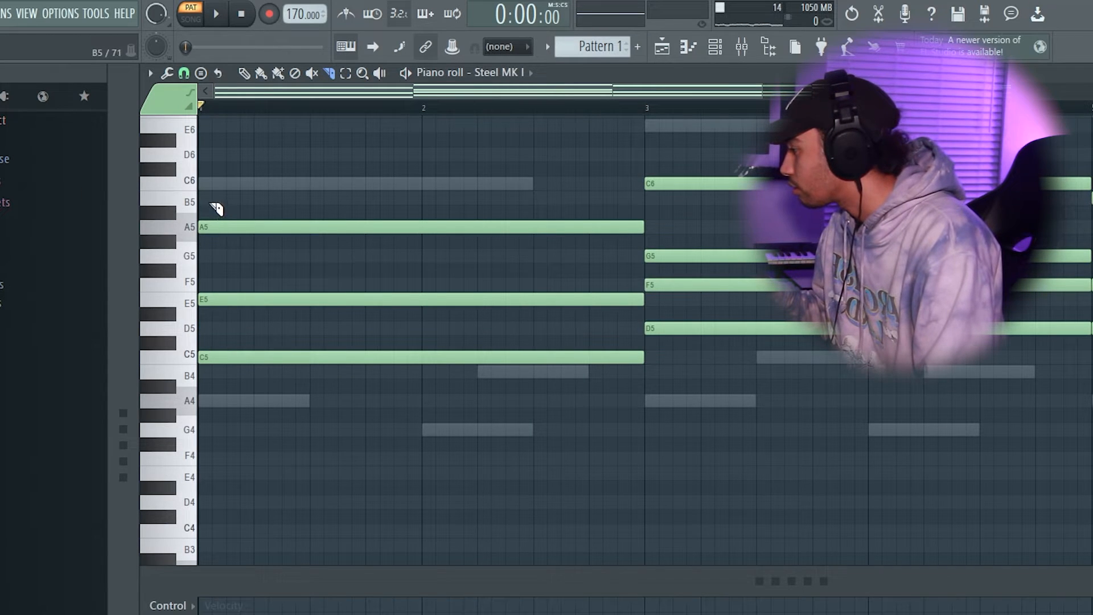
drag(206, 333, 210, 336)
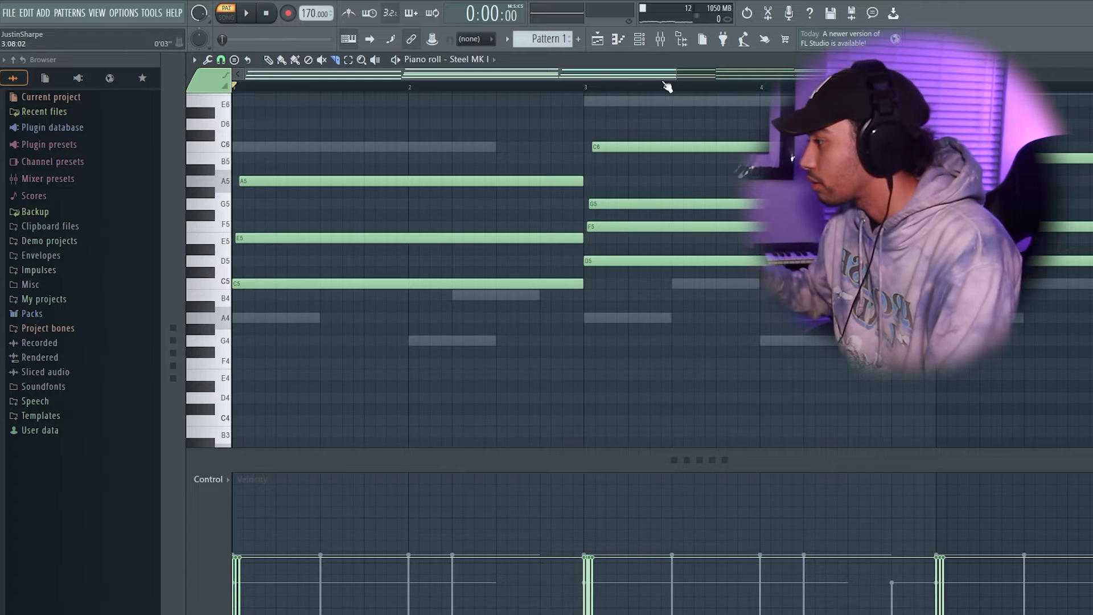
drag(663, 75, 818, 77)
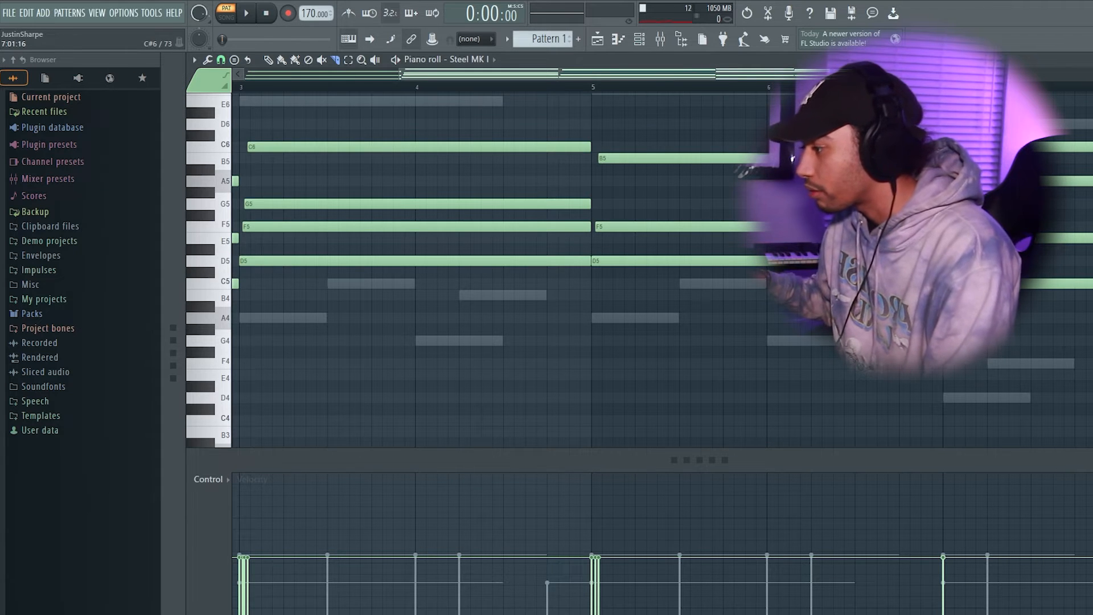
scroll(660, 268, right, 3)
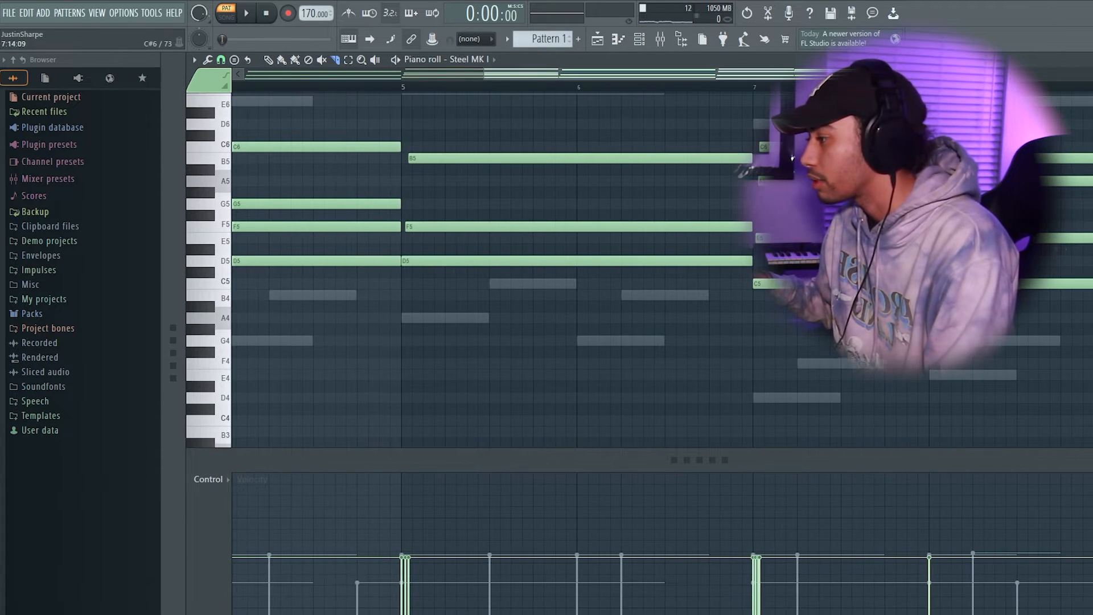
scroll(686, 93, down, 3)
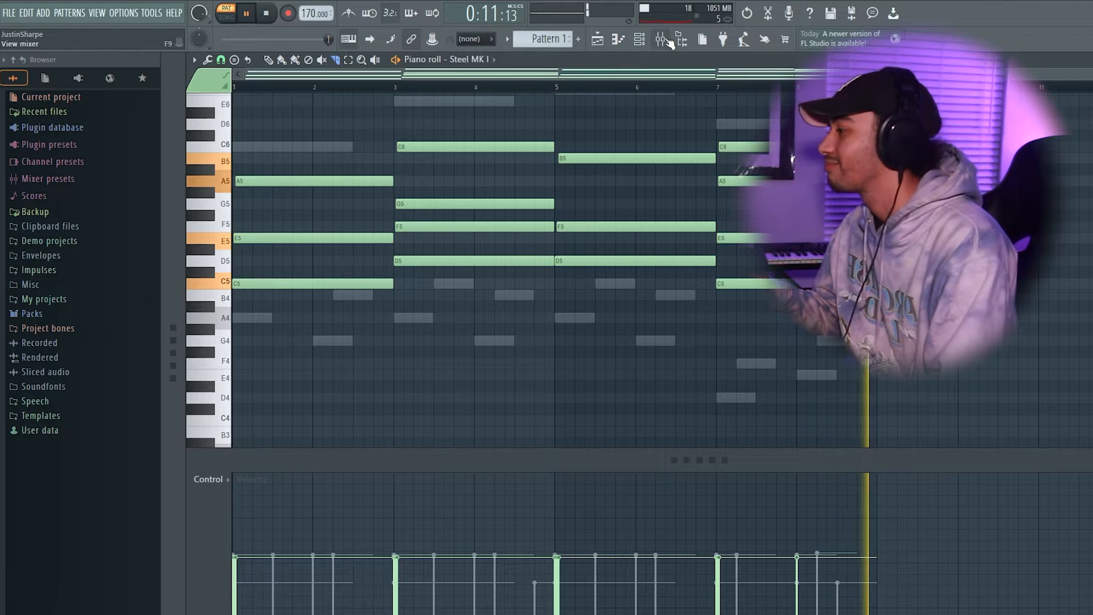
Bring up the channel rack and mixer, and balance the faders by raising Insert 11, setting Insert 10 to 1.3 dB and lowering Insert 12.
click(640, 39)
click(662, 39)
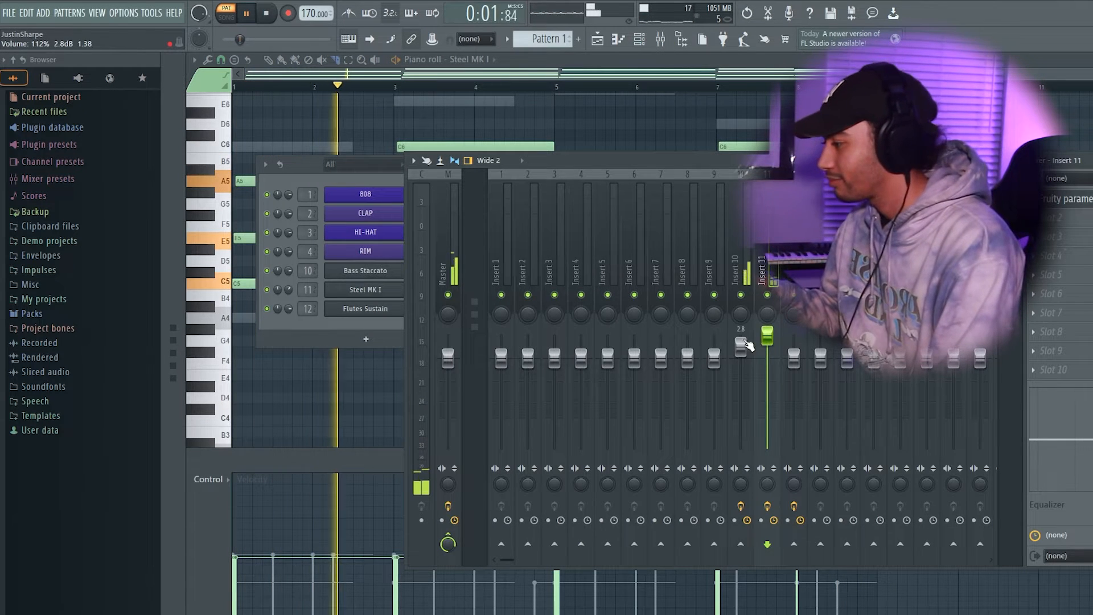
drag(794, 358, 794, 370)
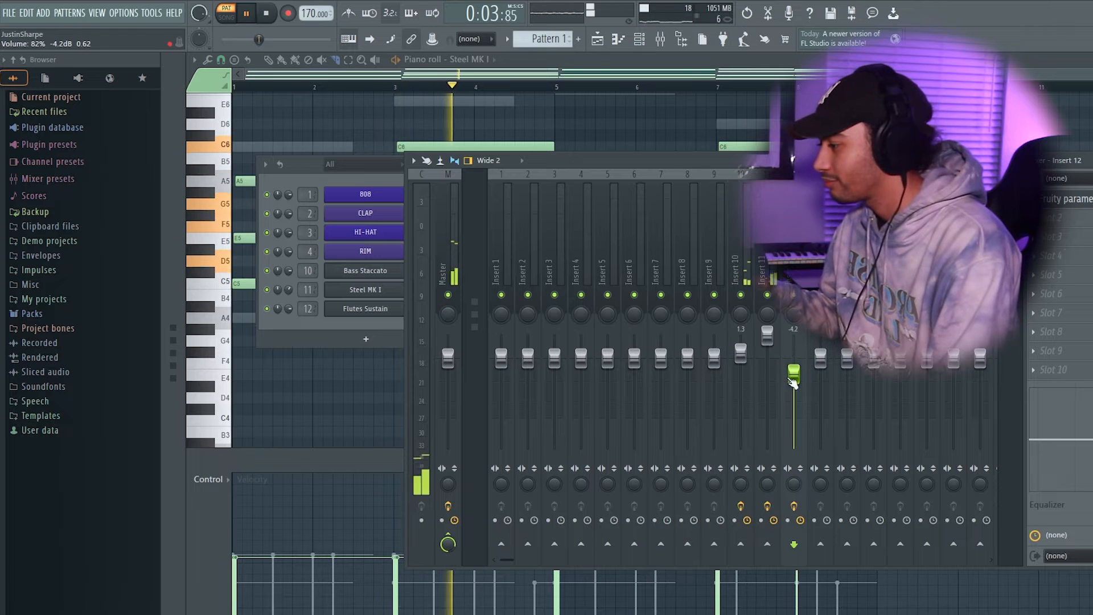
Load Fruity Reeverb 2 in Insert 12's second slot and solo the track to audition it.
click(1059, 217)
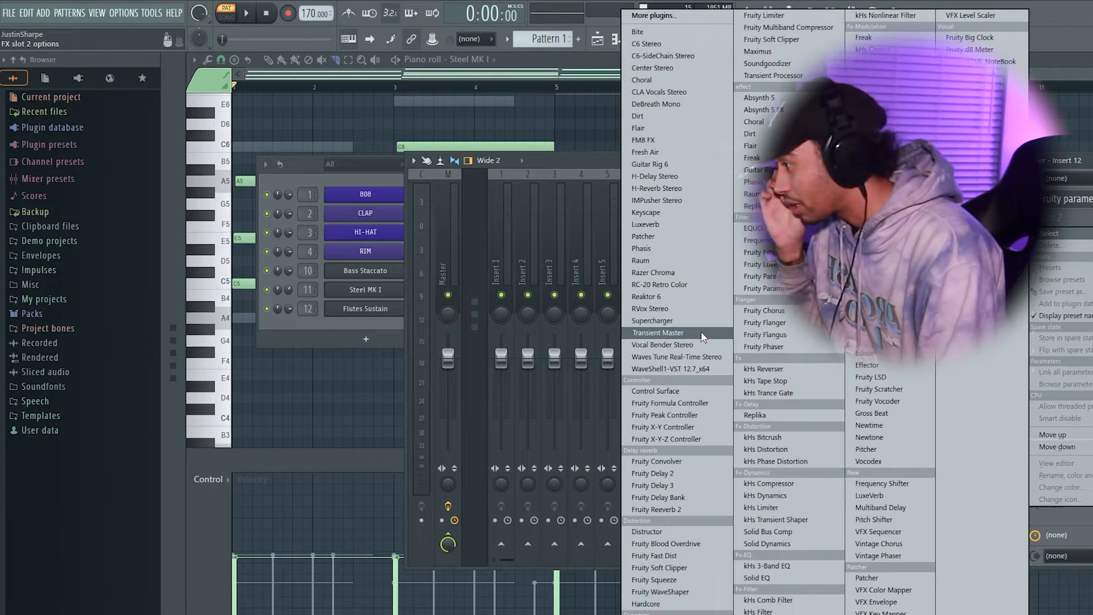
click(670, 510)
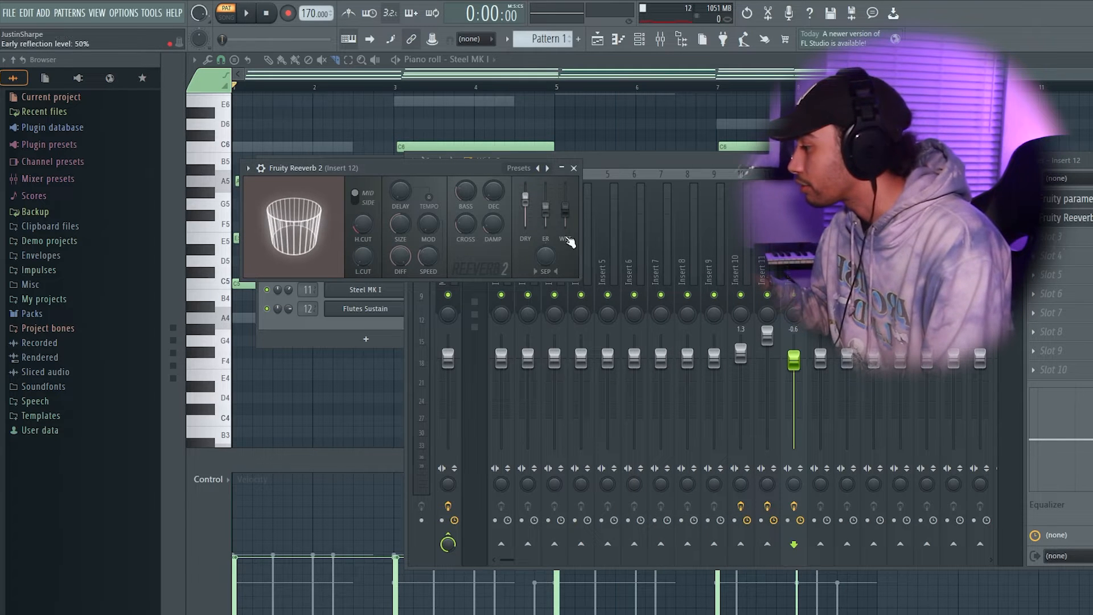
right_click(793, 294)
click(376, 168)
key(space)
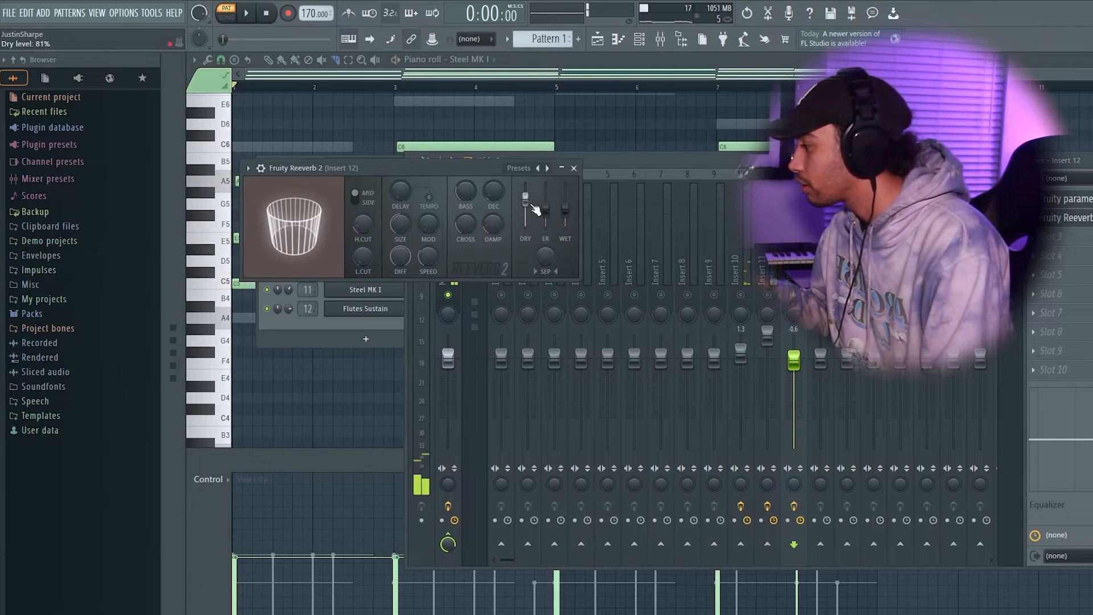
Set Insert 12's reverb to a 24% dry level with more wet signal, raise the track's fader to 2.2 dB, and reopen its EQ.
key(space)
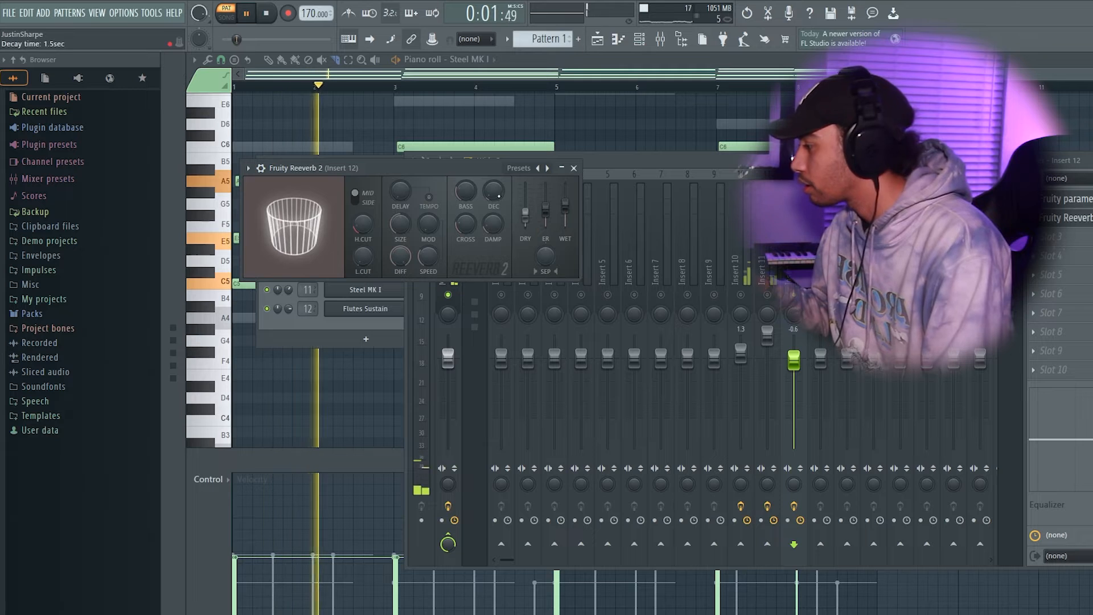
drag(525, 217, 530, 221)
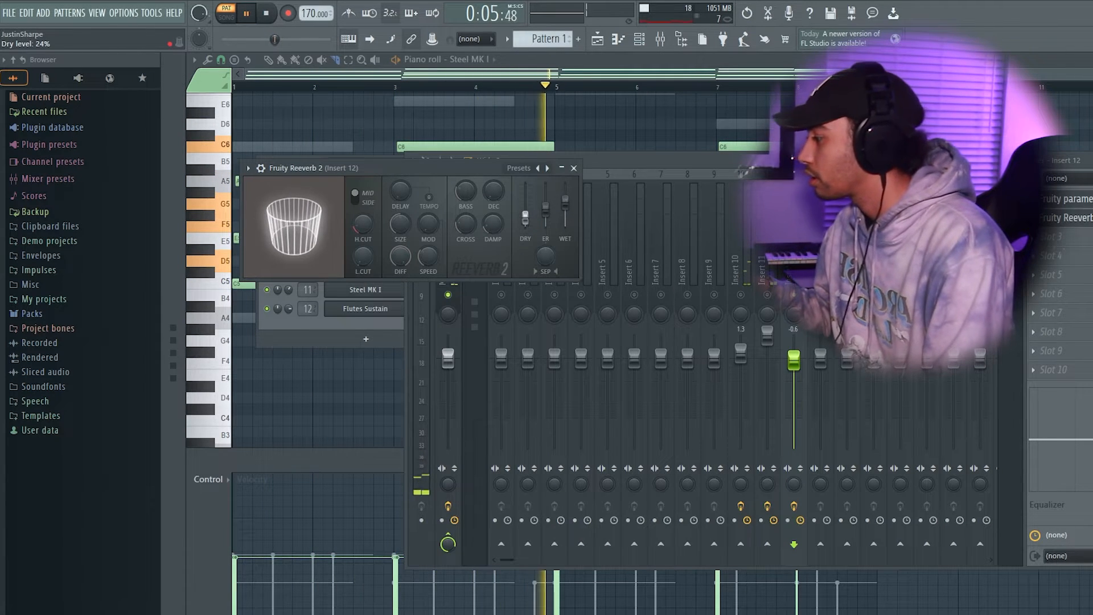
drag(803, 363, 802, 353)
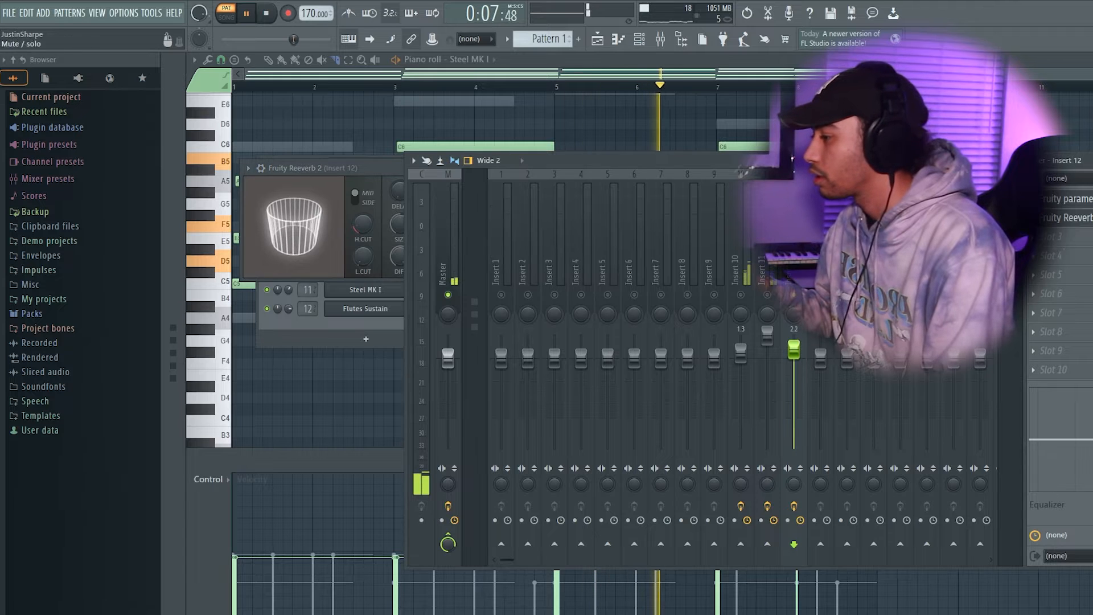
click(1061, 201)
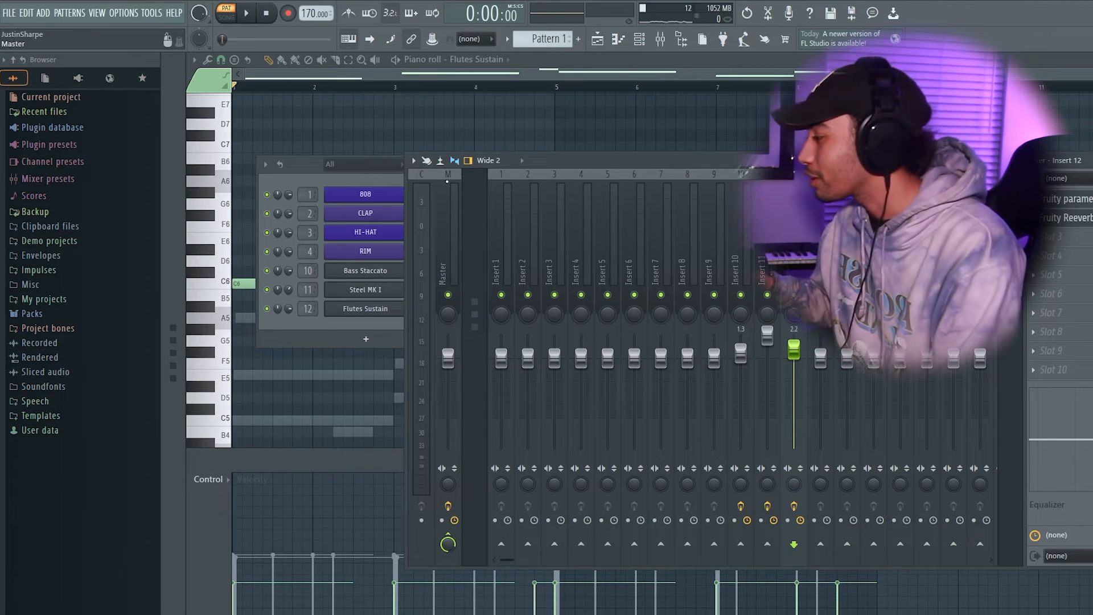
Open the 808's notes in the piano roll, add F and G notes in bars 3 and 4, and transpose the line up three octaves.
key(F6)
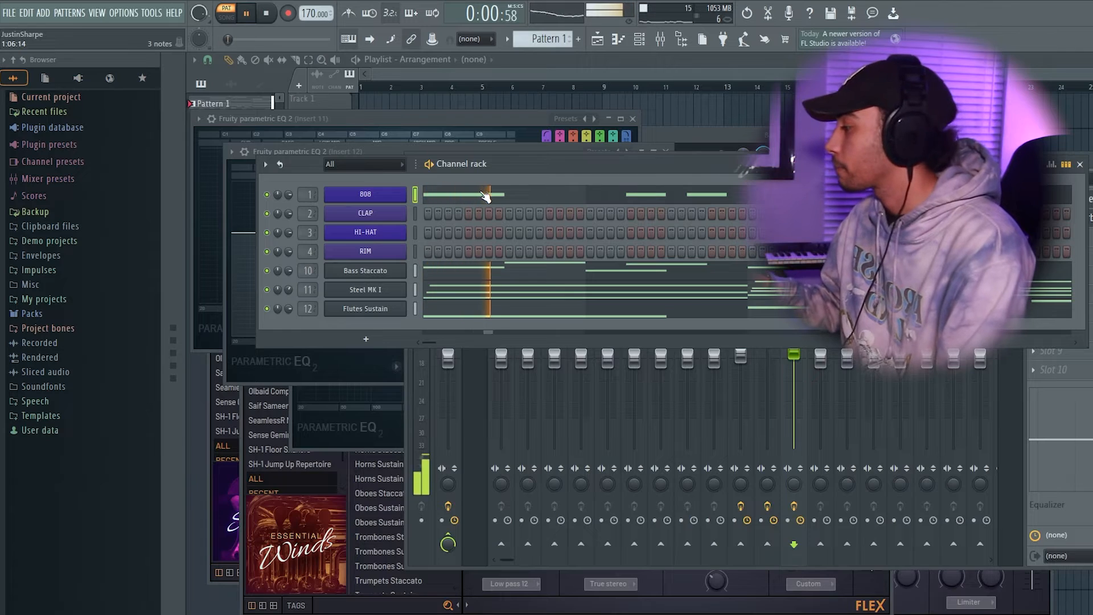
click(484, 196)
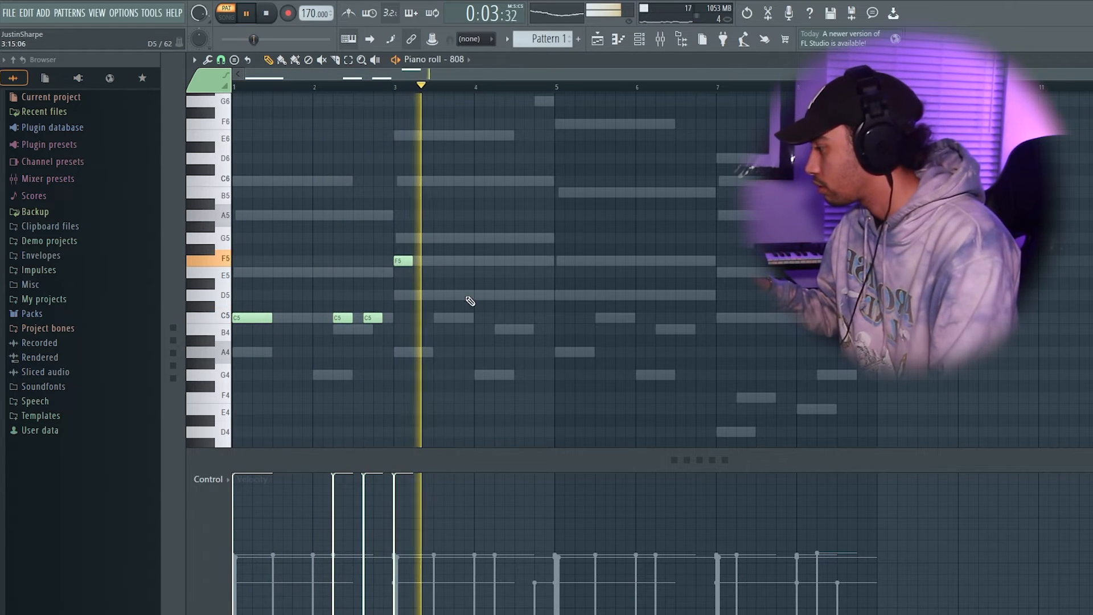
click(494, 261)
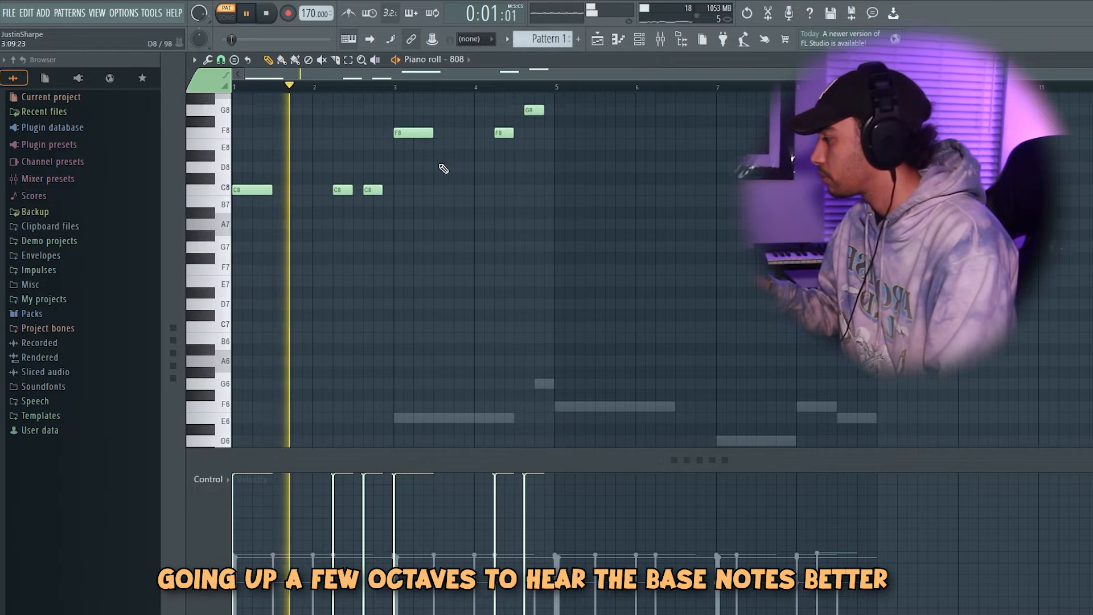
Move the 808's F8 notes in bars 3 and 4 down to E8 while replaying the pattern.
scroll(464, 188, up, 2)
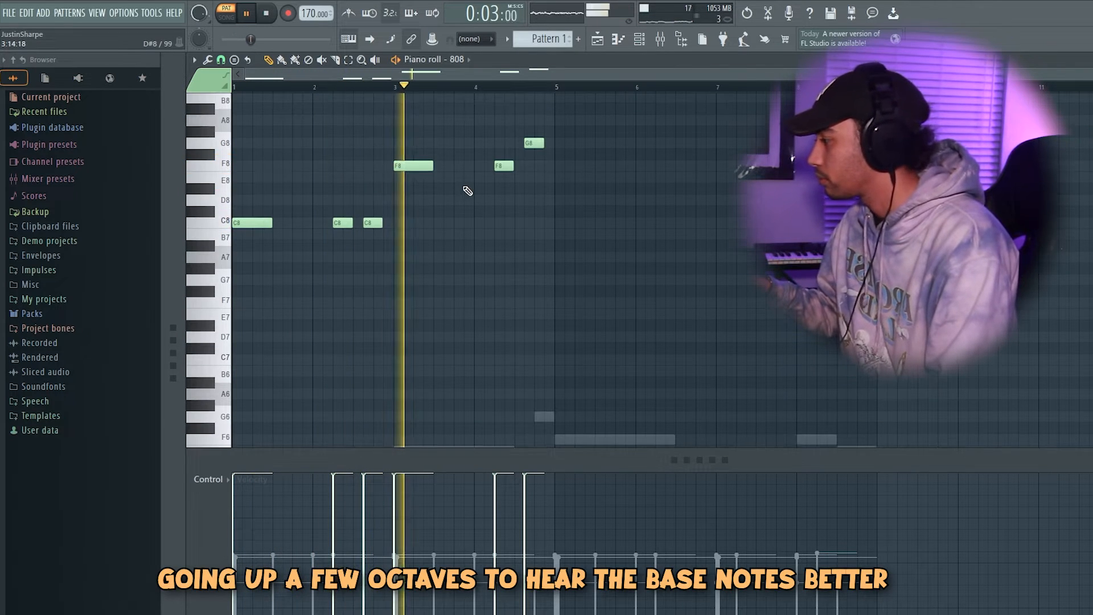
key(space)
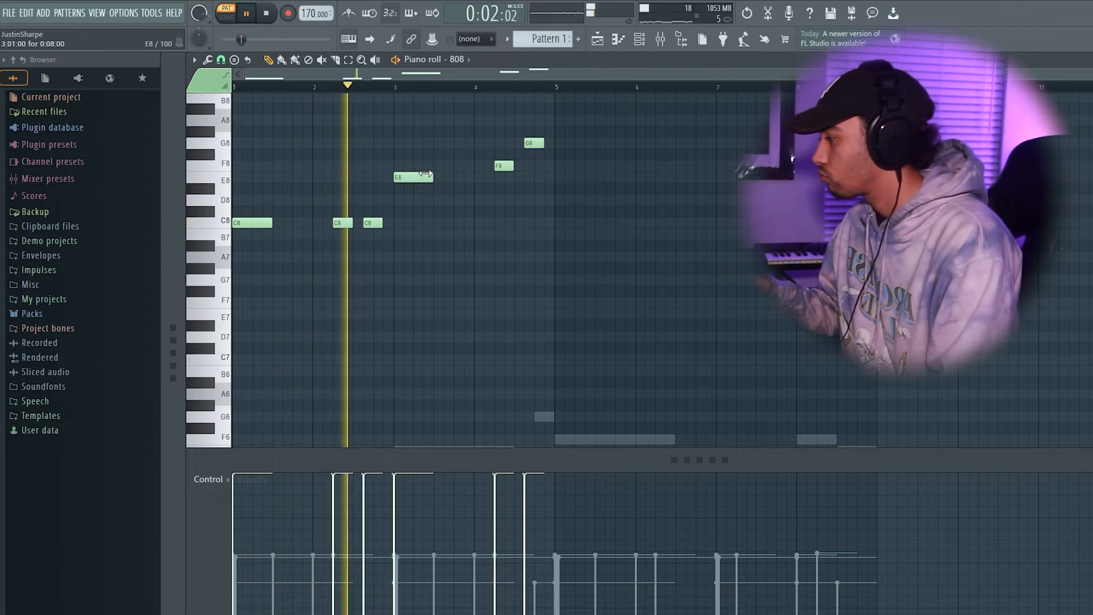
click(505, 166)
drag(505, 166, 505, 177)
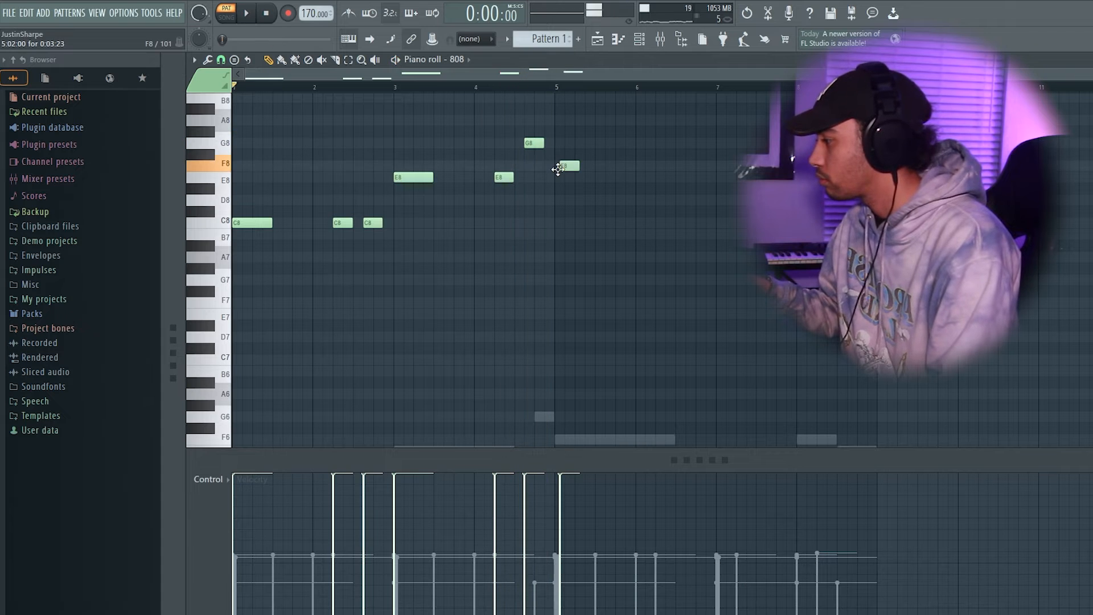
Continue the 808 line with F8 notes across bars 5 and 6 and a D8 note at the start of bar 7.
right_click(568, 169)
drag(401, 236, 588, 152)
click(636, 132)
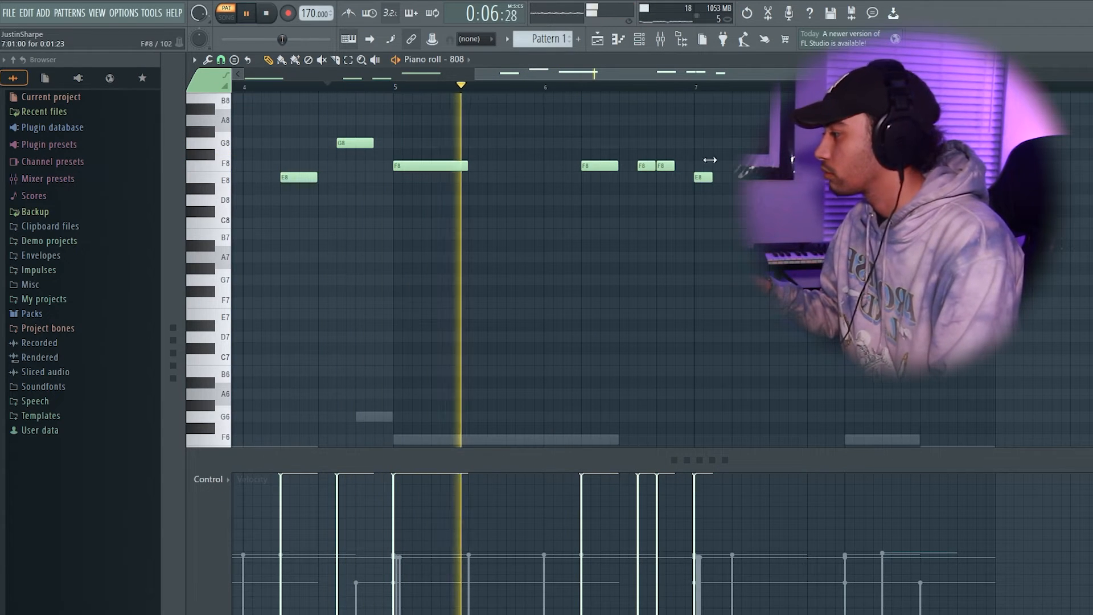
key(space)
key(space)
drag(703, 177, 703, 200)
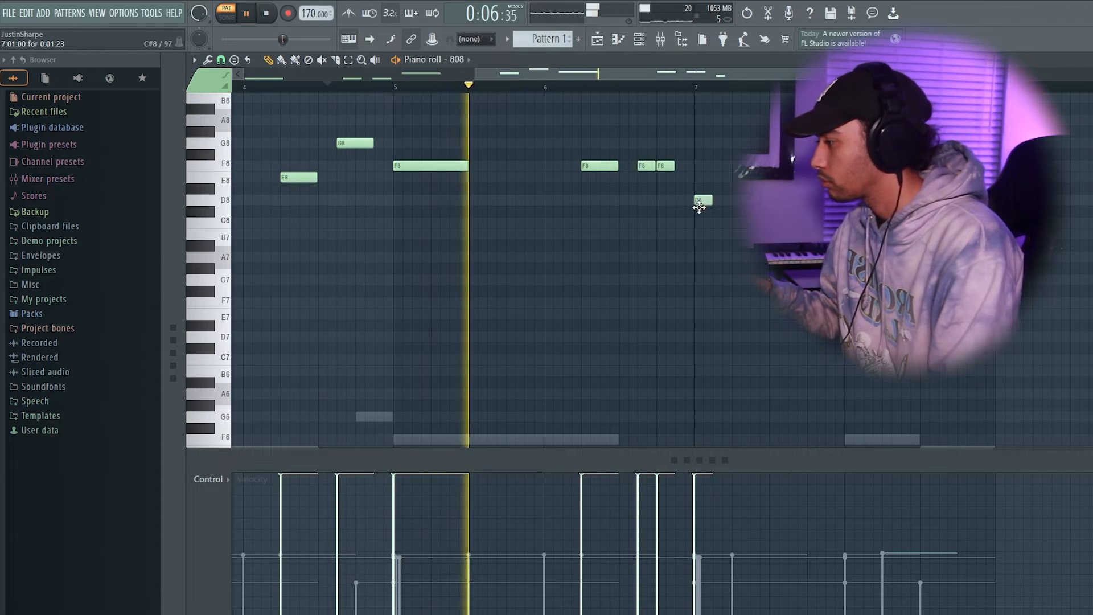
Add another D8 note to the 808 line in bar 7, shift it slightly later, and continue with E8 notes through bar 8.
key(space)
key(space)
click(708, 200)
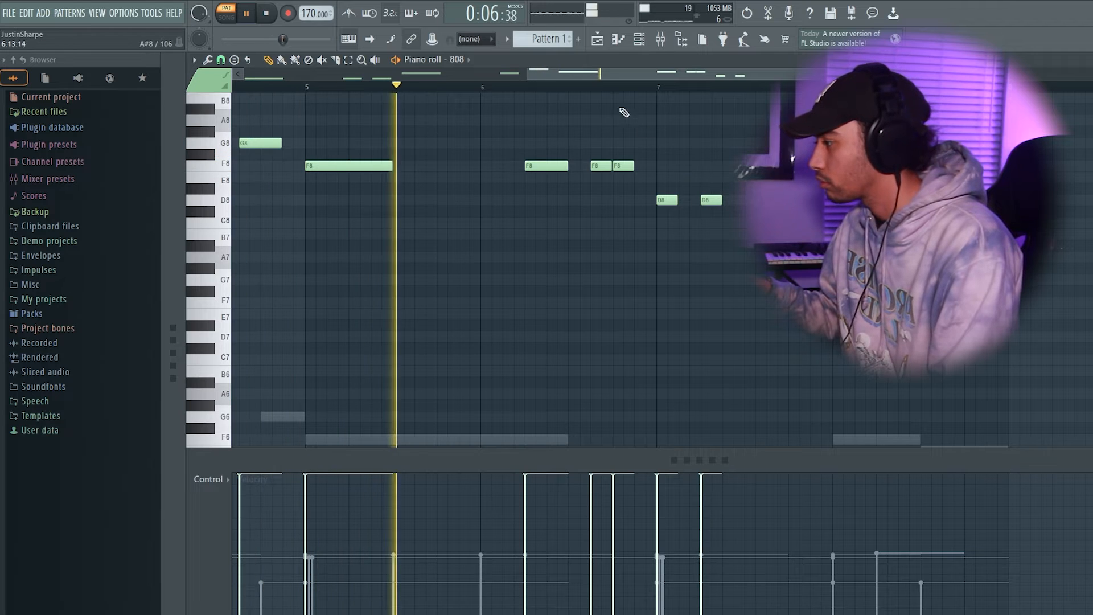
key(space)
key(space)
drag(710, 201, 725, 202)
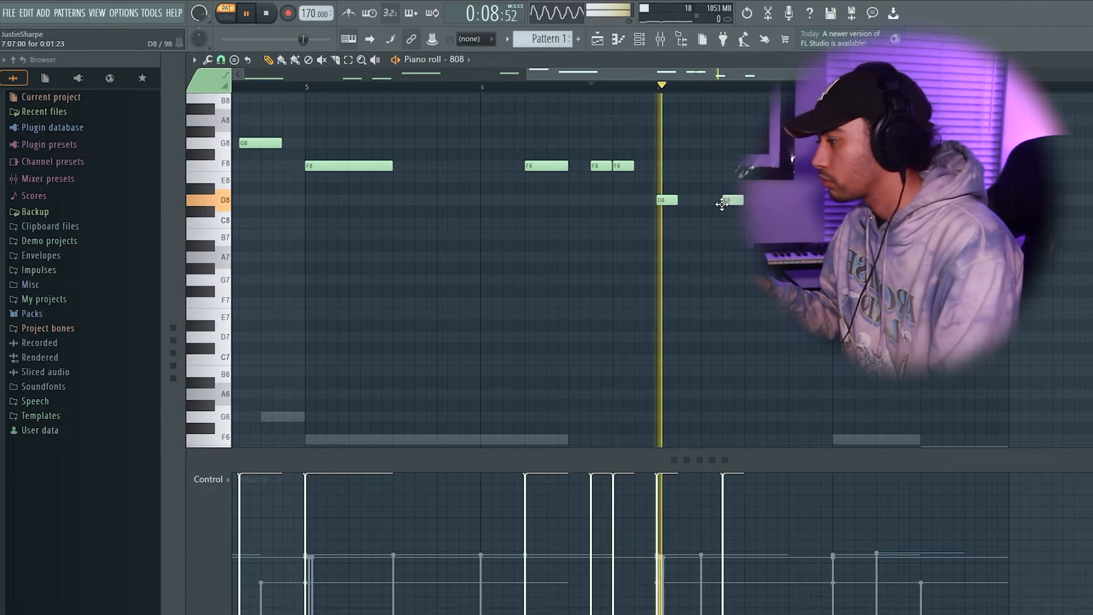
key(space)
key(space)
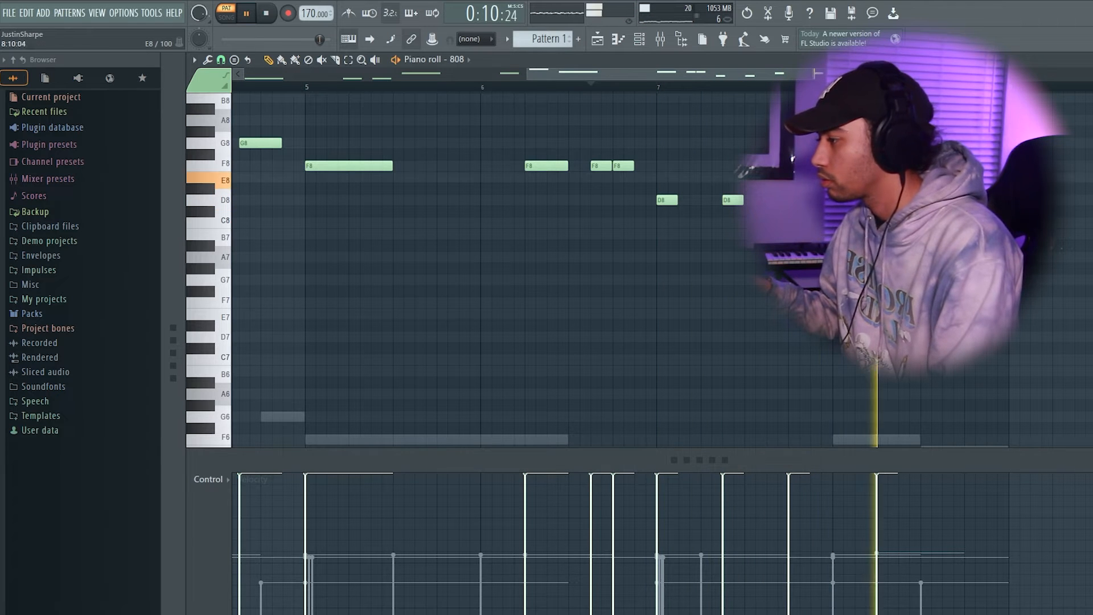
Transpose the 808 line down three octaves while replaying the pattern.
key(space)
key(ctrl+Down)
key(ctrl+Down)
key(ctrl+Down)
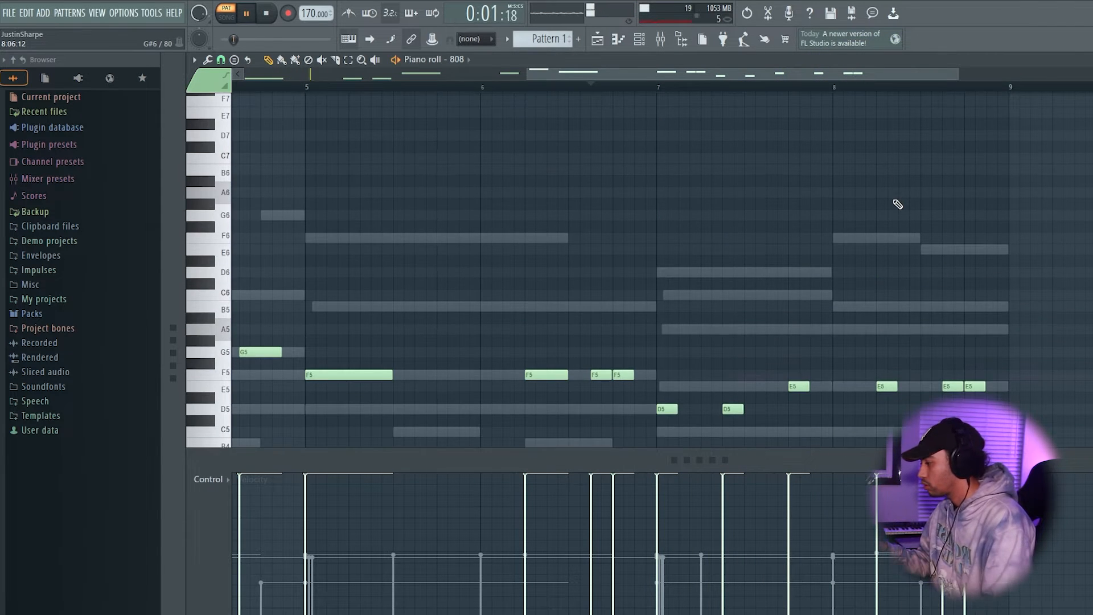
scroll(617, 86, down, 3)
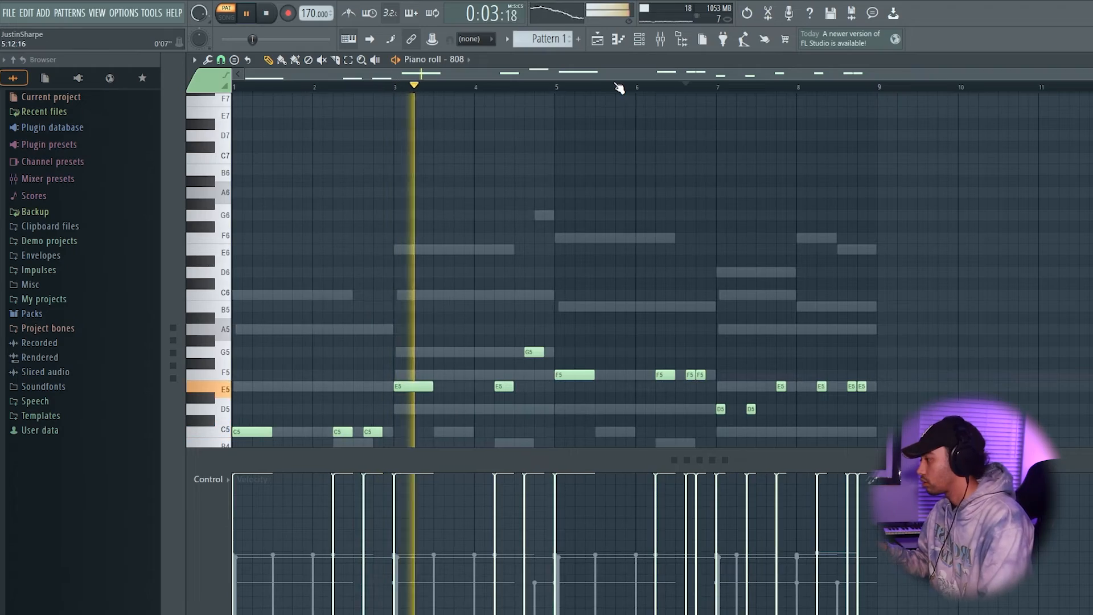
Program RIM hits on steps 9, 25, 31, 41 and 57, and open the RIM sampler settings while playing the pattern.
click(641, 40)
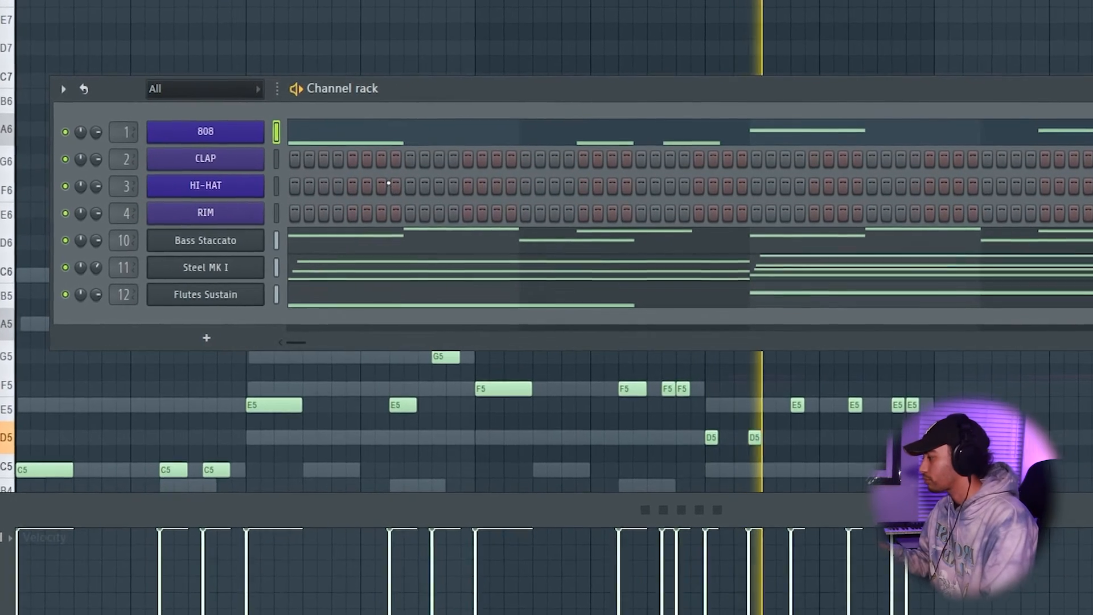
click(402, 210)
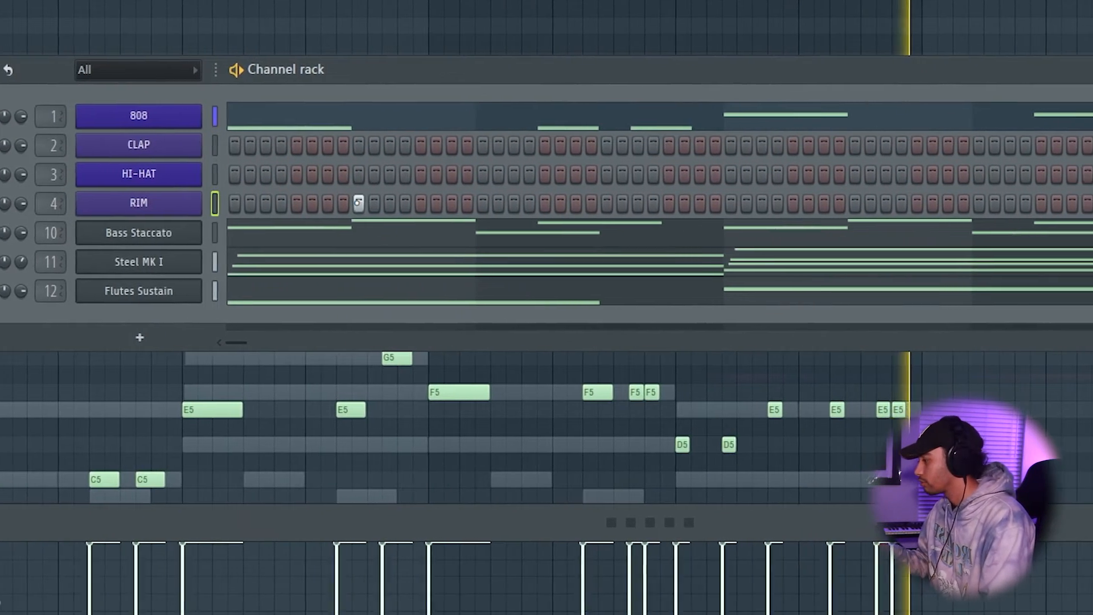
click(588, 203)
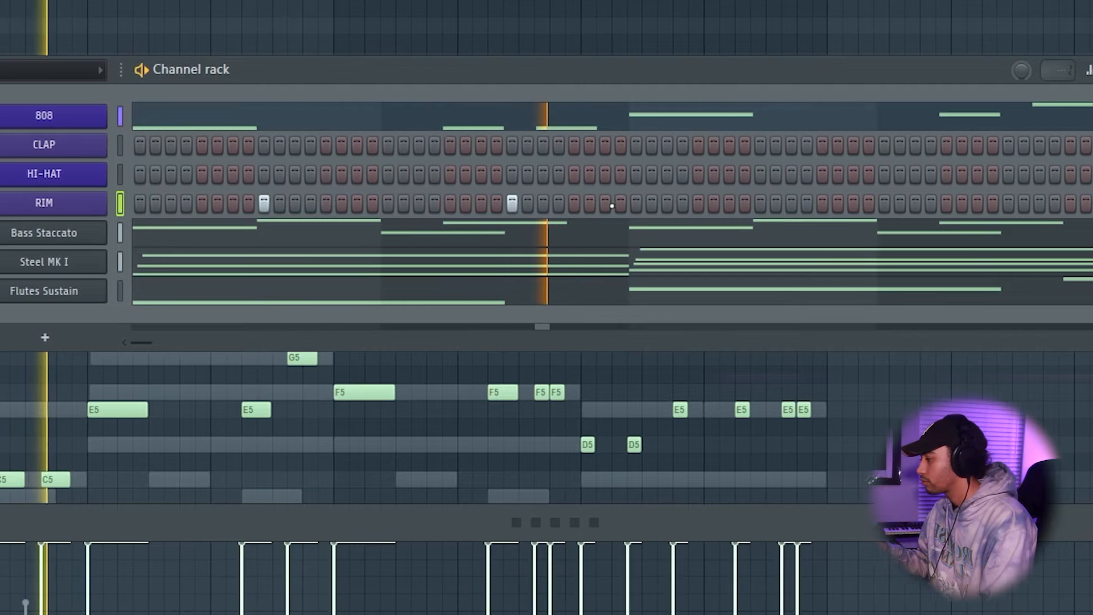
click(605, 203)
click(760, 203)
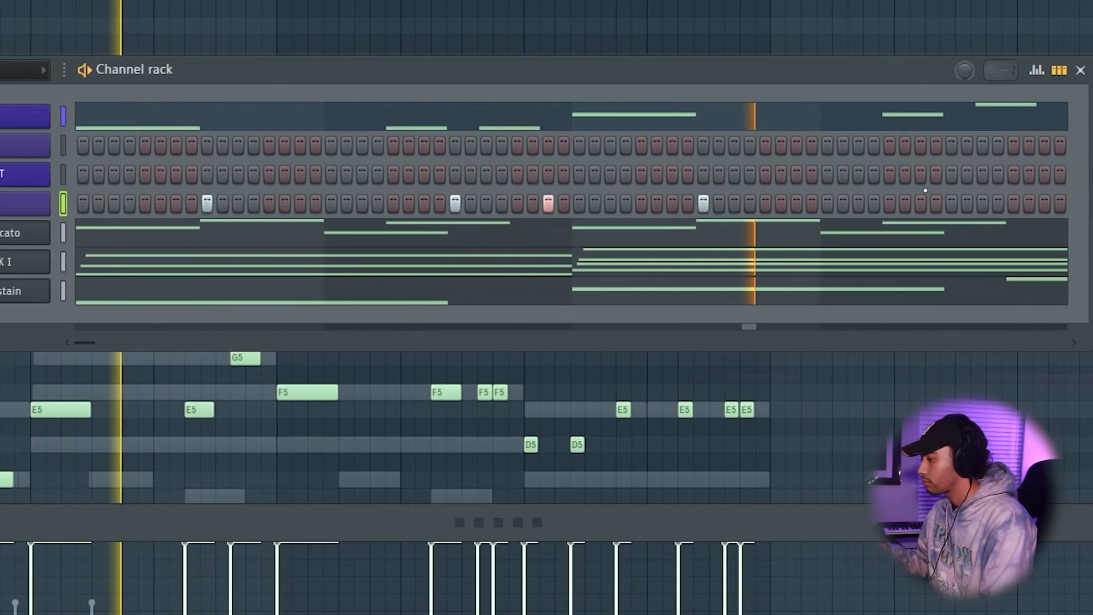
click(1007, 203)
click(12, 203)
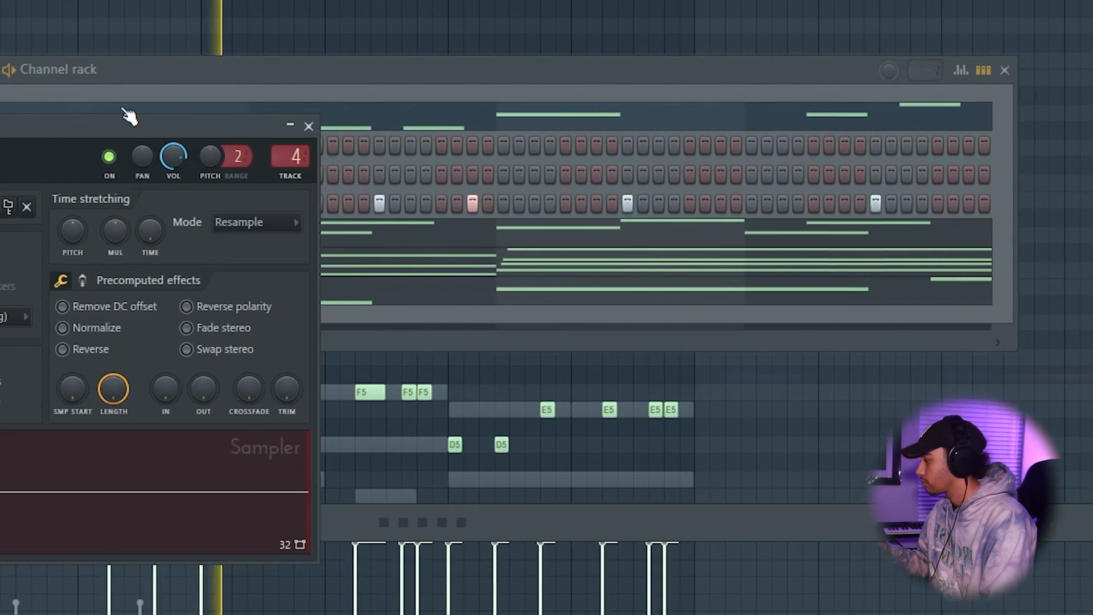
key(space)
click(151, 97)
key(space)
Build a four-hit C5 hi-hat roll with rising velocities at the start of bar 2, plus one separate C5 hit before mid-bar.
right_click(1, 203)
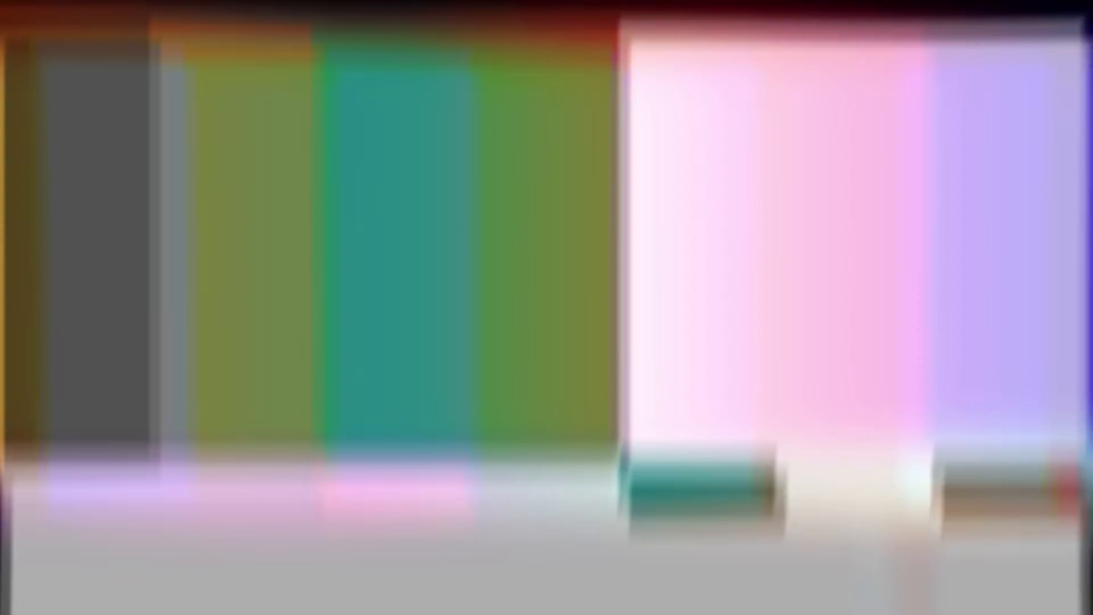
key(space)
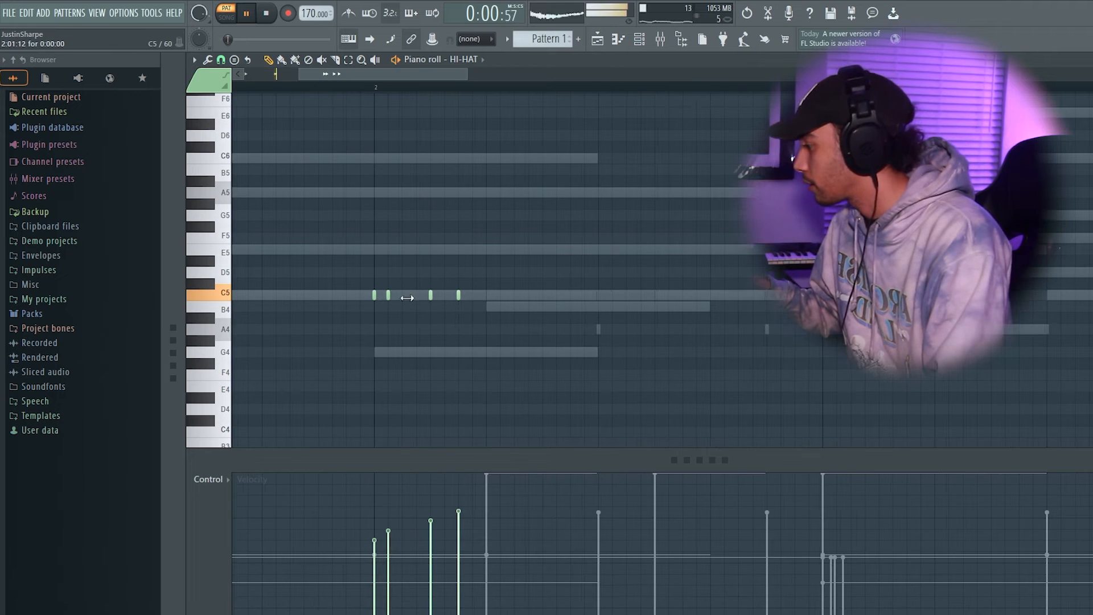
click(397, 295)
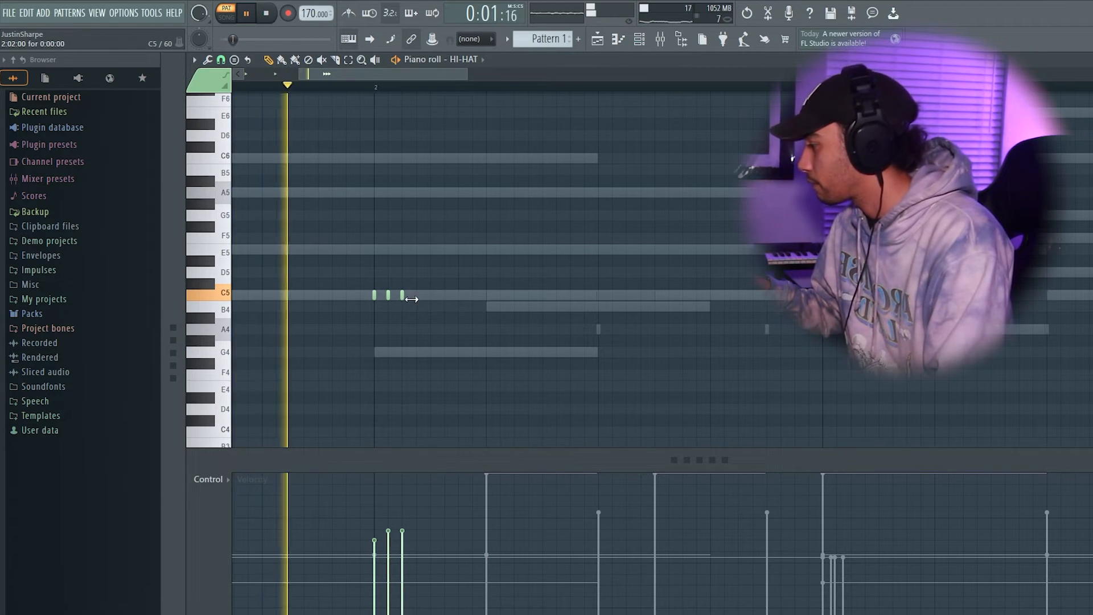
click(419, 297)
key(space)
drag(357, 570, 434, 504)
key(space)
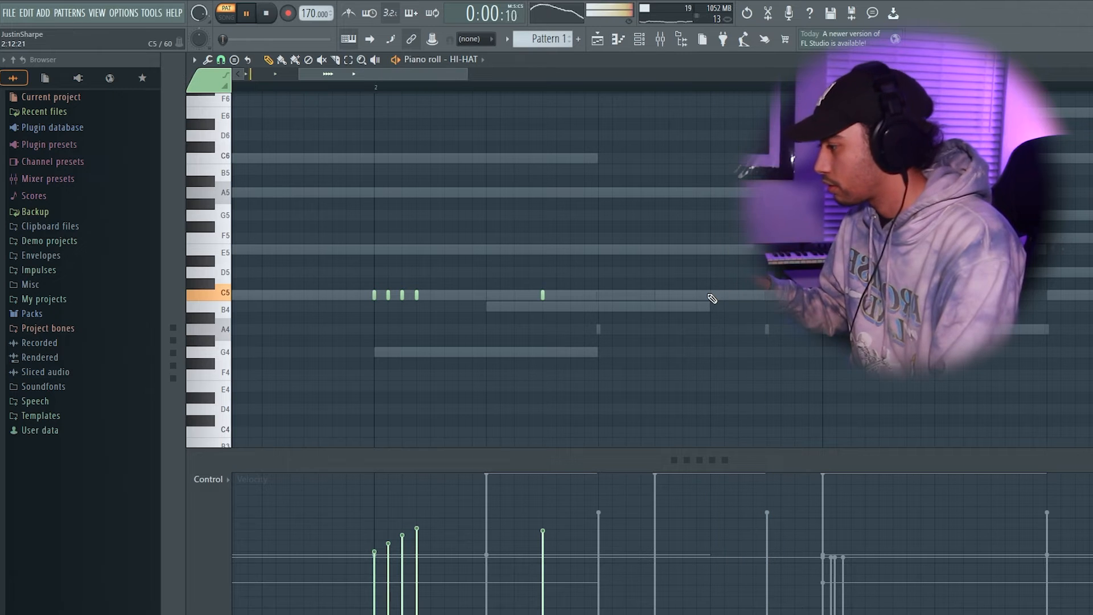
Add three A4 hi-hat hits near the end of bar 2.
click(715, 330)
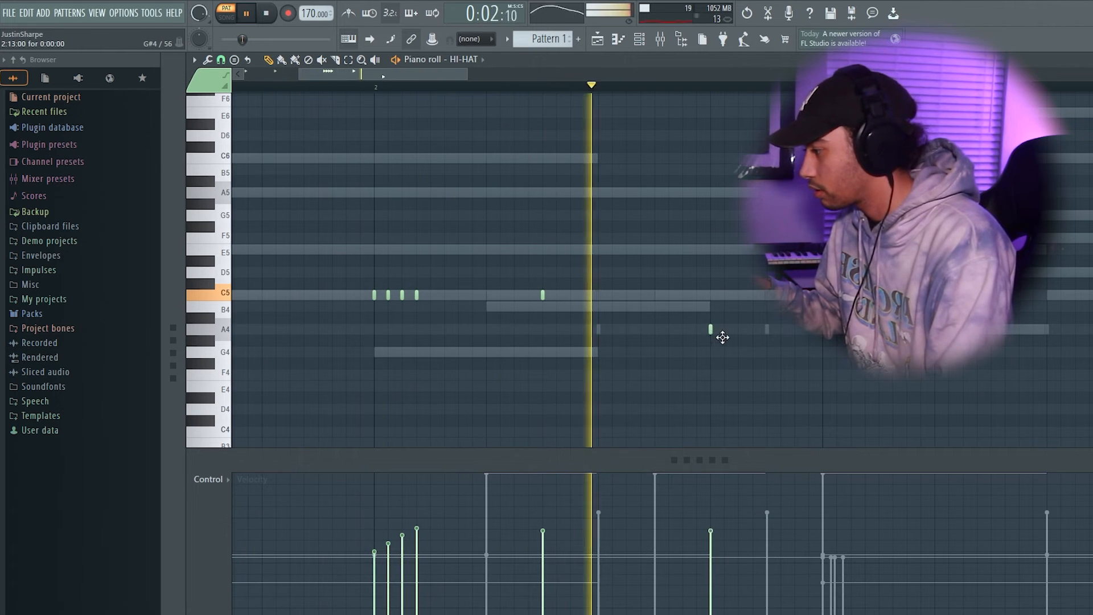
click(740, 330)
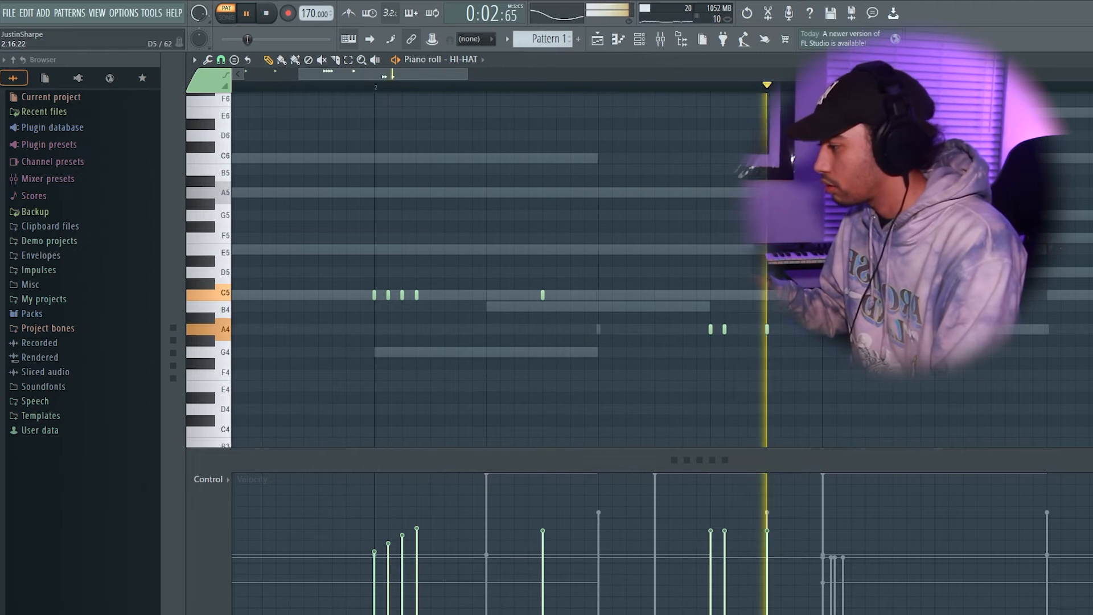
scroll(684, 89, down, 3)
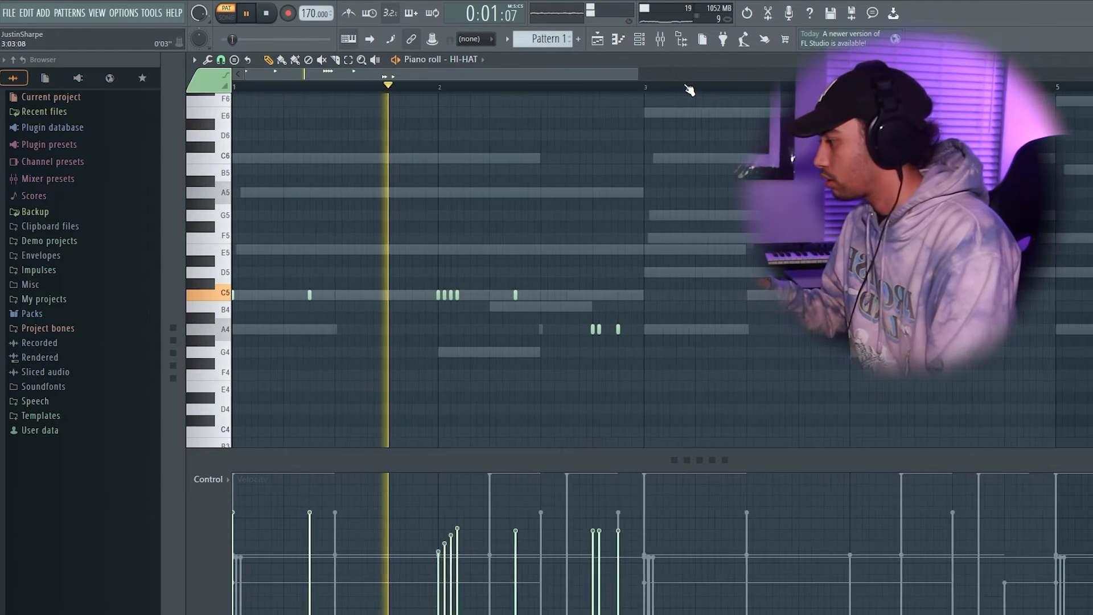
Extend the hi-hat line with C5 hits in bar 3 and across bar 4 while replaying the pattern.
scroll(577, 97, up, 2)
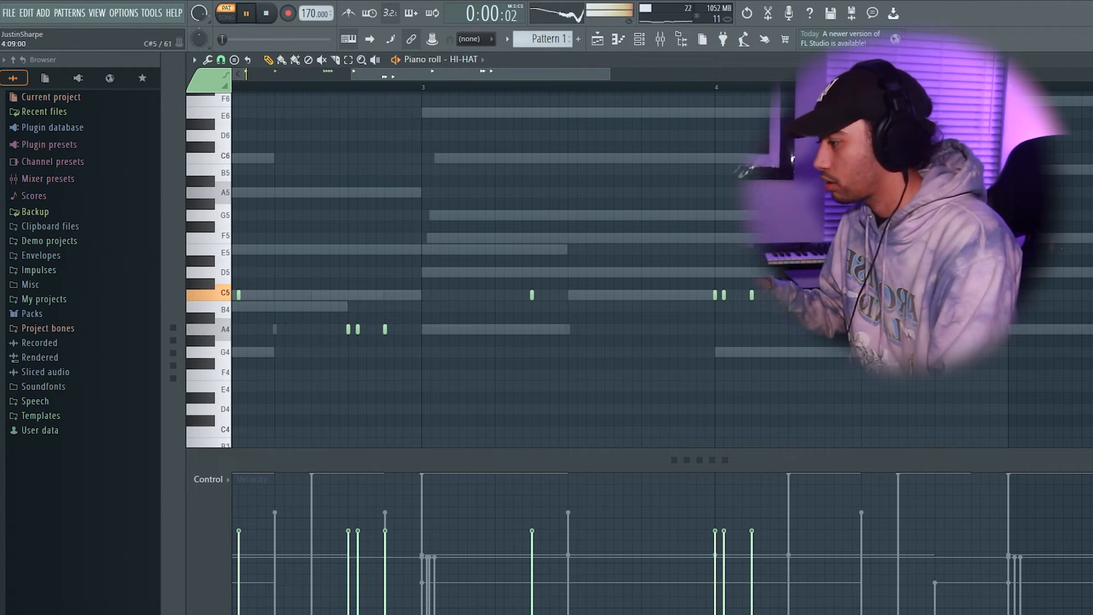
click(532, 85)
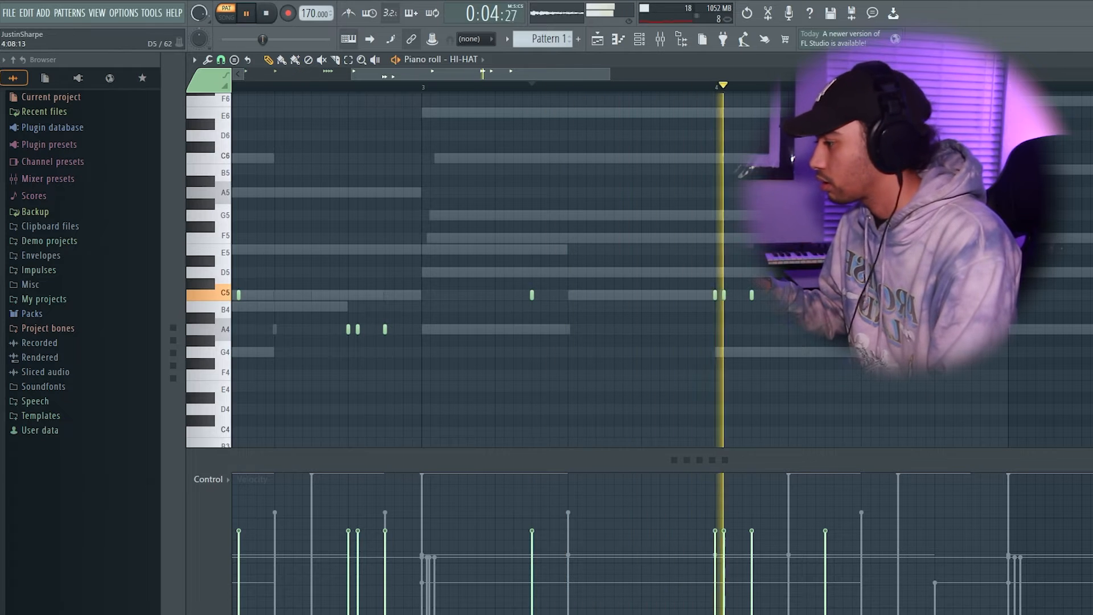
key(space)
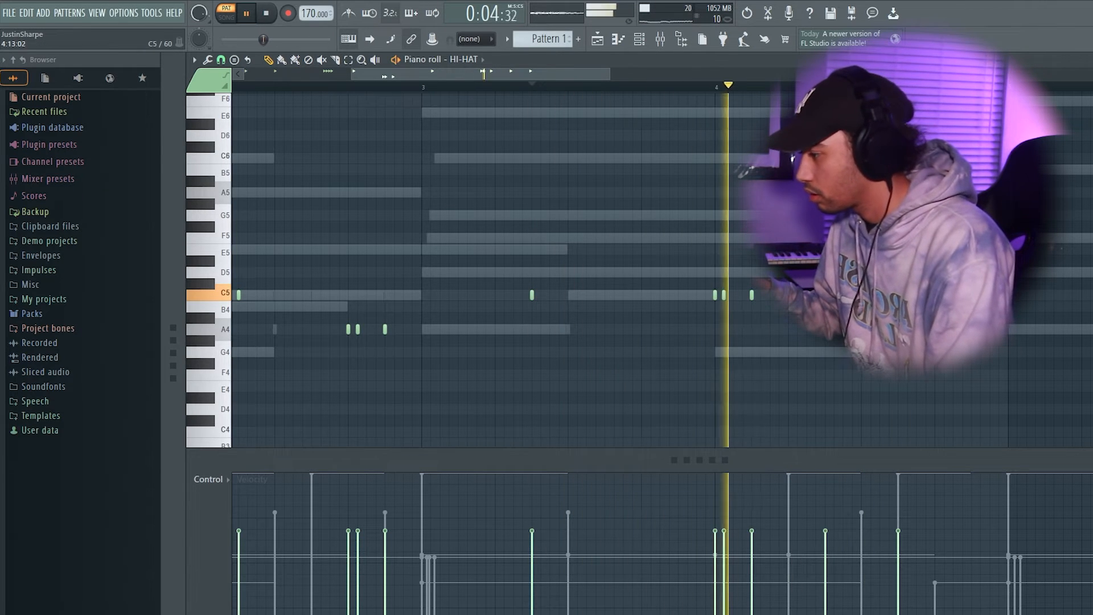
scroll(937, 98, up, 4)
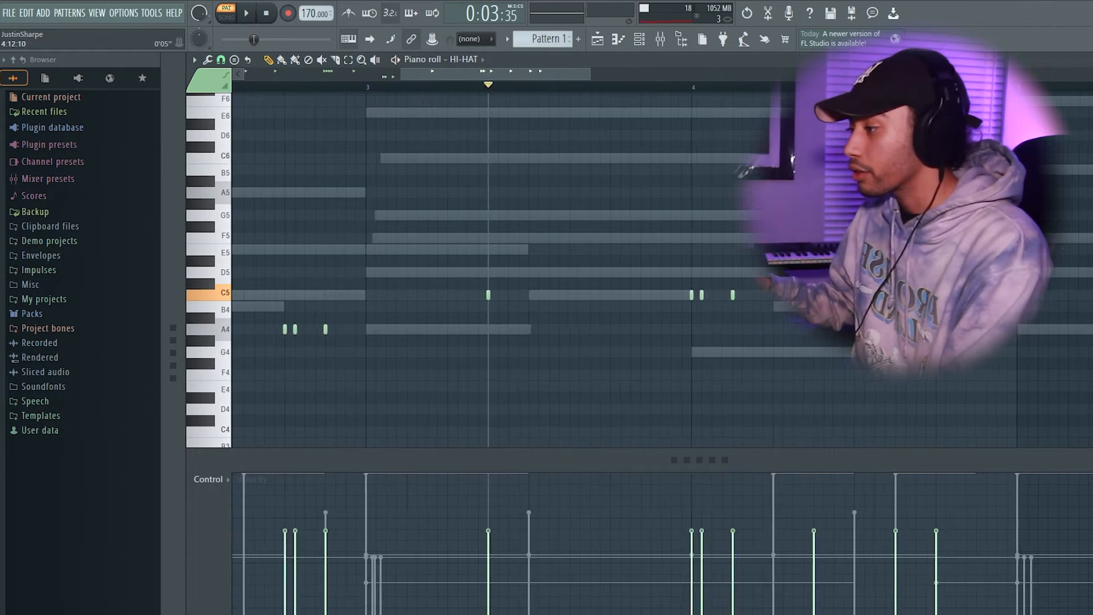
Set the piano roll's grid snap to 1/3 step.
click(221, 61)
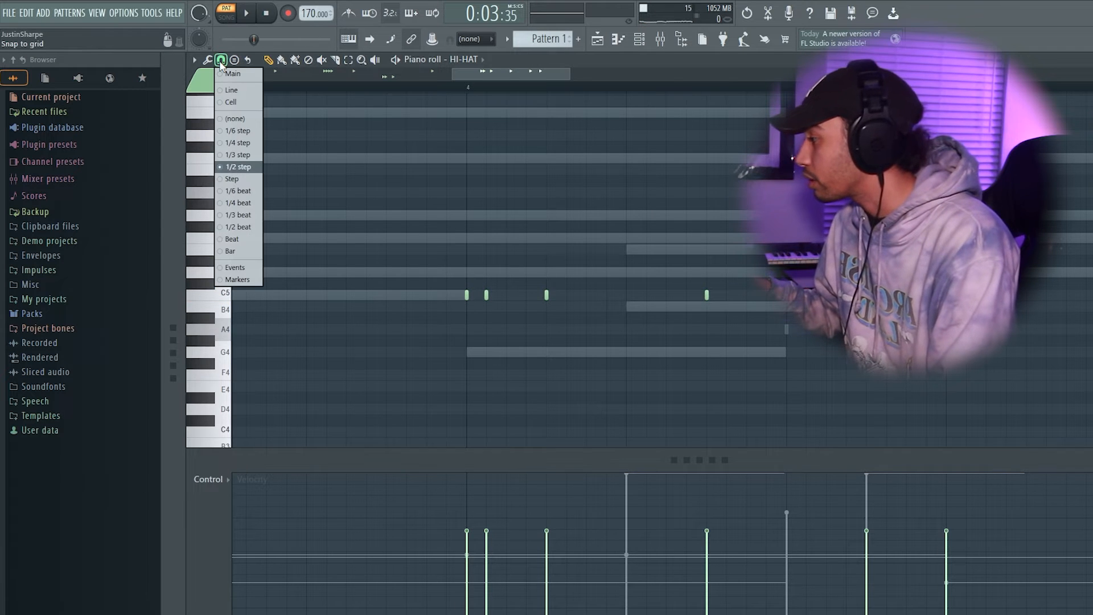
mouse_move(494, 75)
mouse_down()
mouse_move(362, 90)
mouse_move(524, 87)
mouse_up()
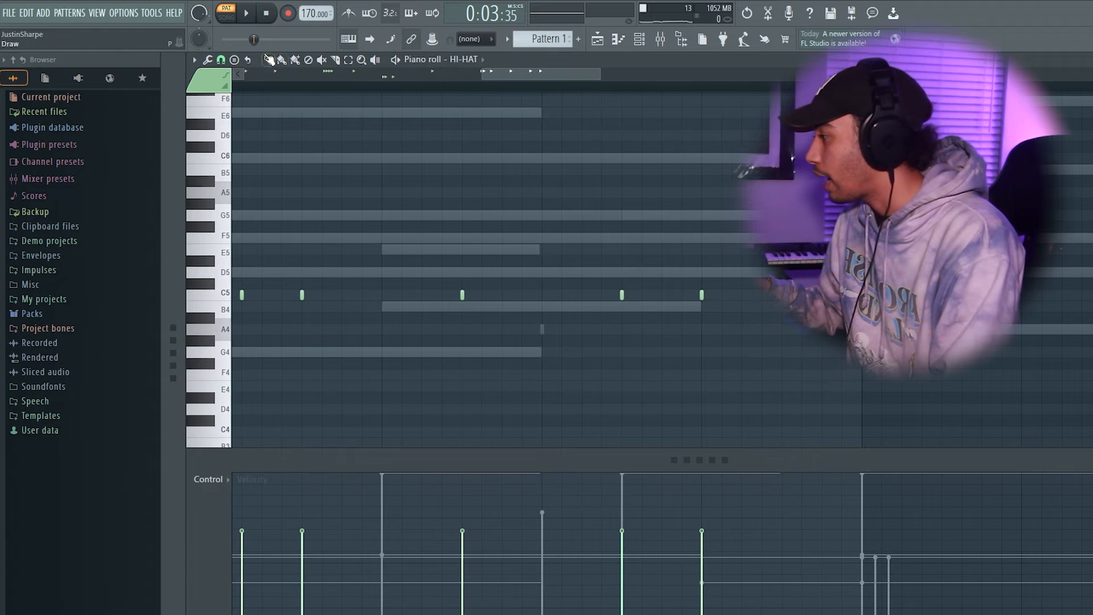
click(221, 61)
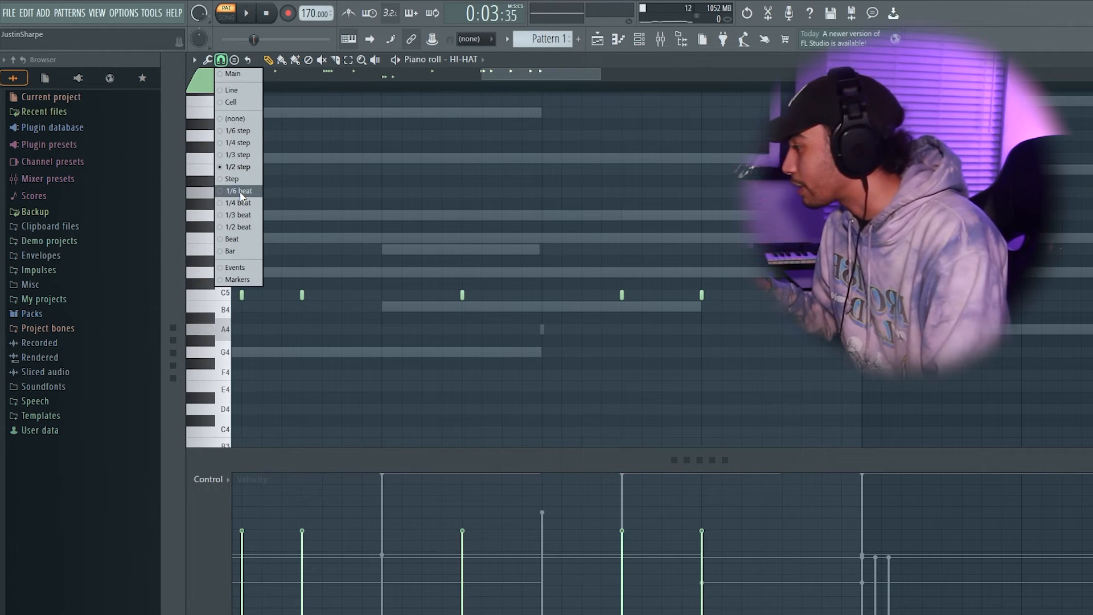
click(241, 191)
click(221, 60)
click(244, 155)
Add three closely spaced C5 hi-hat hits at the end of bar 4 and ramp the roll's velocities upward.
drag(735, 296, 729, 296)
key(space)
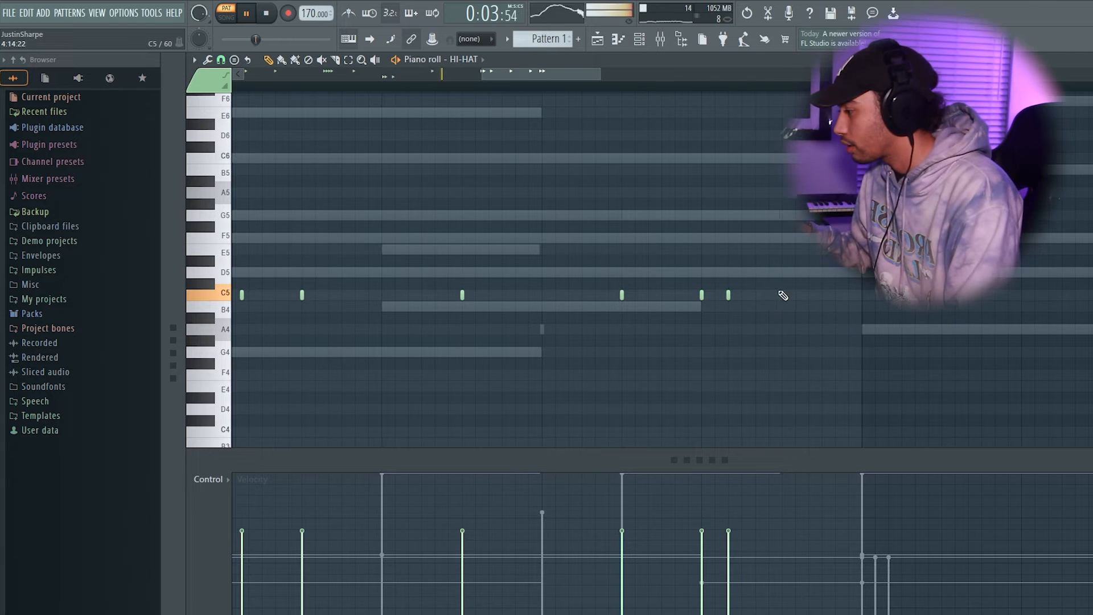
click(782, 295)
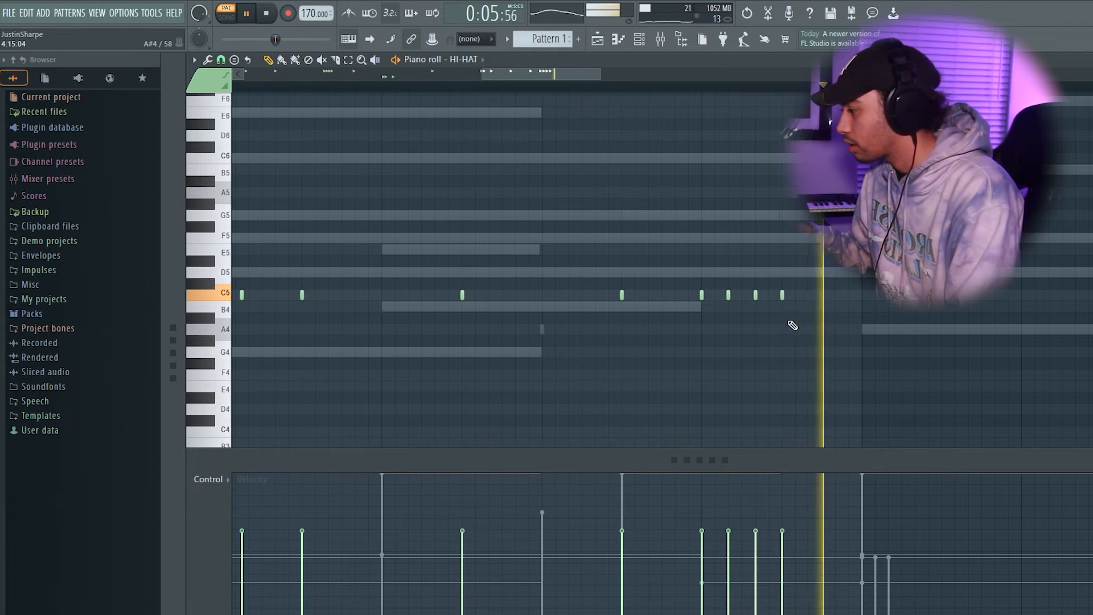
drag(801, 525, 798, 518)
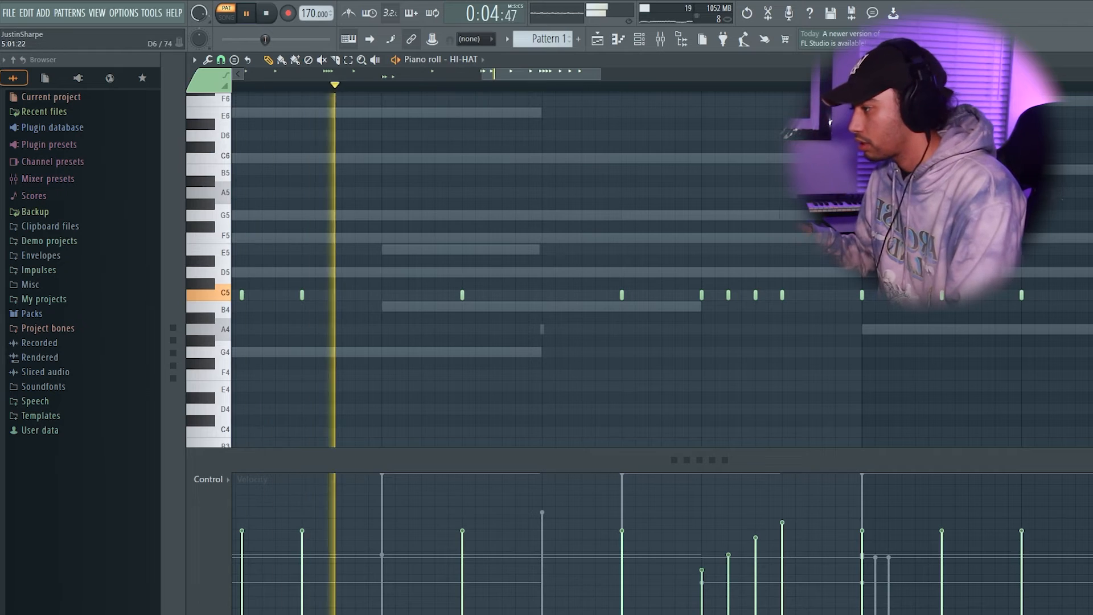
Play the hi-hat pattern from bar 1 and check its rhythm across all bars.
scroll(877, 143, down, 7)
scroll(968, 215, up, 2)
key(space)
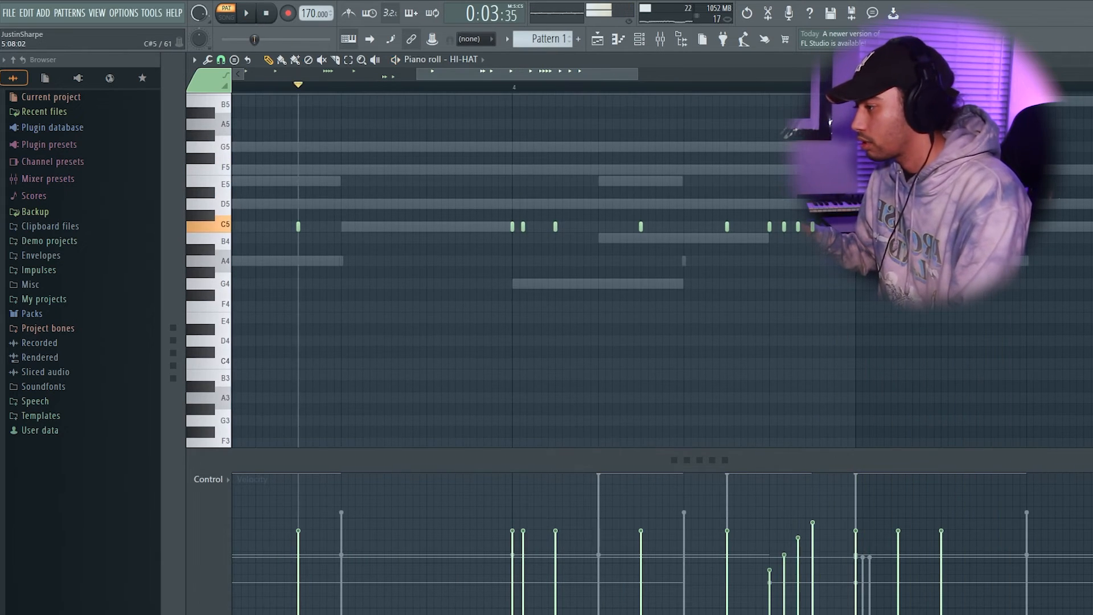
key(space)
scroll(705, 91, down, 4)
drag(705, 90, 3, 109)
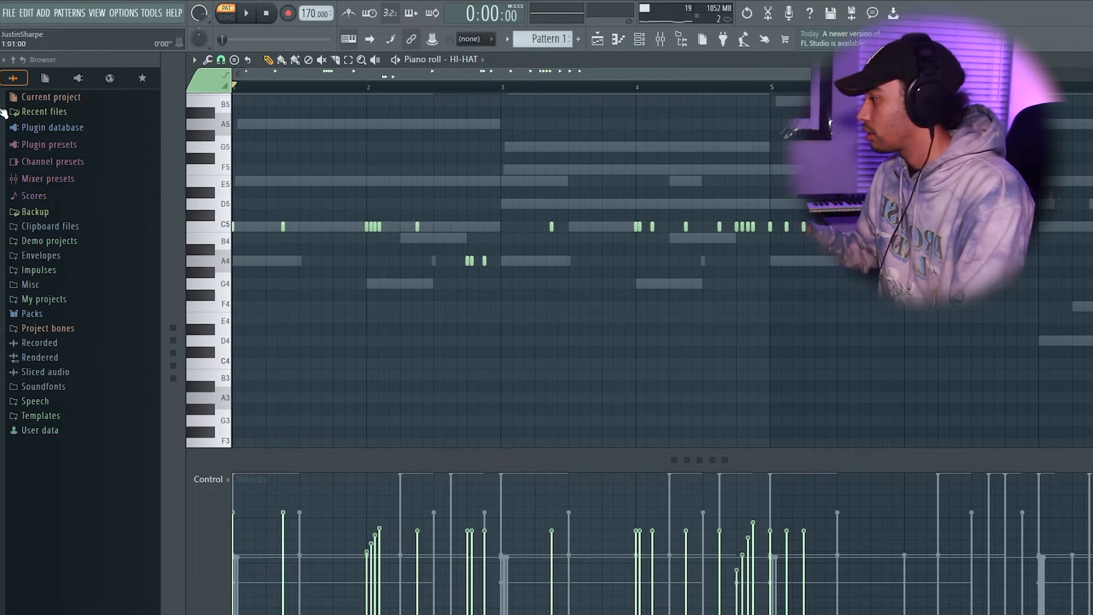
key(space)
scroll(974, 332, up, 1)
scroll(974, 332, up, 3)
scroll(771, 90, down, 3)
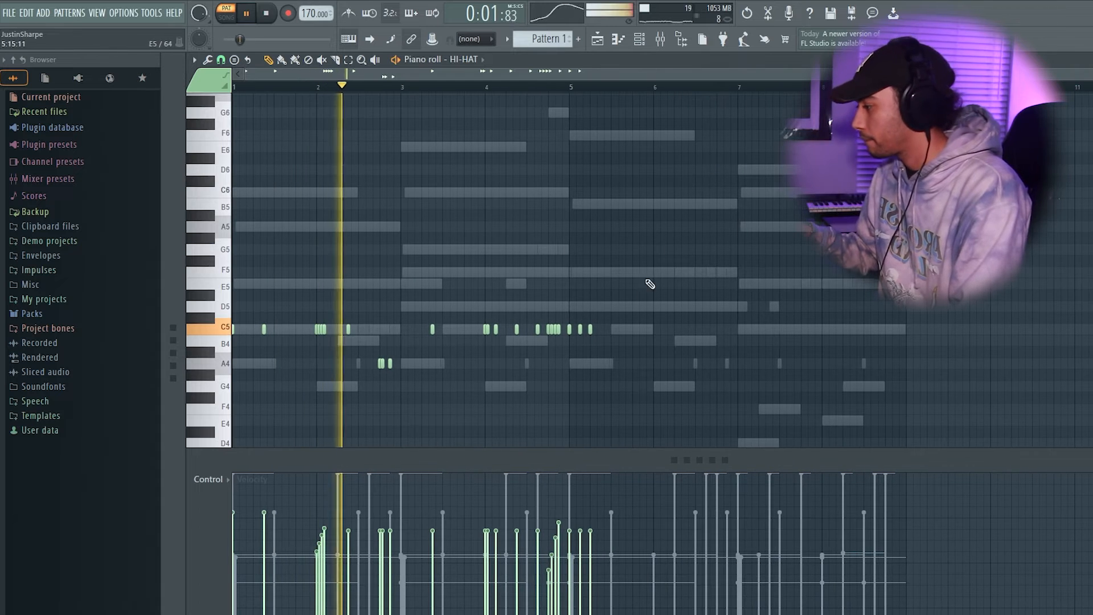
Clear the hi-hat hits from bar 5 and duplicate the notes of bars 1 to 4 into bars 5 to 8.
right_click(590, 329)
drag(596, 352, 116, 289)
drag(587, 407, 222, 296)
drag(443, 331, 665, 330)
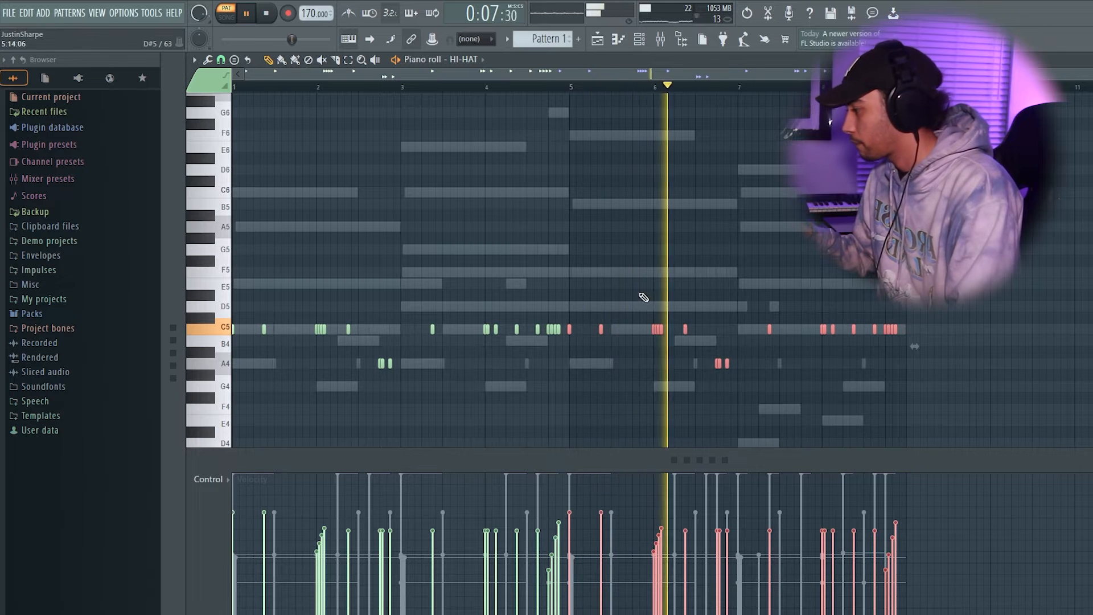
ctrl+click(692, 232)
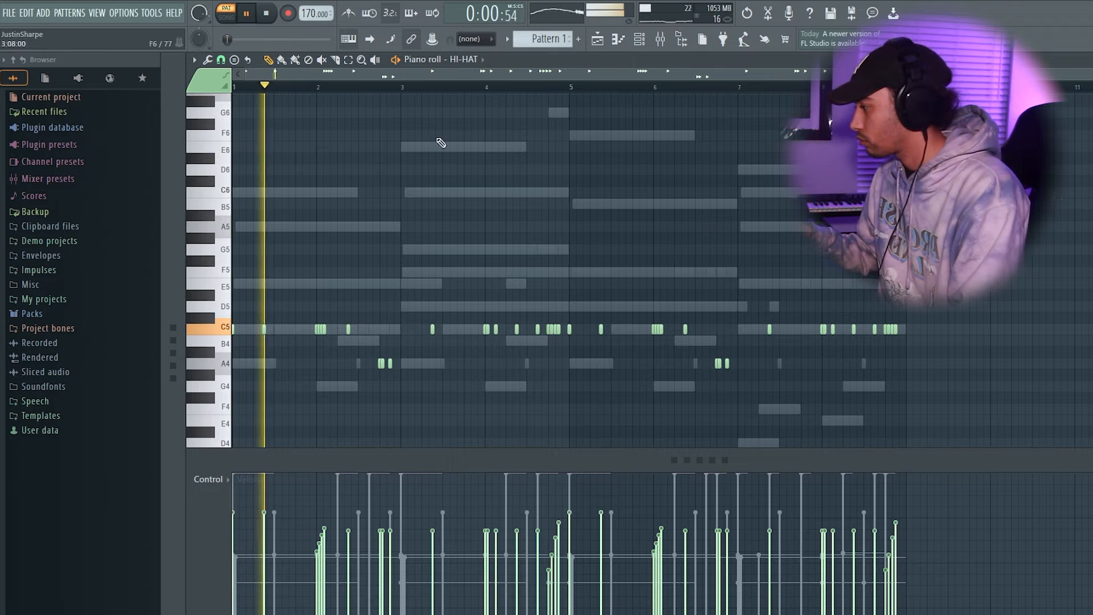
Transpose all C5 hi-hat notes down one semitone to B4, leaving out the A4 hits.
drag(980, 329, 110, 298)
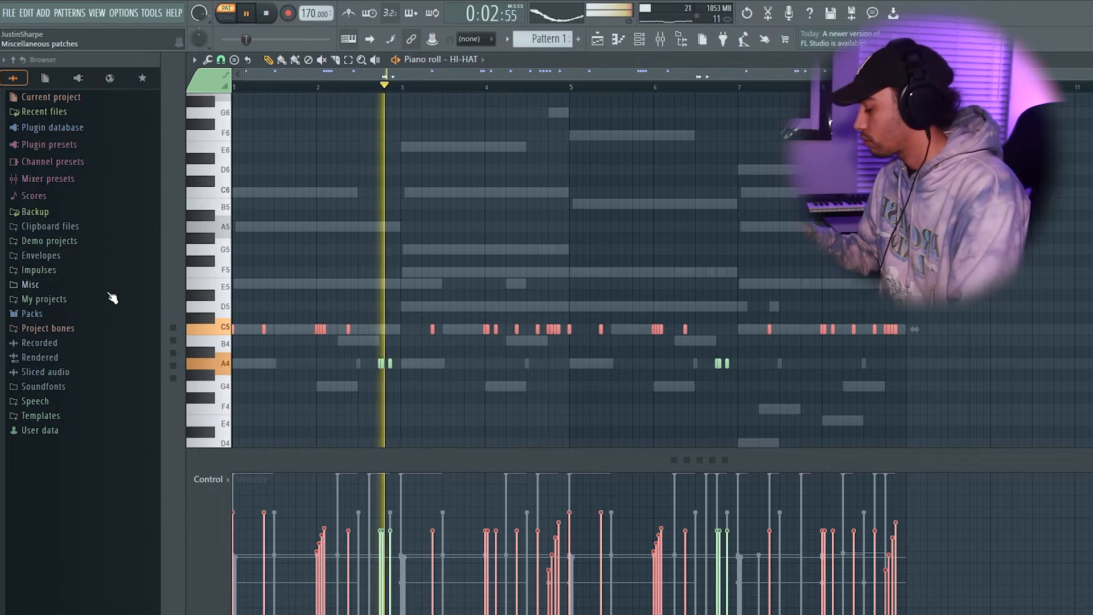
key(shift+Down)
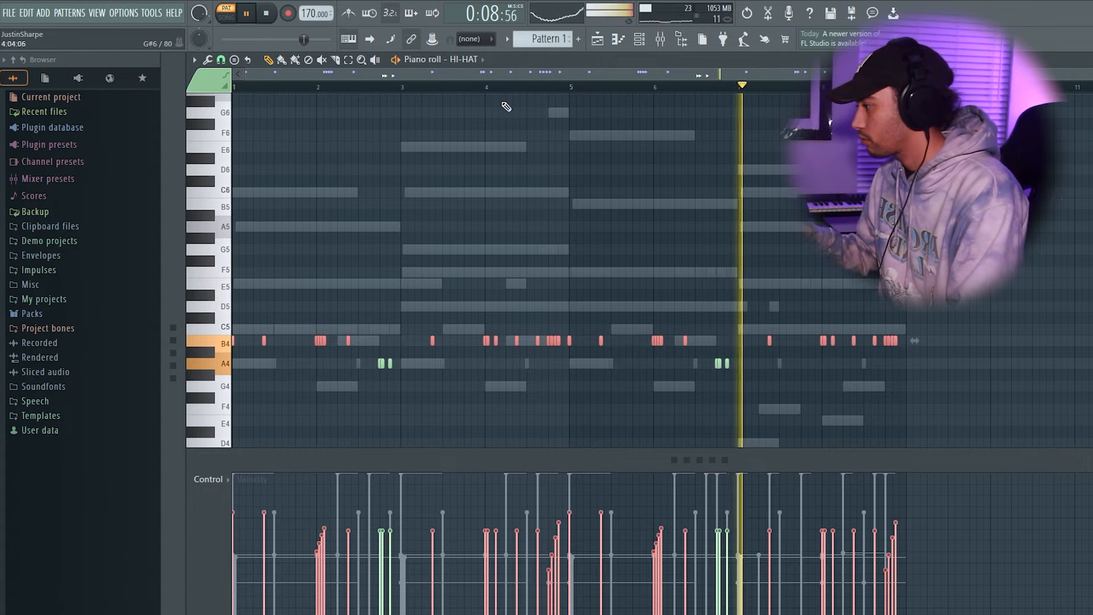
ctrl+click(624, 197)
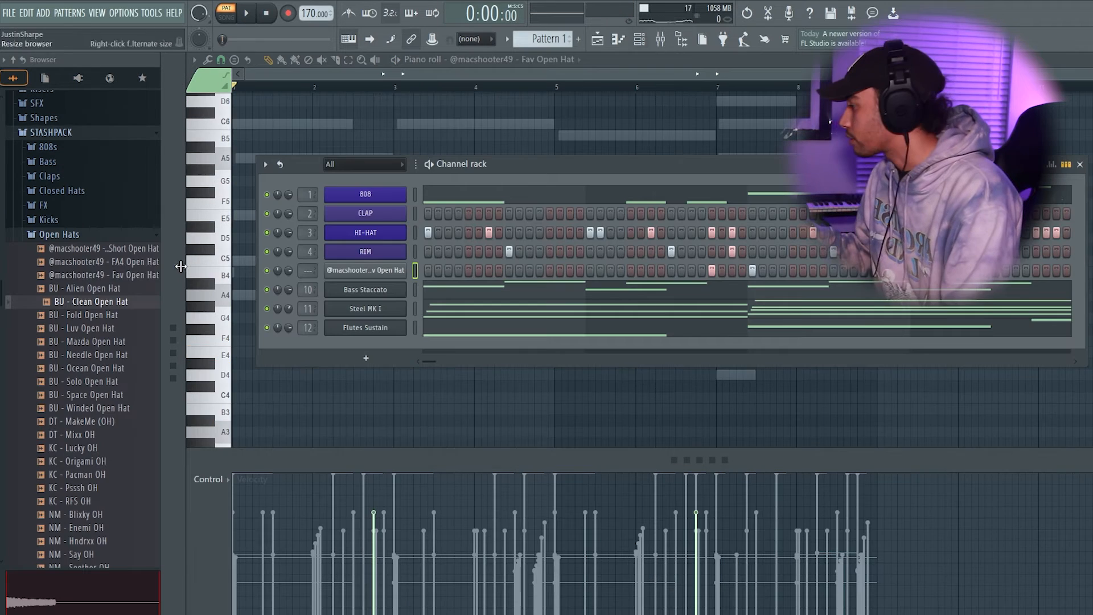
Load the BU - Clean Open Hat sample into the open hat channel, play the pattern and open the channel's notes in the piano roll.
drag(371, 259, 370, 269)
key(space)
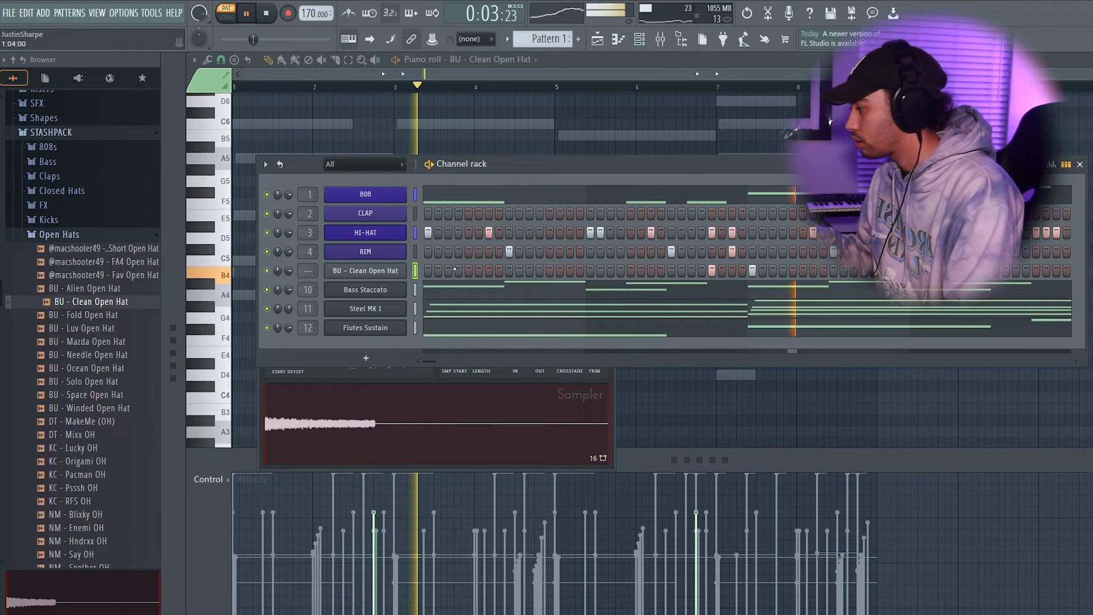
right_click(391, 271)
click(424, 269)
right_click(392, 271)
click(422, 270)
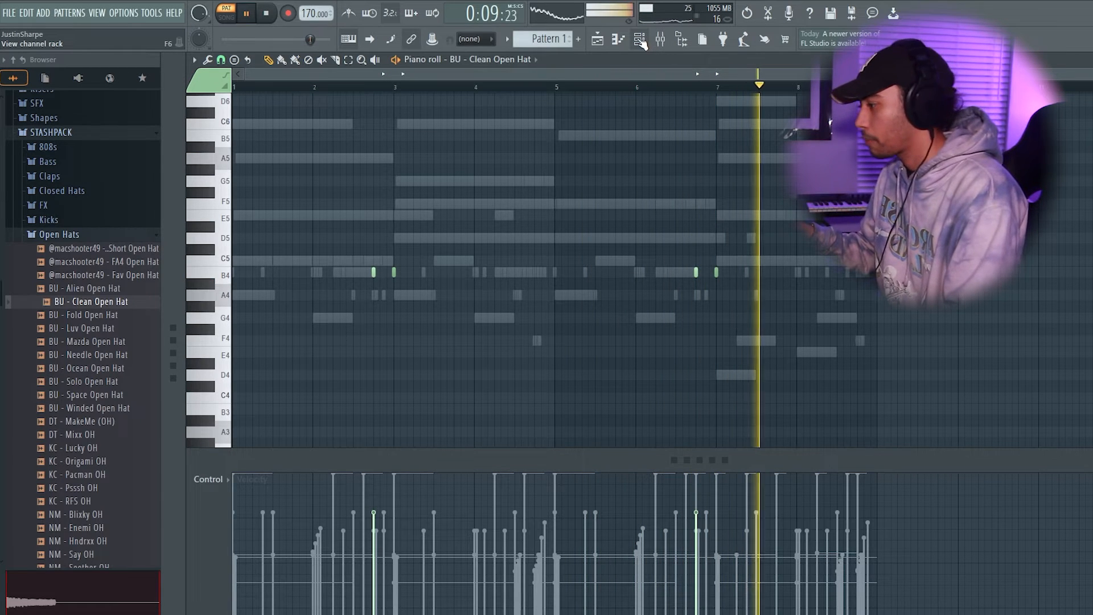
Nudge all the open hat notes slightly earlier and open the Steel MK I chords in the piano roll.
drag(796, 271, 300, 278)
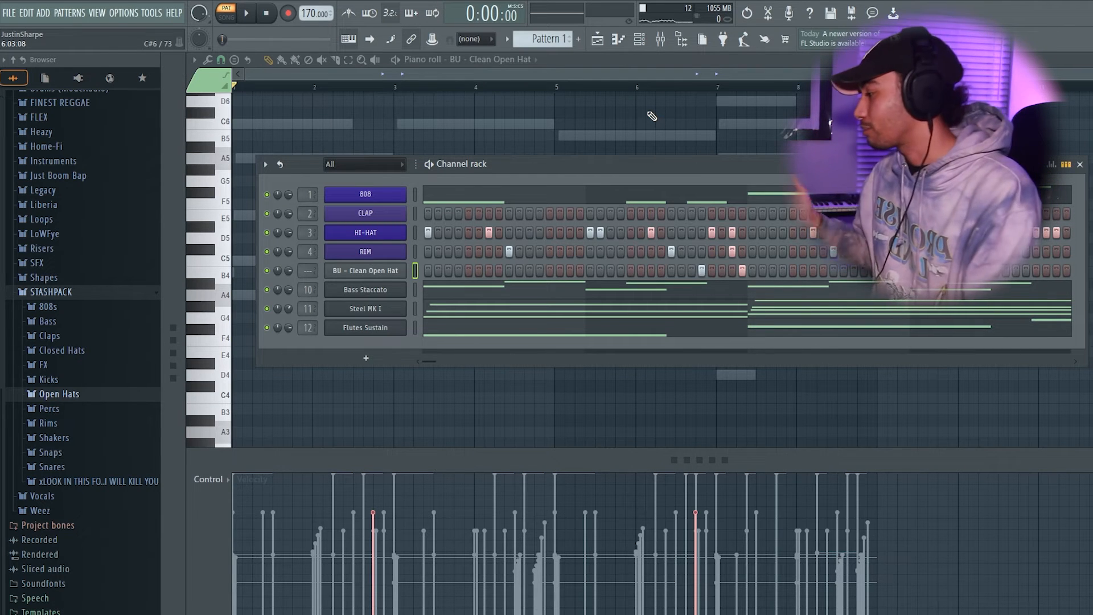
click(546, 312)
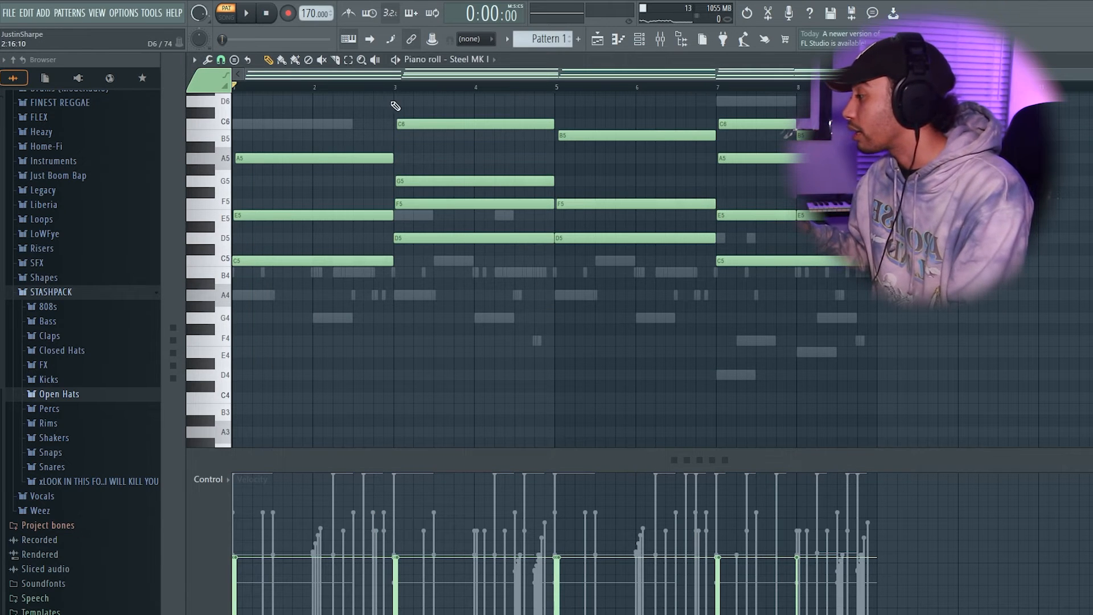